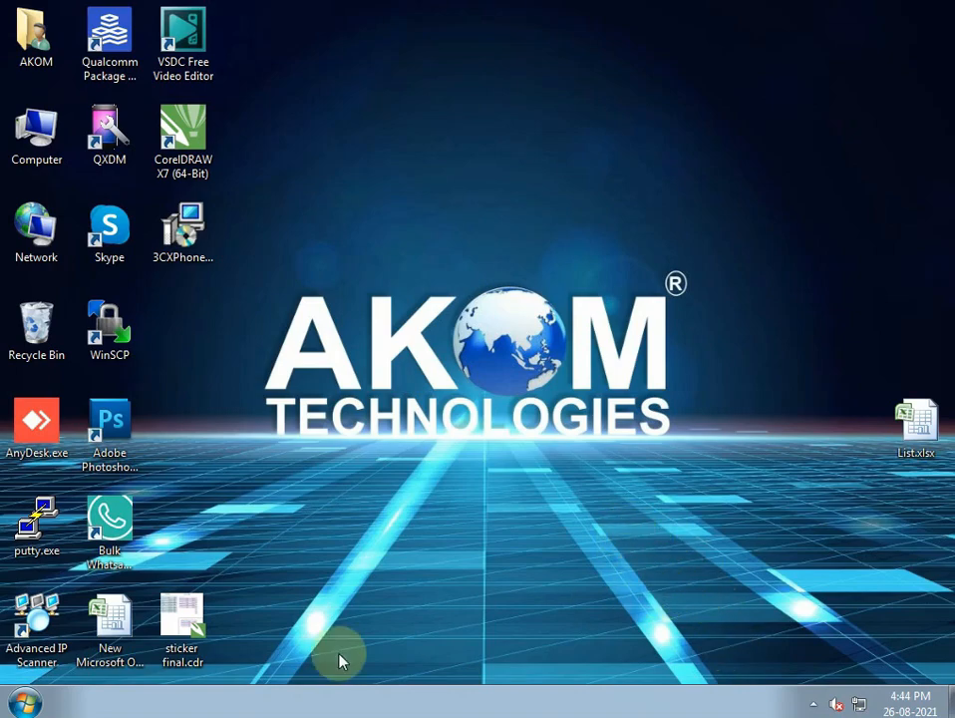
- Launch Notepad from the Start menu and move its window up and to the right
left_click(26, 706)
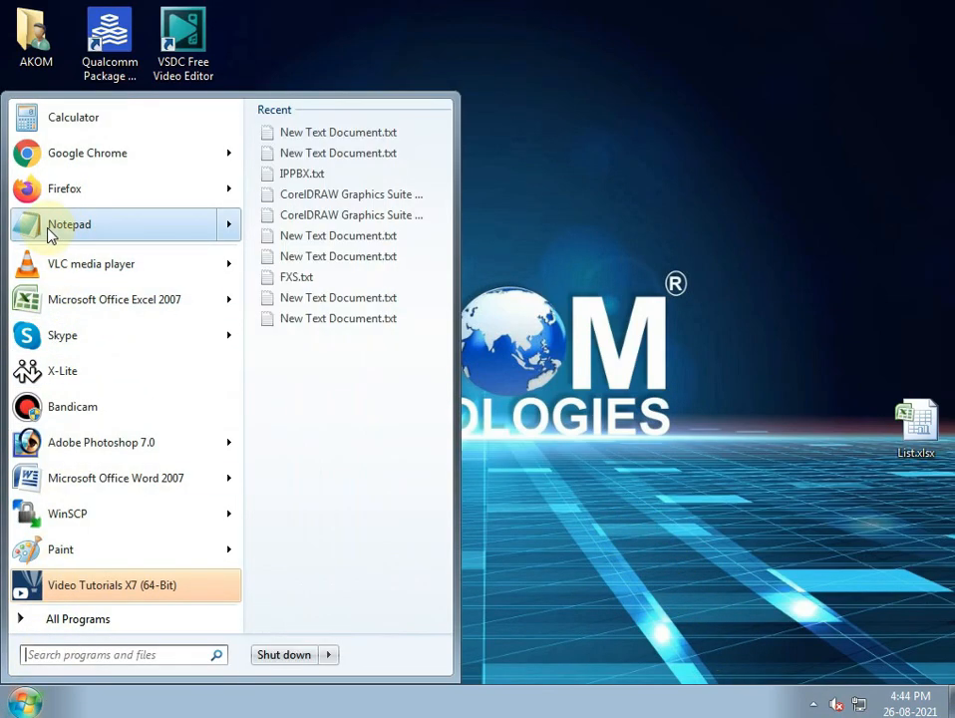
left_click(50, 233)
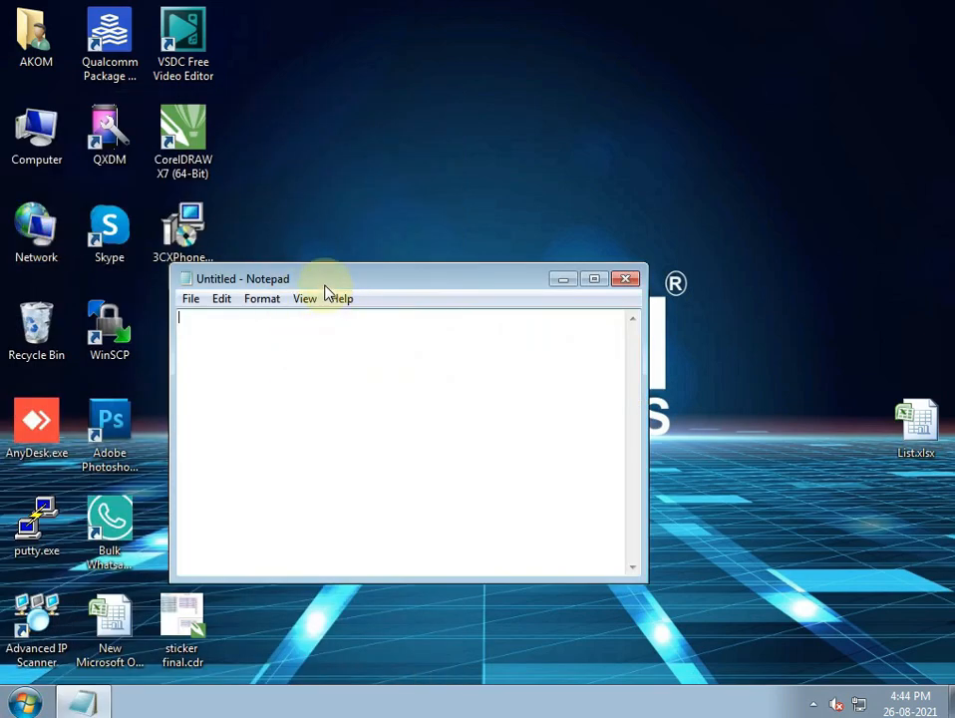
left_click_drag(325, 285, 418, 229)
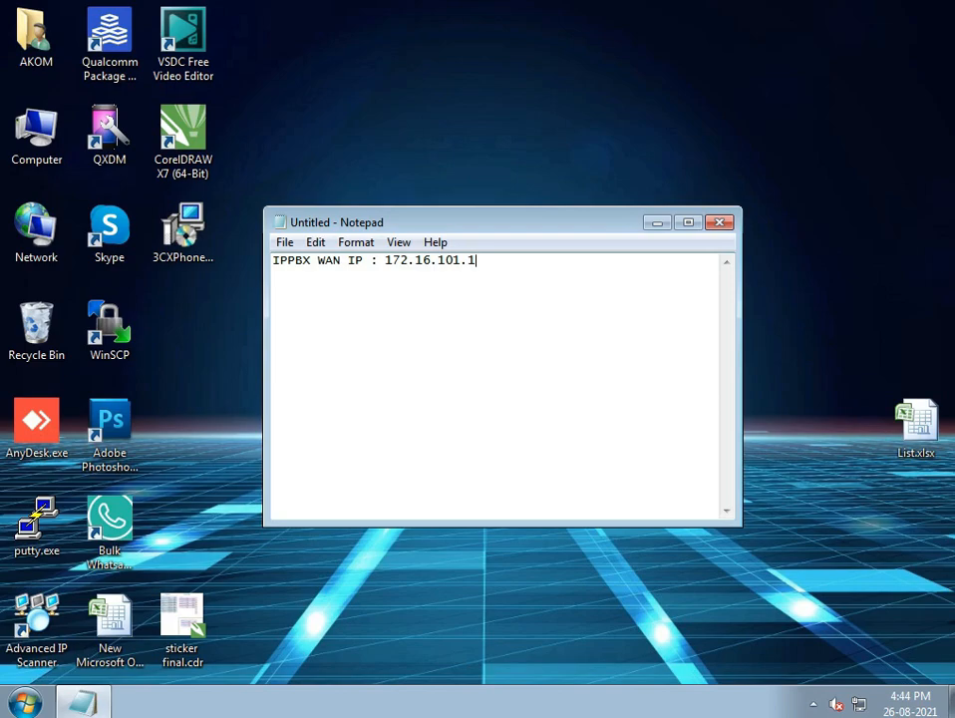
- Open the advanced TCP/IP settings of the Local Area Connection's IPv4 protocol
left_click(858, 703)
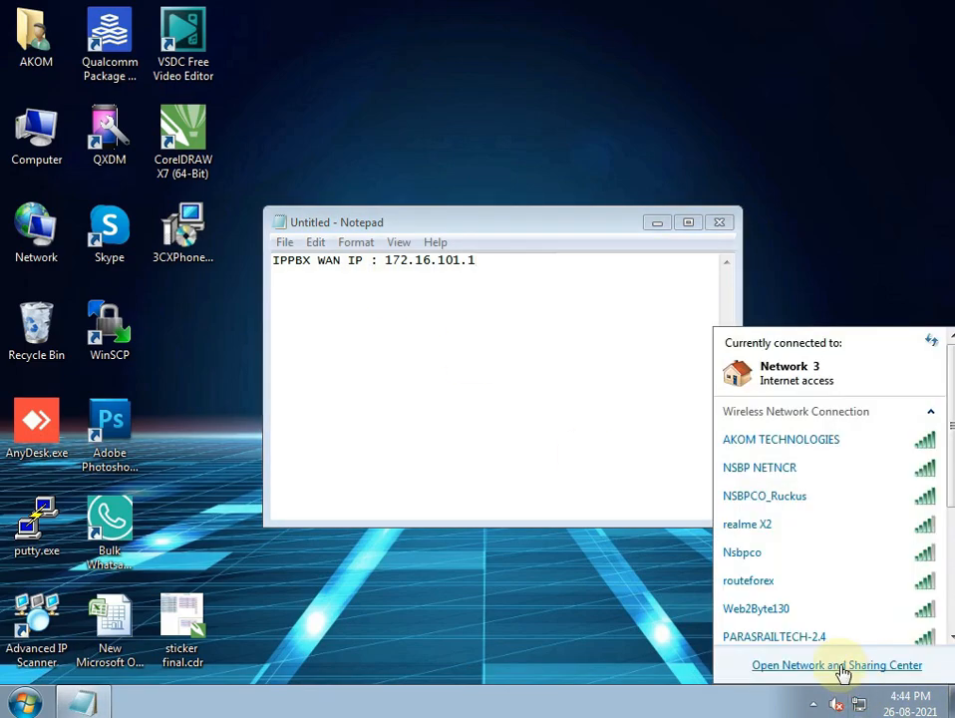
left_click(846, 668)
left_click(609, 279)
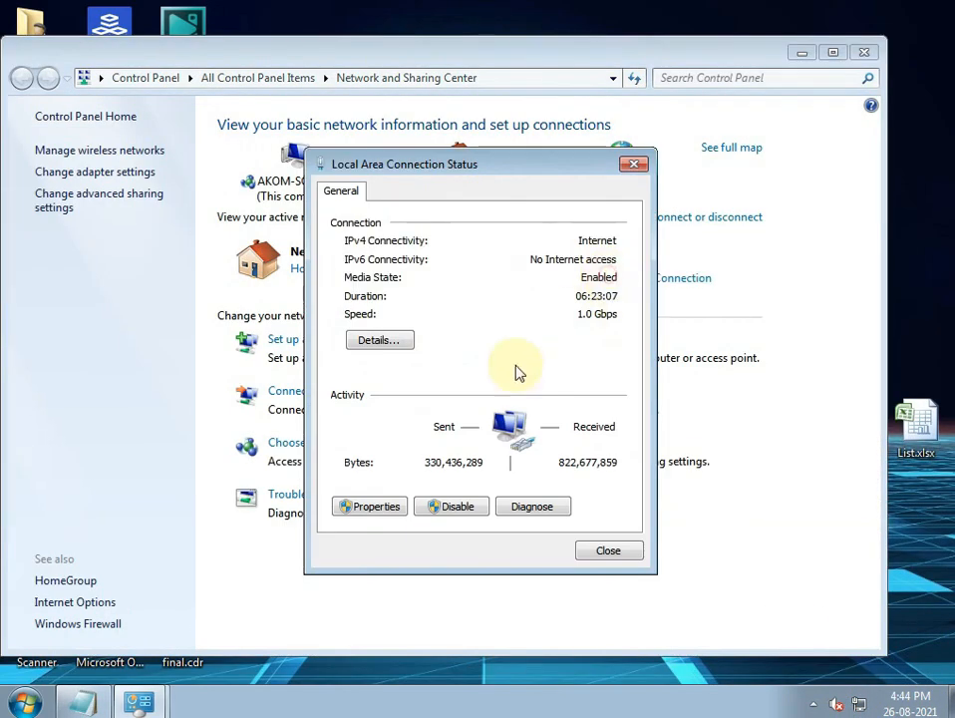
left_click(371, 509)
left_click(395, 377)
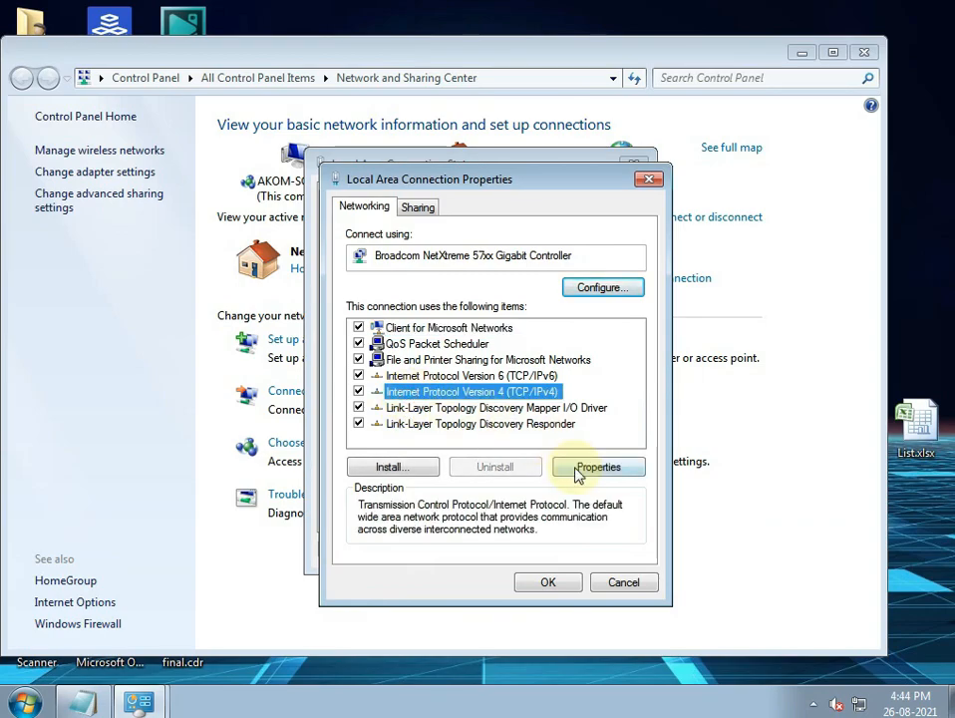
left_click(588, 467)
left_click(661, 602)
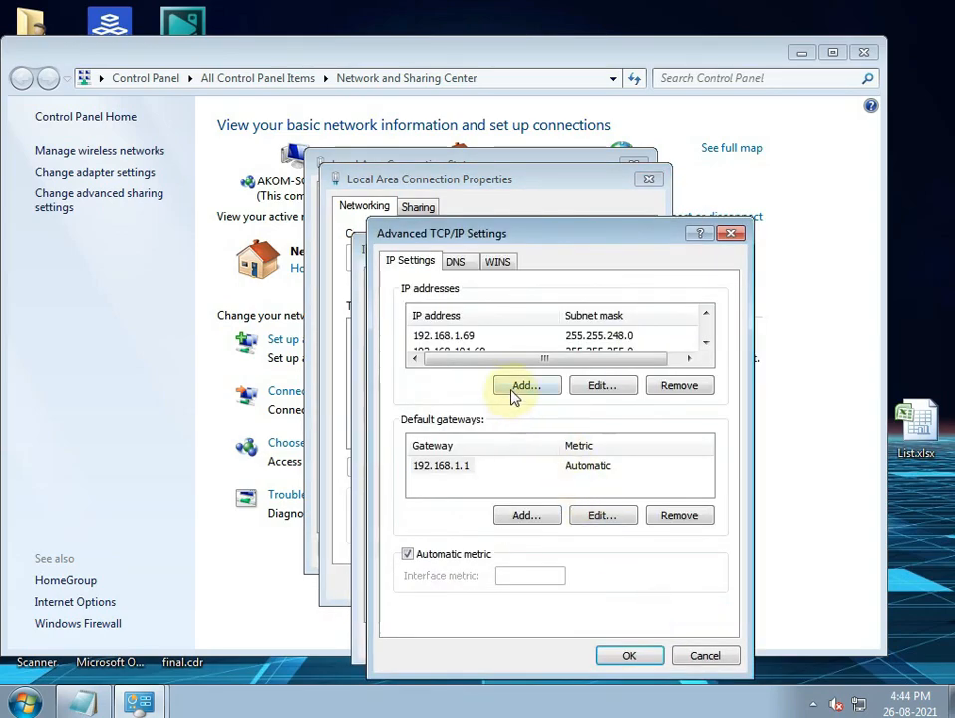
- Add IP 172.16.101.23 with mask 255.255.0.0, confirm all dialogs and minimize Control Panel
left_click(517, 389)
type("172 . ")
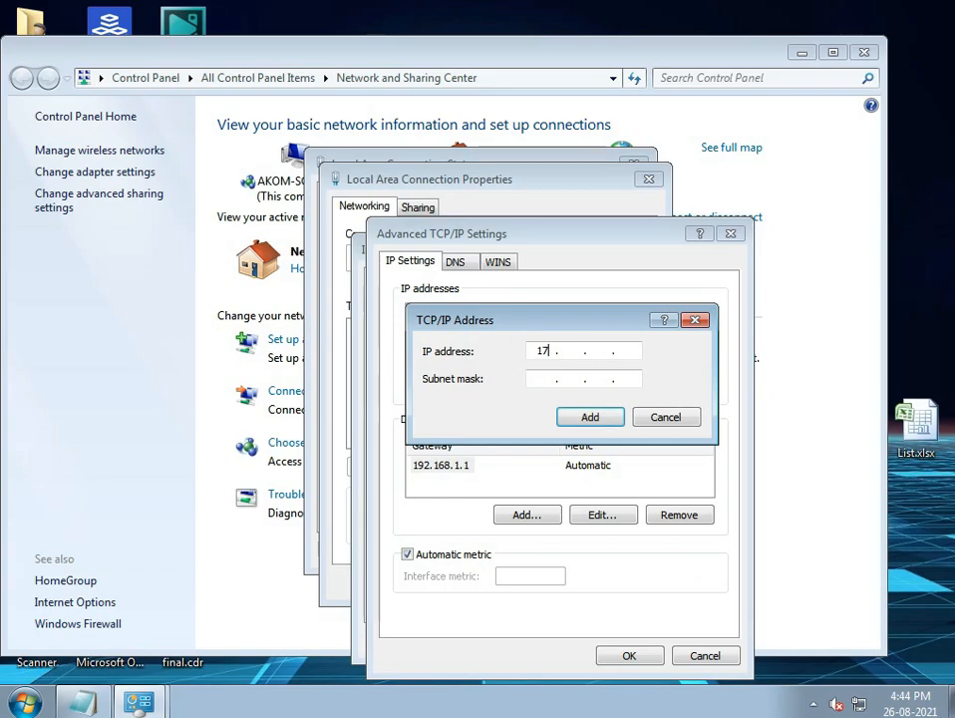
type("16 . 101 . 23")
key("Tab")
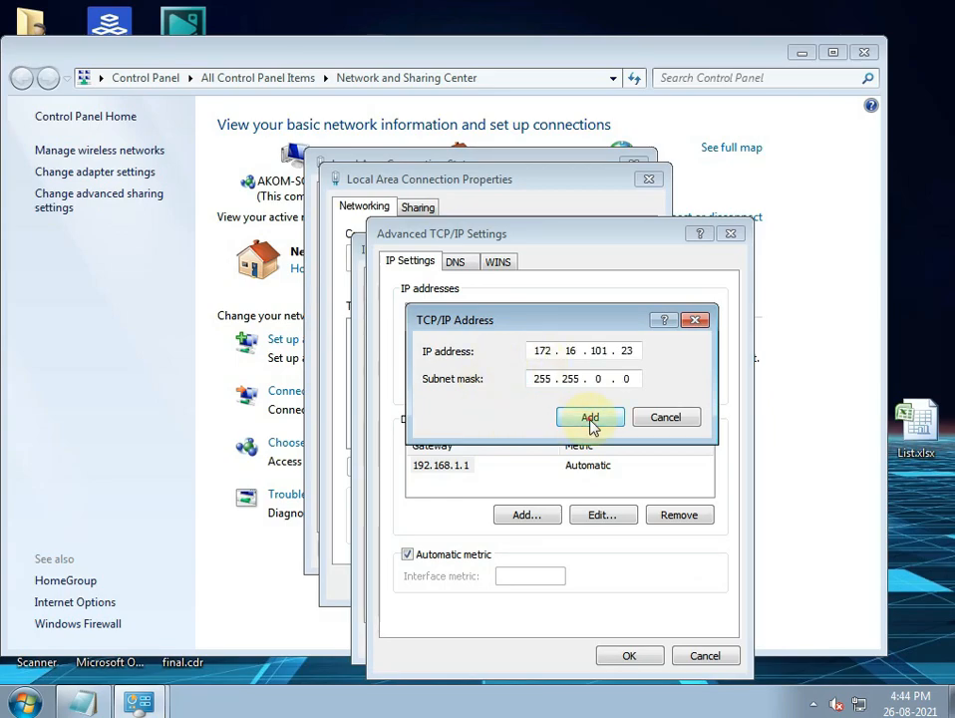
left_click(592, 425)
left_click(629, 655)
left_click(612, 654)
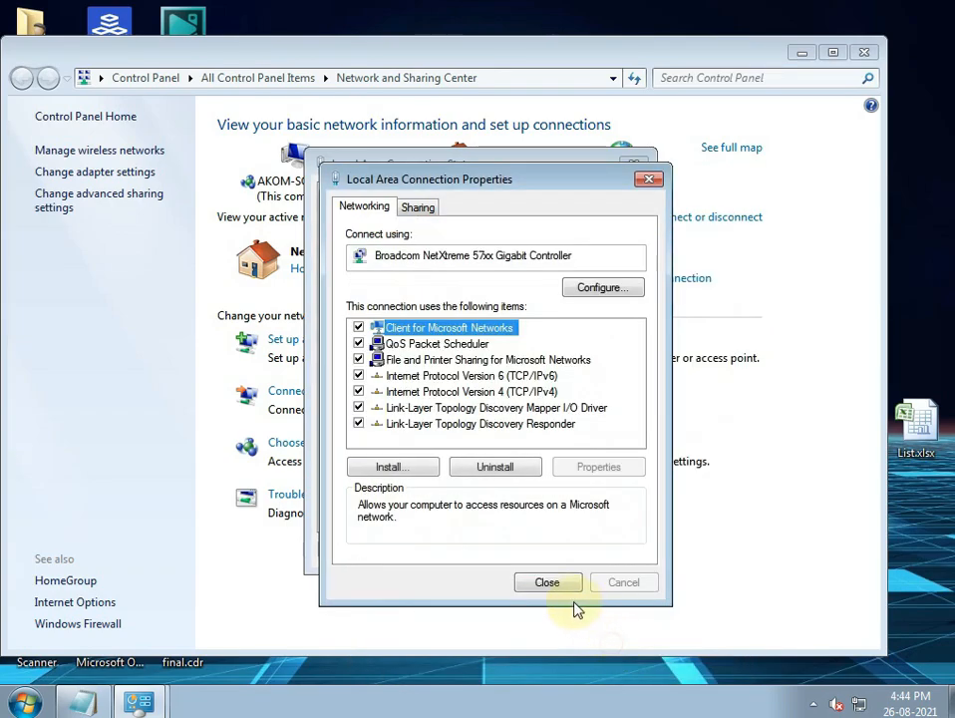
left_click(564, 585)
left_click(599, 550)
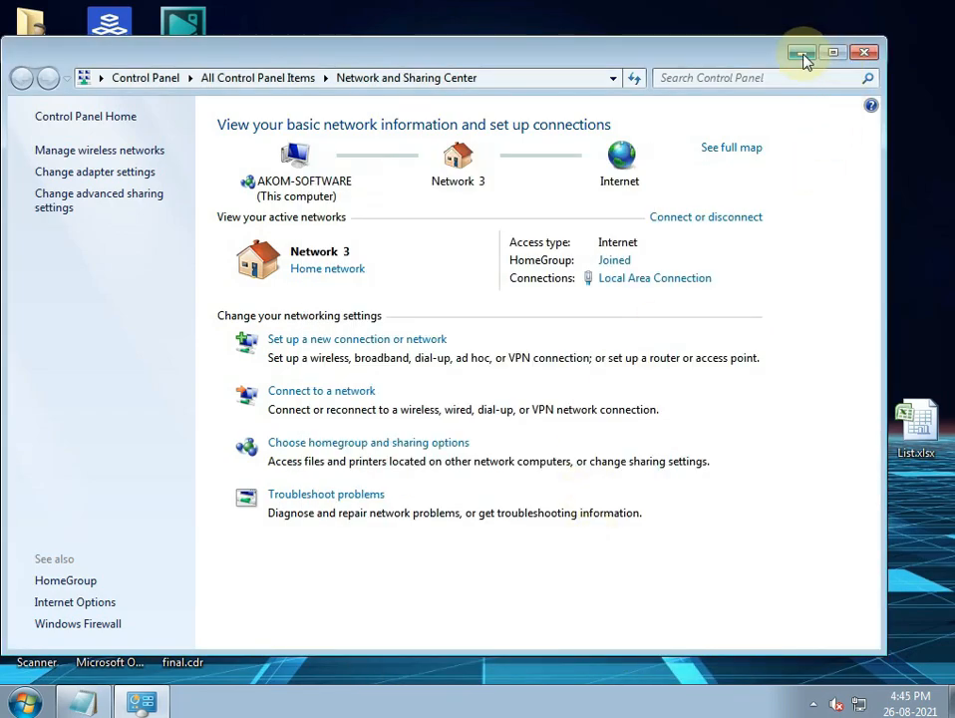
left_click(803, 53)
- Launch Google Chrome, then add a new line to the Notepad notes
left_click(25, 703)
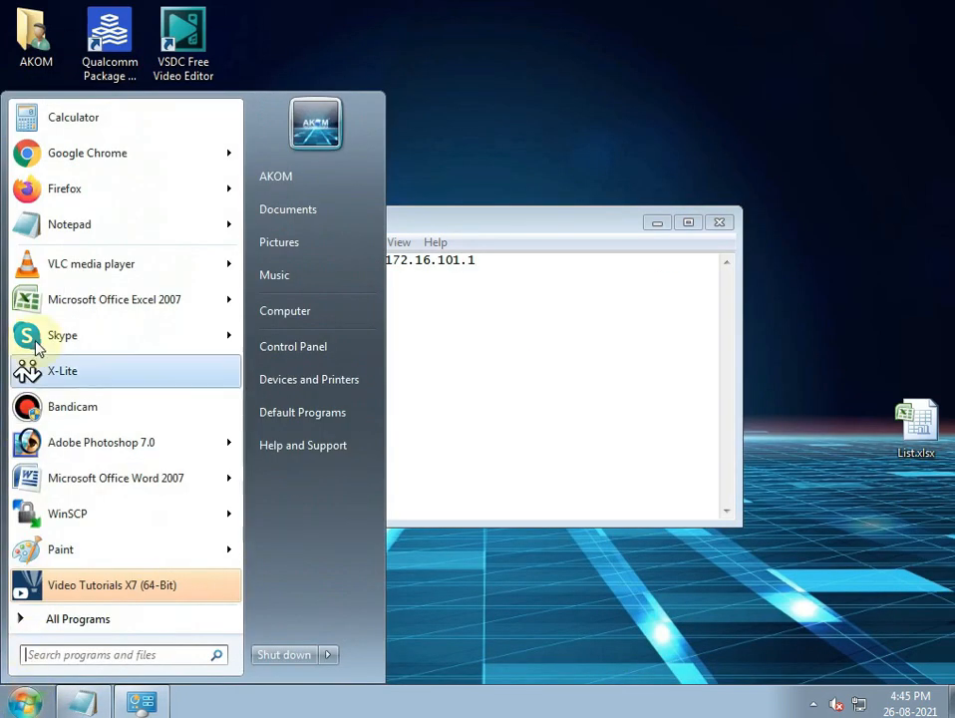
left_click(26, 154)
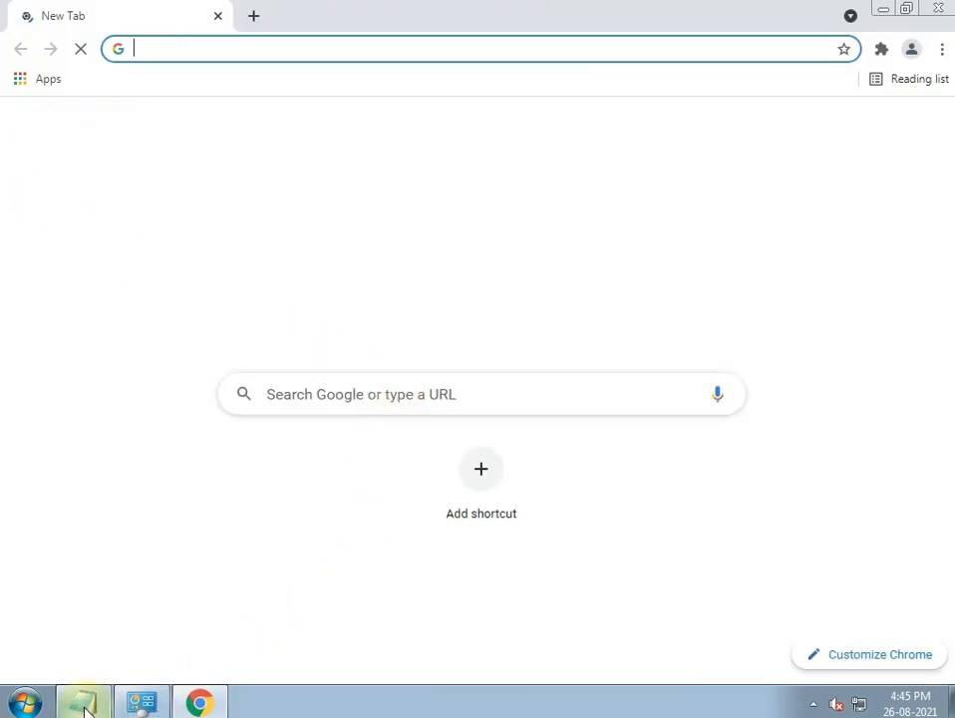
left_click(82, 703)
key("Return")
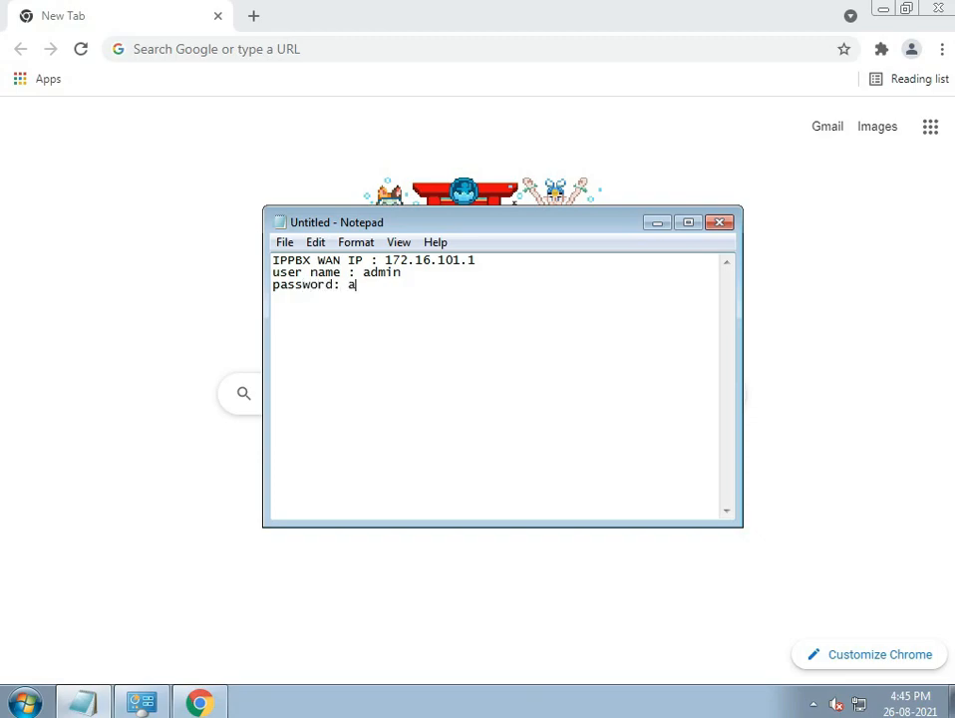
- Load 172.16.101.1 in Chrome and proceed past the certificate warning
left_click(429, 50)
type("172.16.")
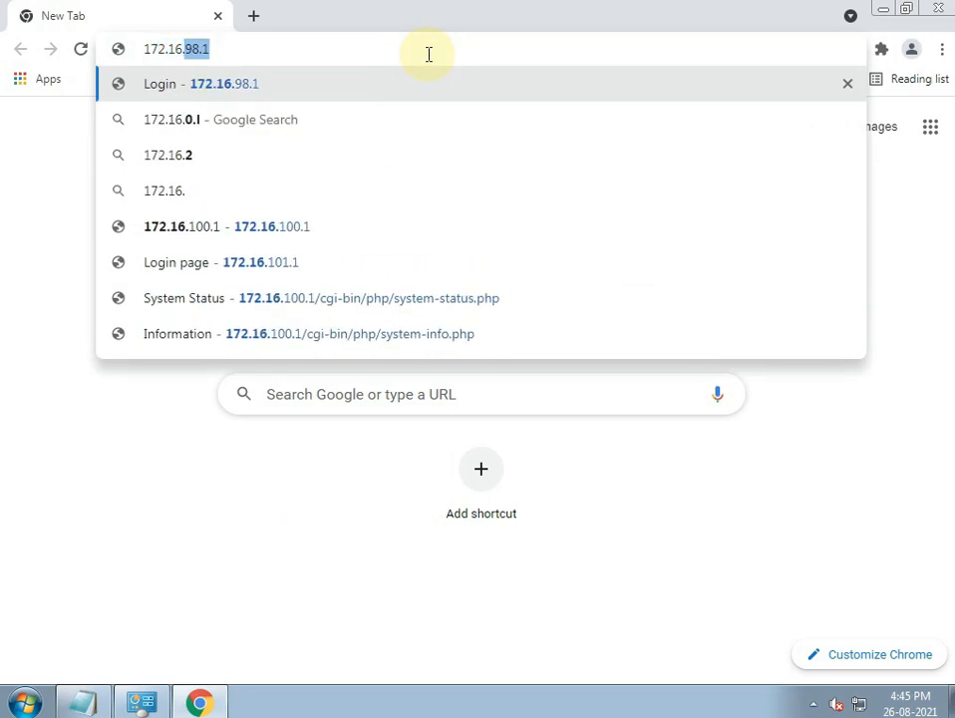
type("101.1")
key("Return")
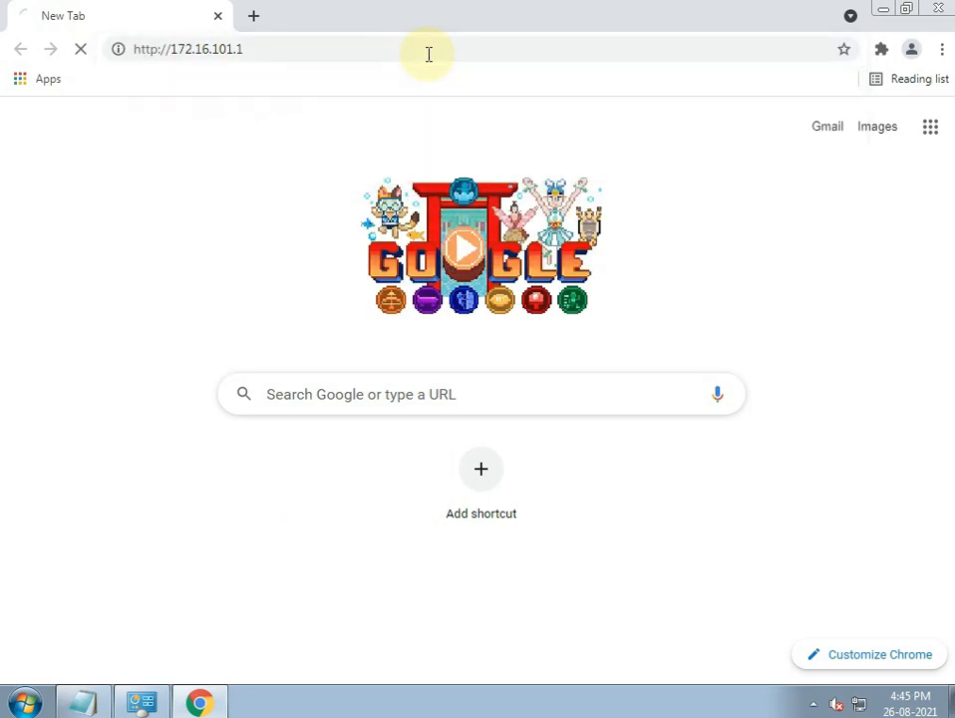
left_click(236, 562)
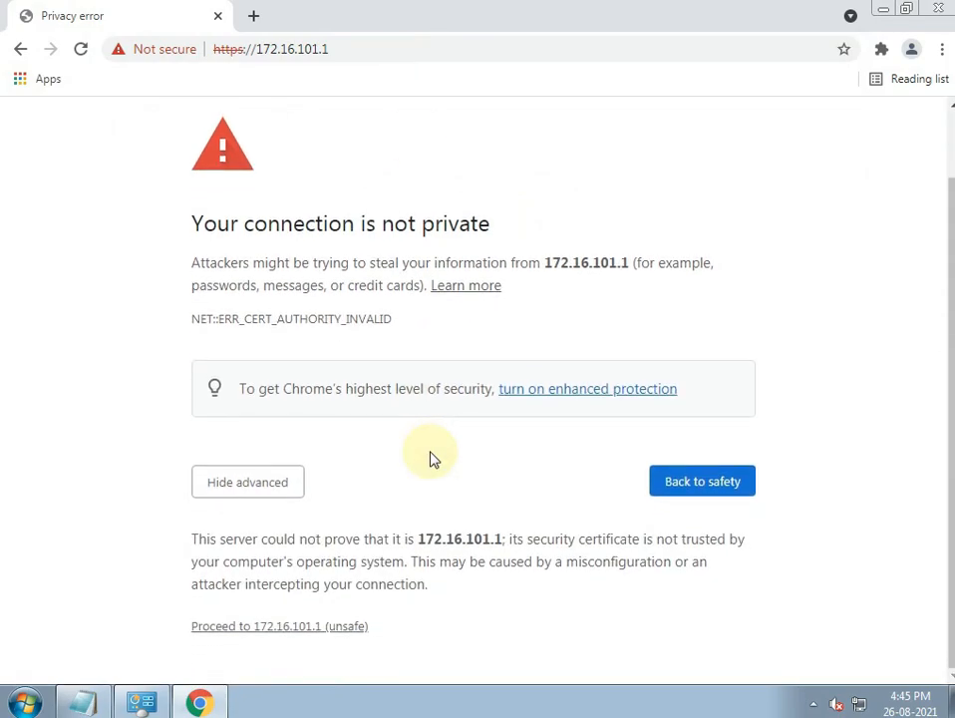
left_click(291, 629)
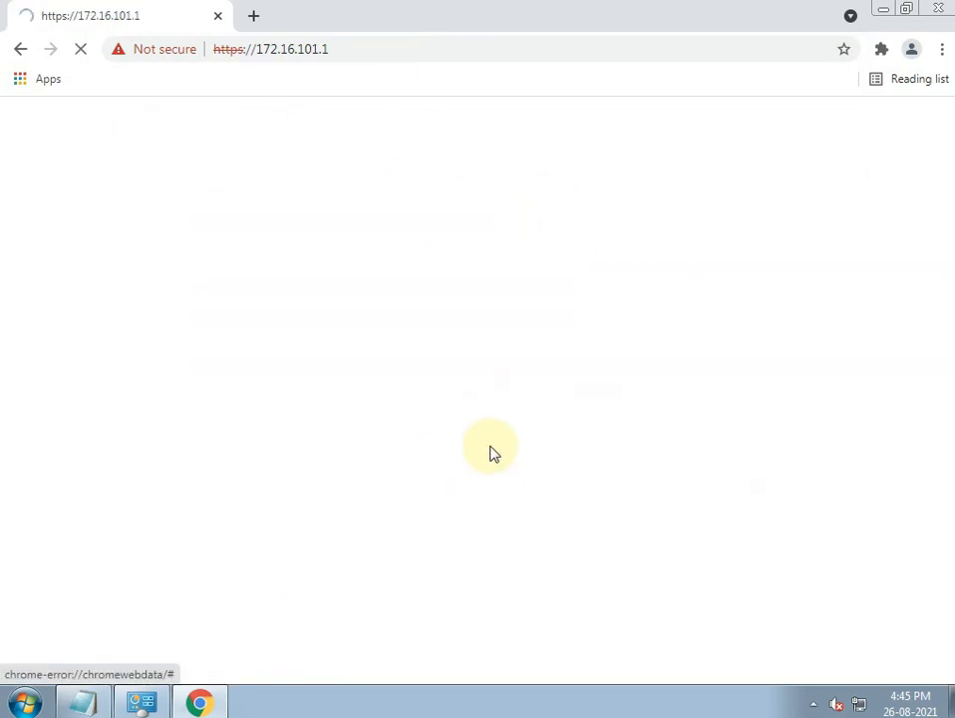
- Sign in to PBX Management using the saved admin login
left_click(619, 329)
left_click(588, 367)
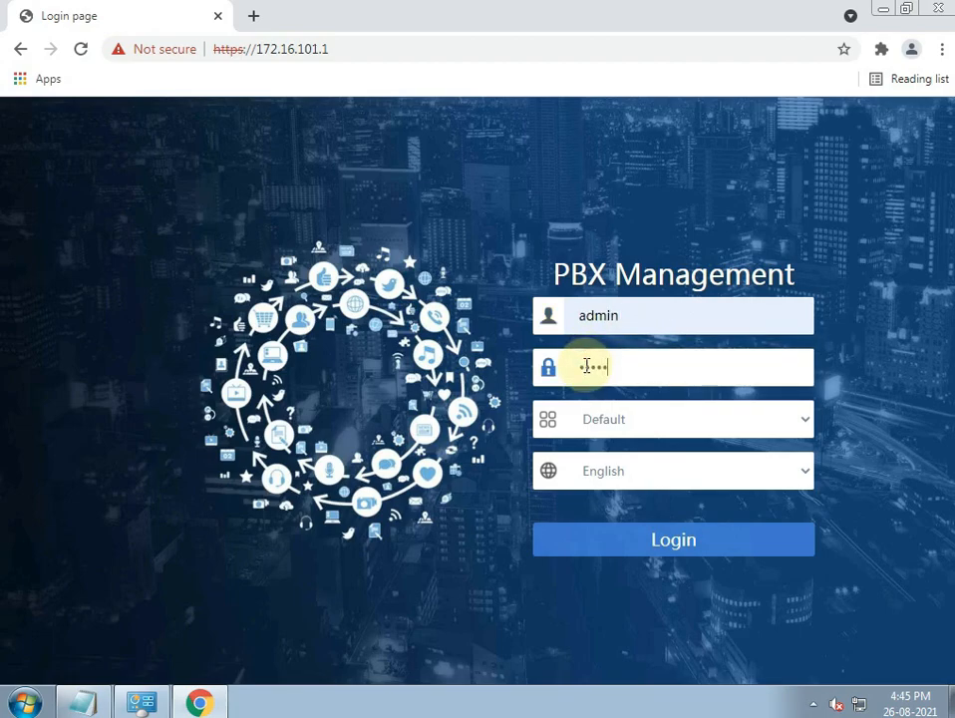
left_click(653, 545)
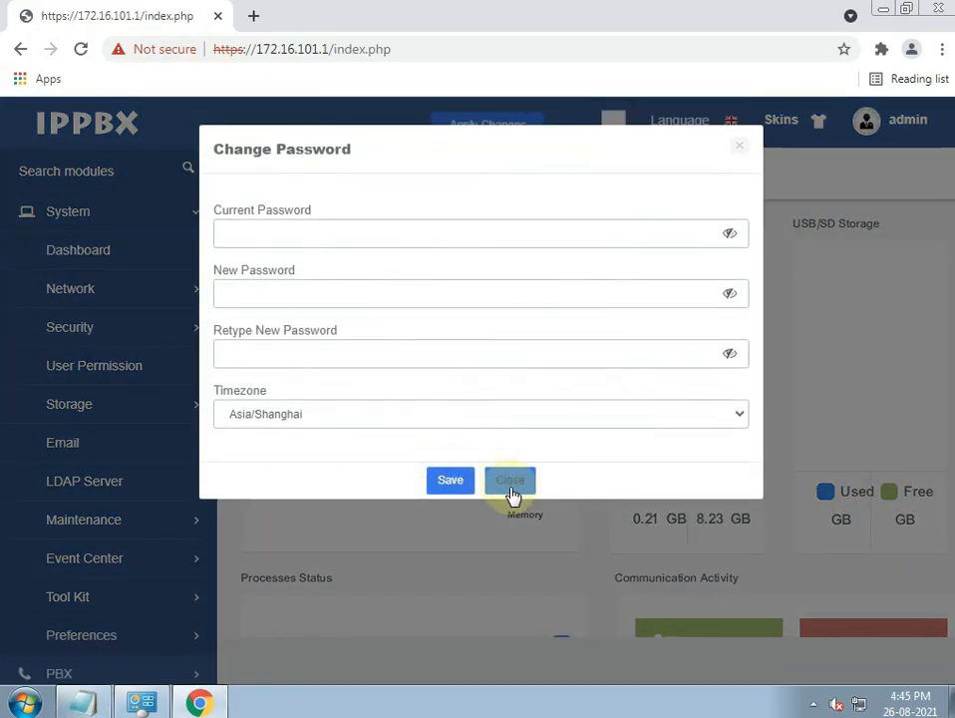
- Dismiss the change-password prompt, apply pending changes, and open Network Parameters
left_click(512, 481)
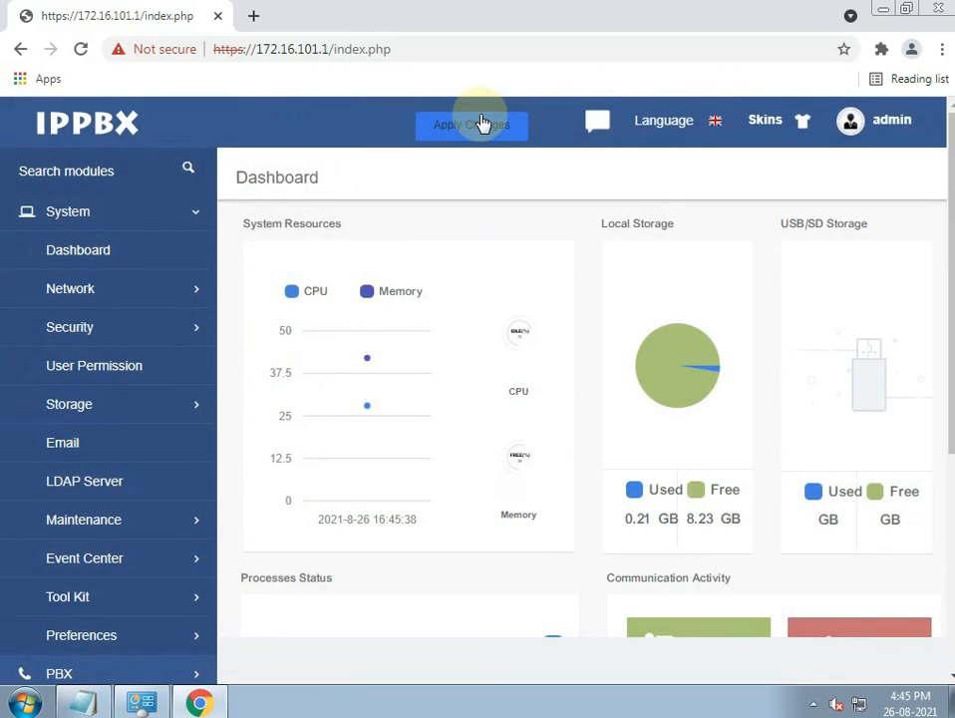
left_click(471, 122)
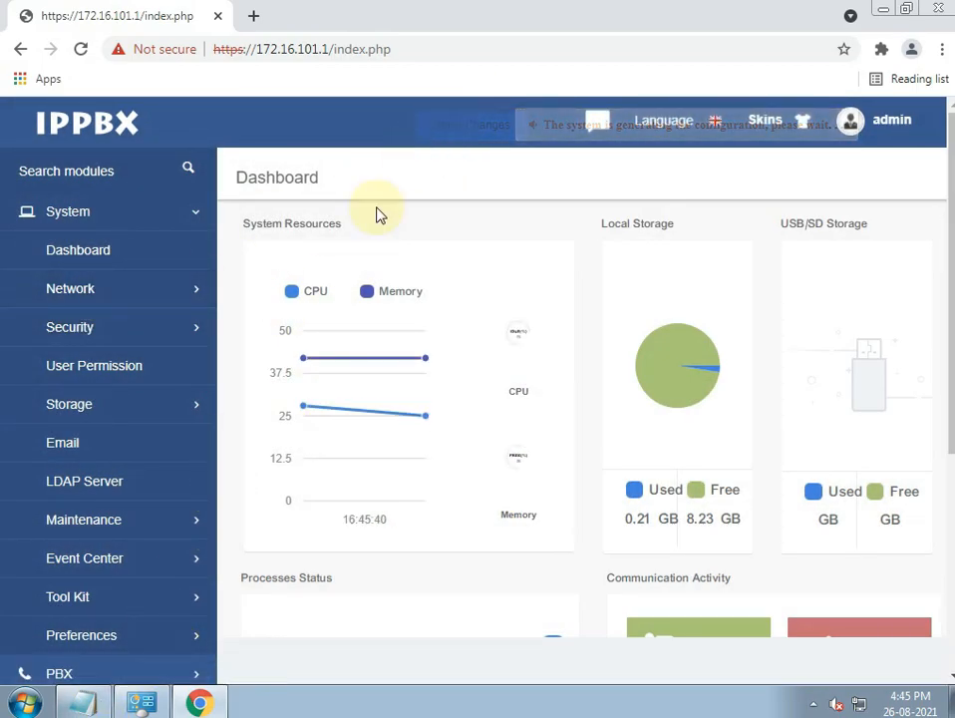
left_click(76, 295)
left_click(78, 337)
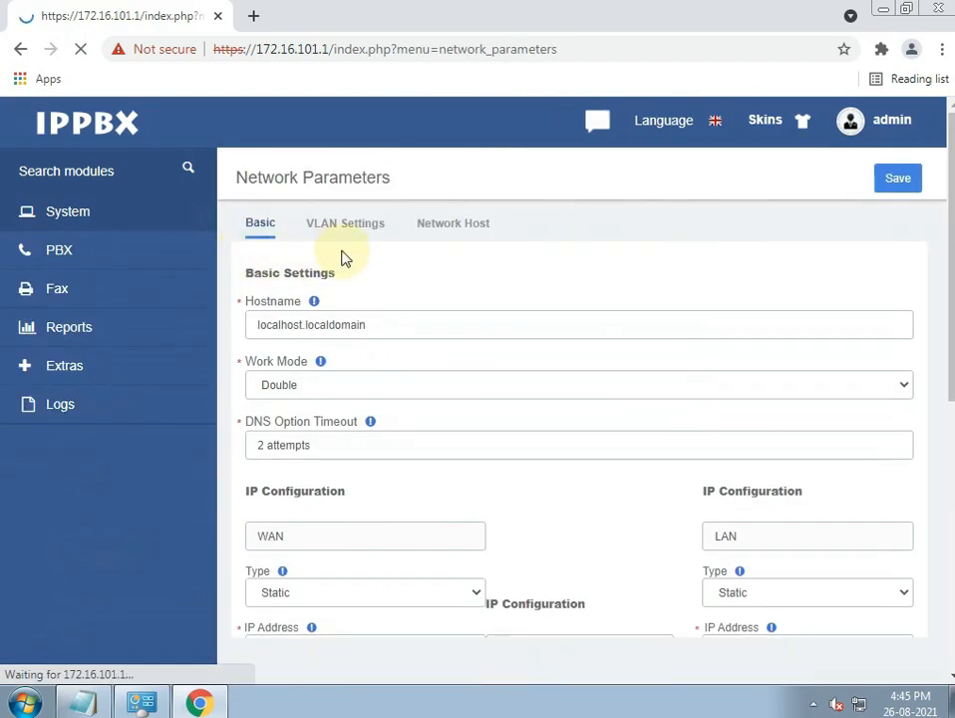
- Set WAN IP 192.168.1.245, mask 255.255.255.0, gateway 192.168.1.1 and save
scroll(385, 361, "down", 4)
double_click(298, 274)
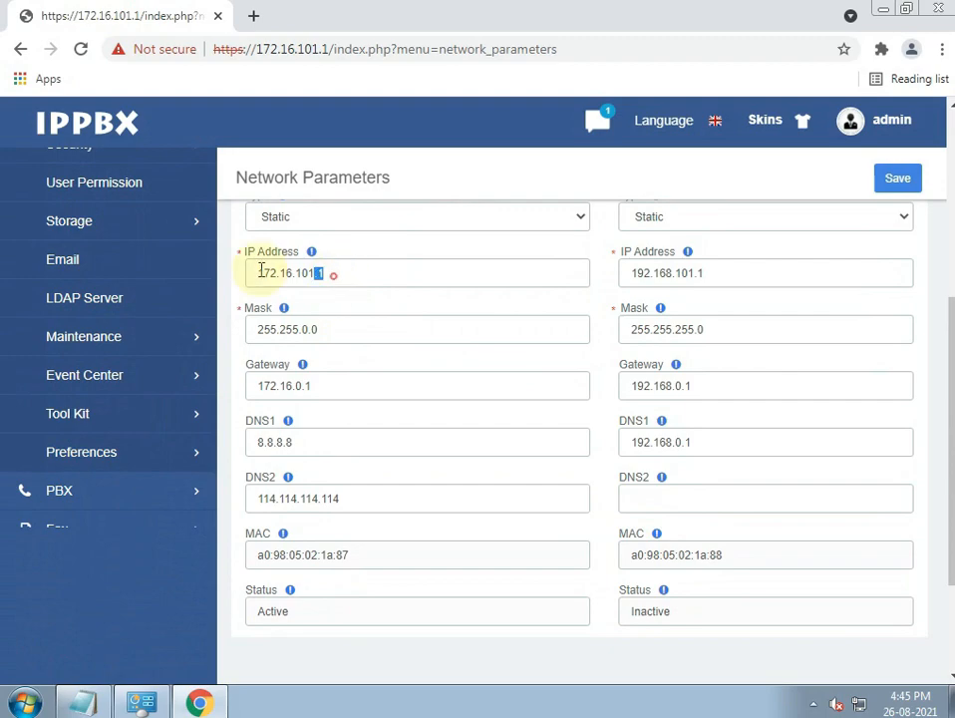
type("192.")
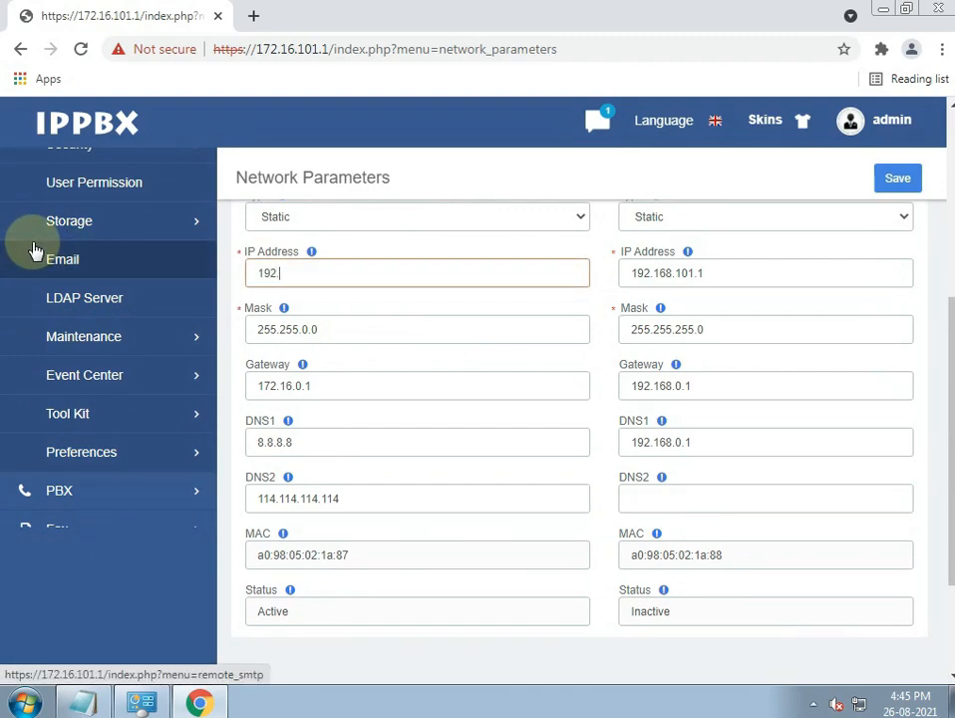
type("168.1.245")
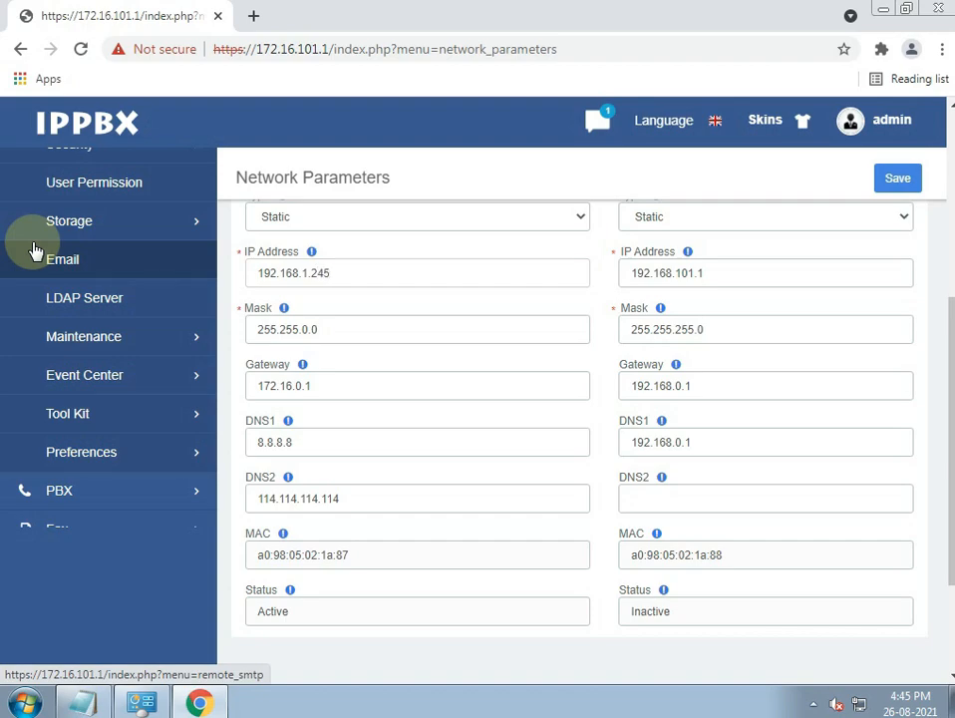
key("Tab")
type("2")
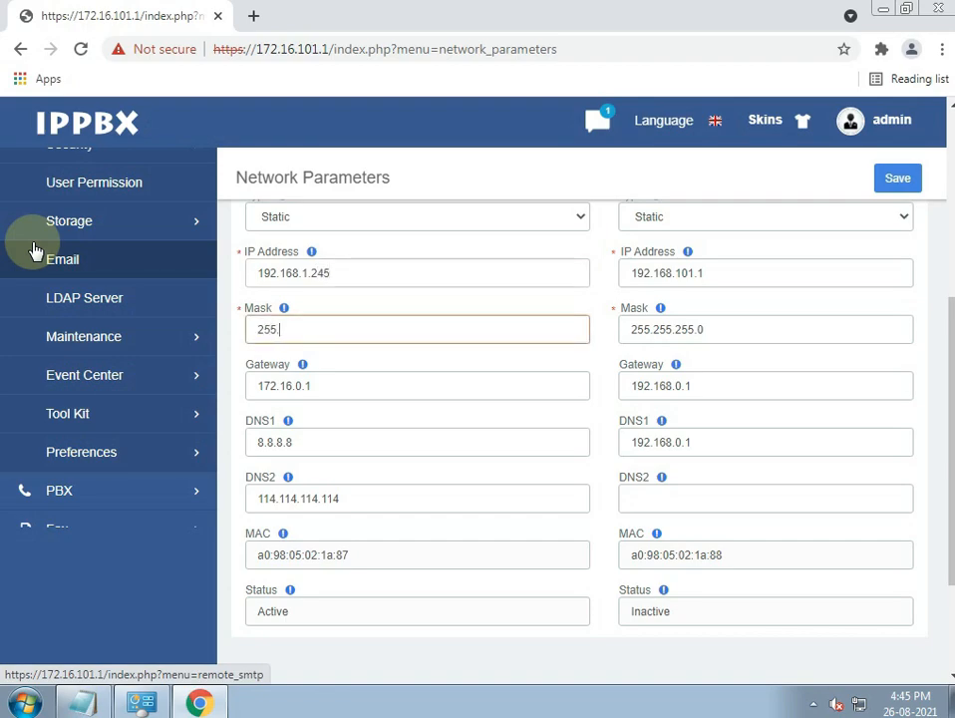
type("55.255.255.0")
key("Tab")
type("192.168.1.1")
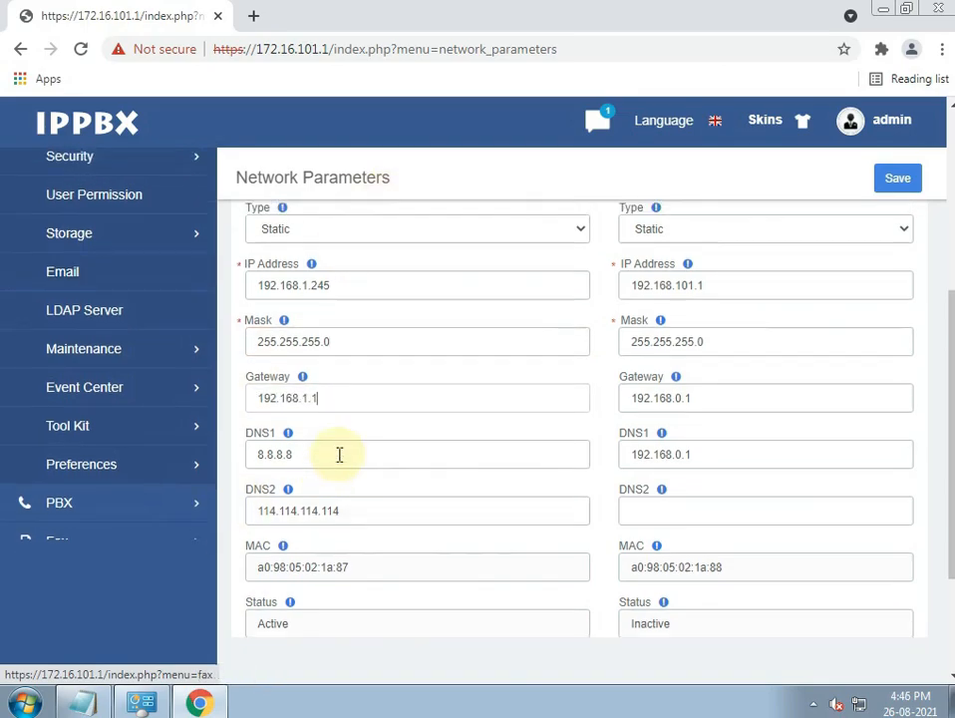
scroll(419, 429, "up", 5)
left_click(895, 182)
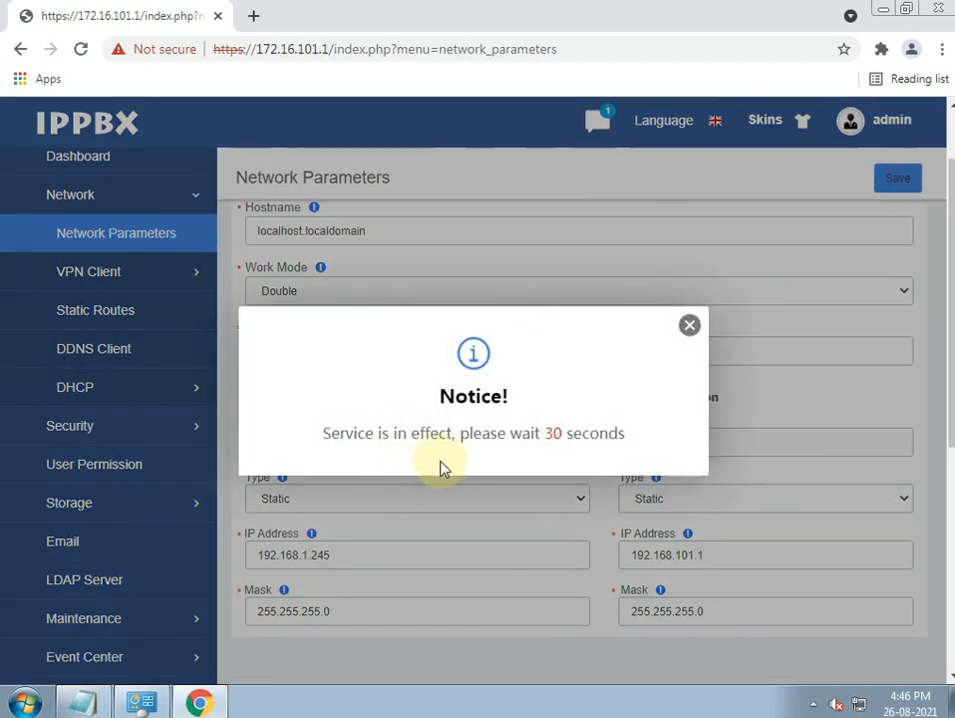
- Bring the setup notes forward and start a new line below the FXO gateway note
left_click(82, 703)
key("Return")
key("Return")
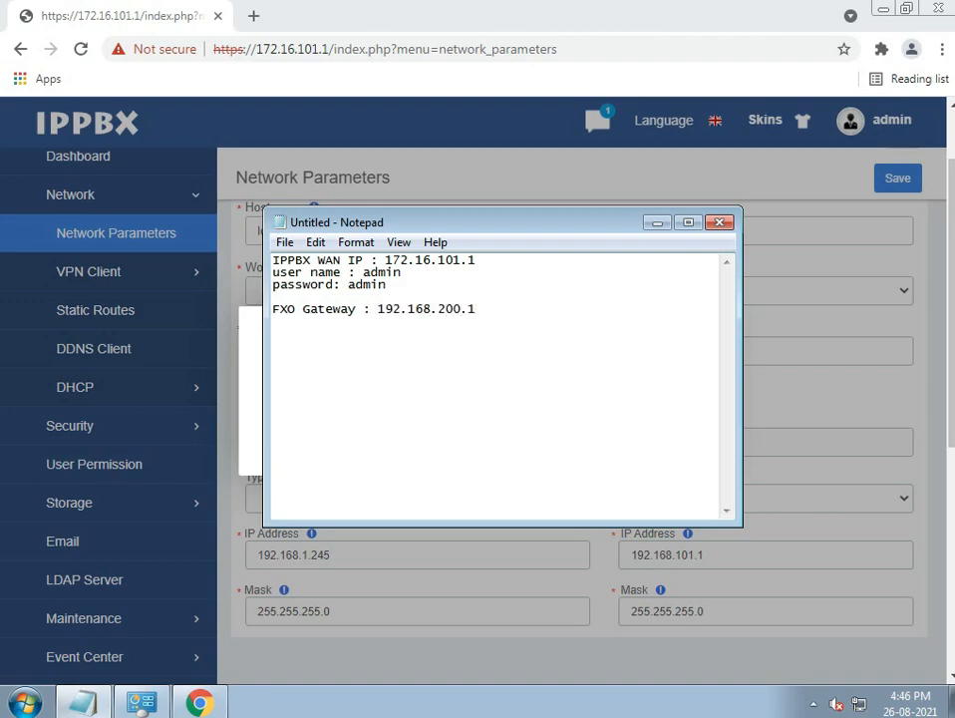
- Open the advanced IP settings of the Local Area Connection's IPv4 protocol
left_click(149, 699)
left_click(625, 278)
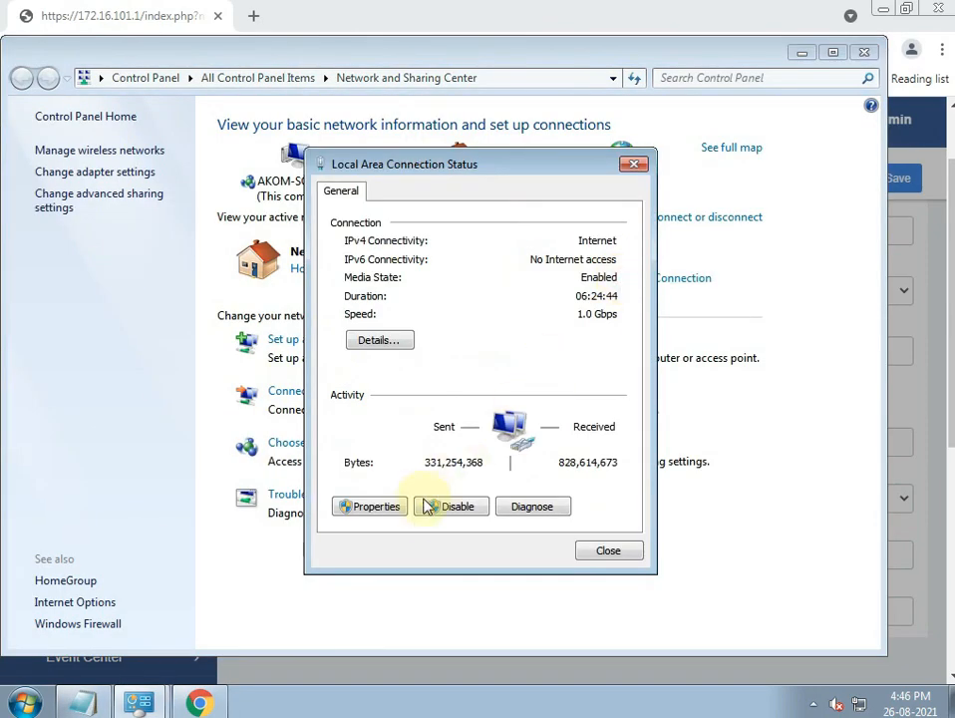
left_click(379, 503)
left_click(476, 392)
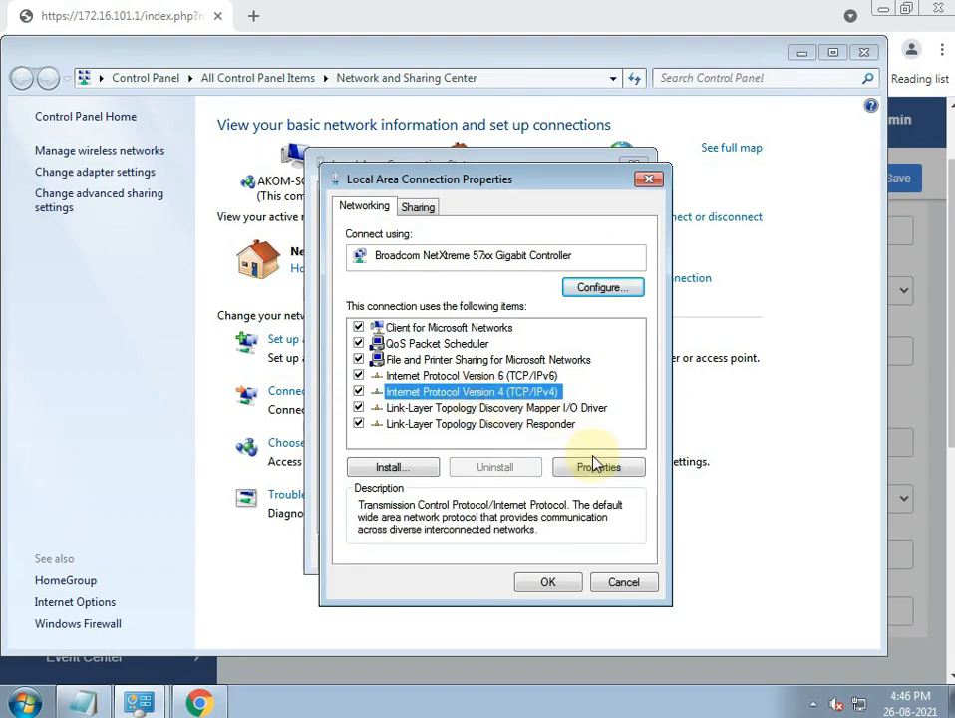
left_click(598, 467)
left_click(664, 601)
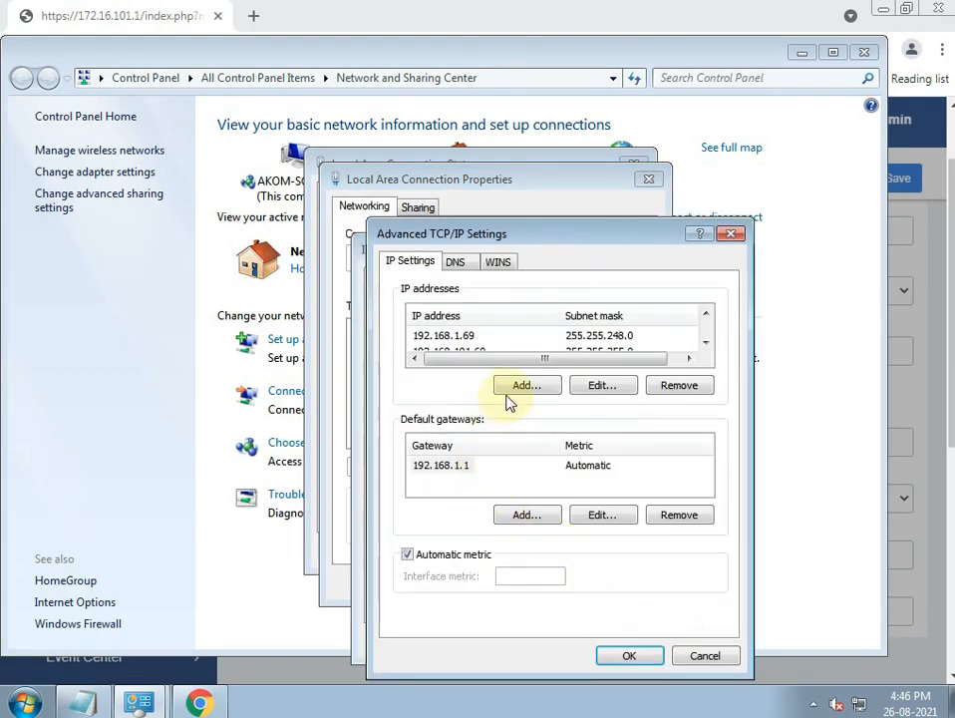
- Add IP 192.168.200.29 with mask 255.255.255.0, confirm all dialogs and minimize
left_click(507, 389)
type("192 . ")
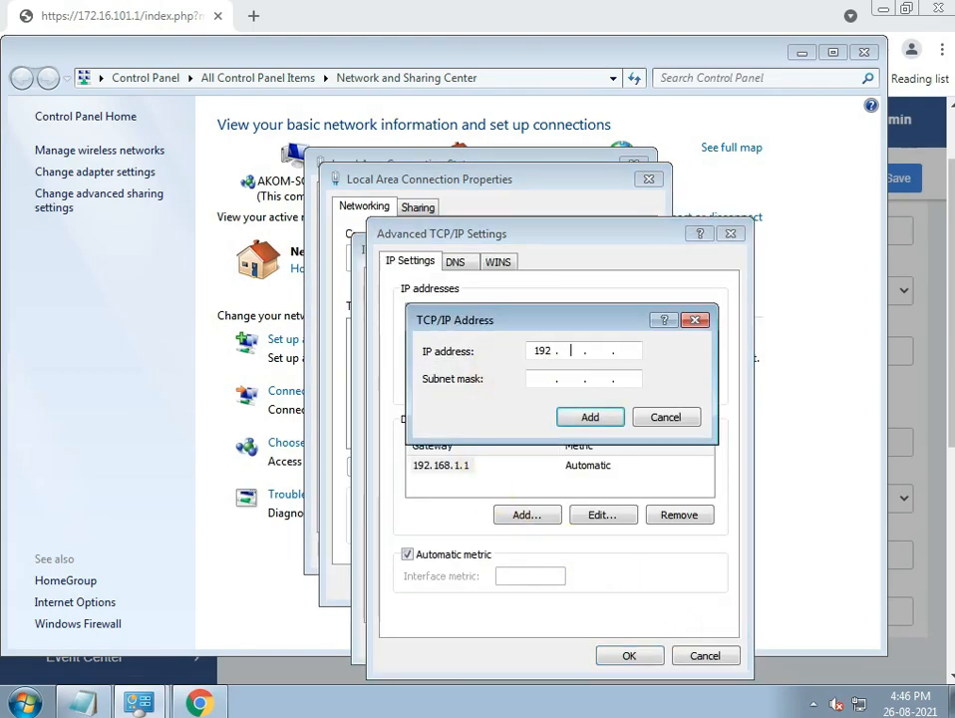
type("168 . 200")
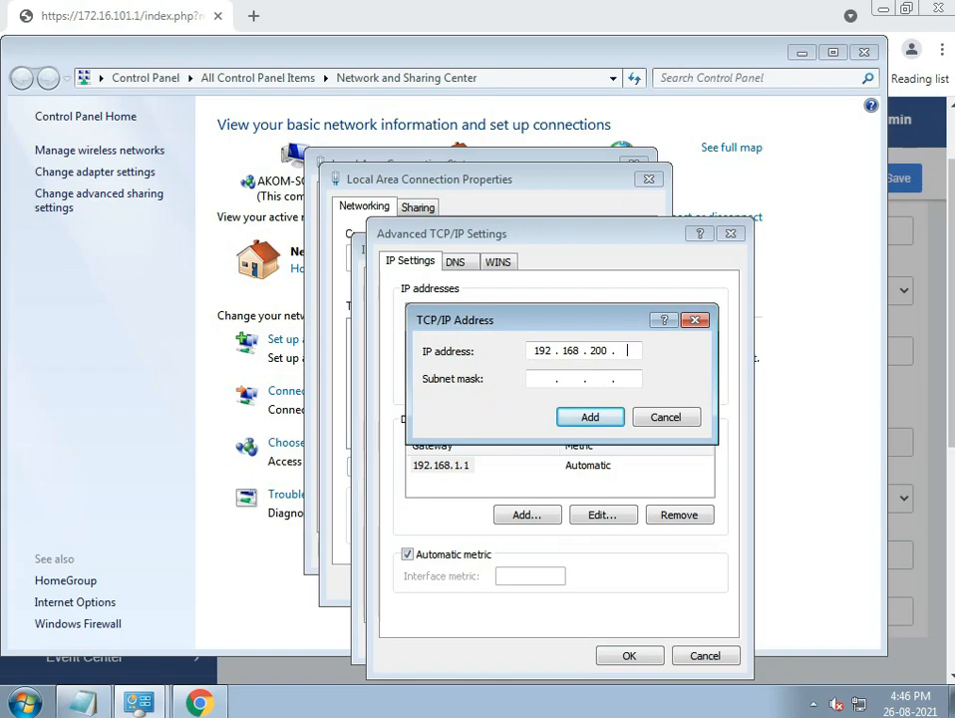
key("Tab")
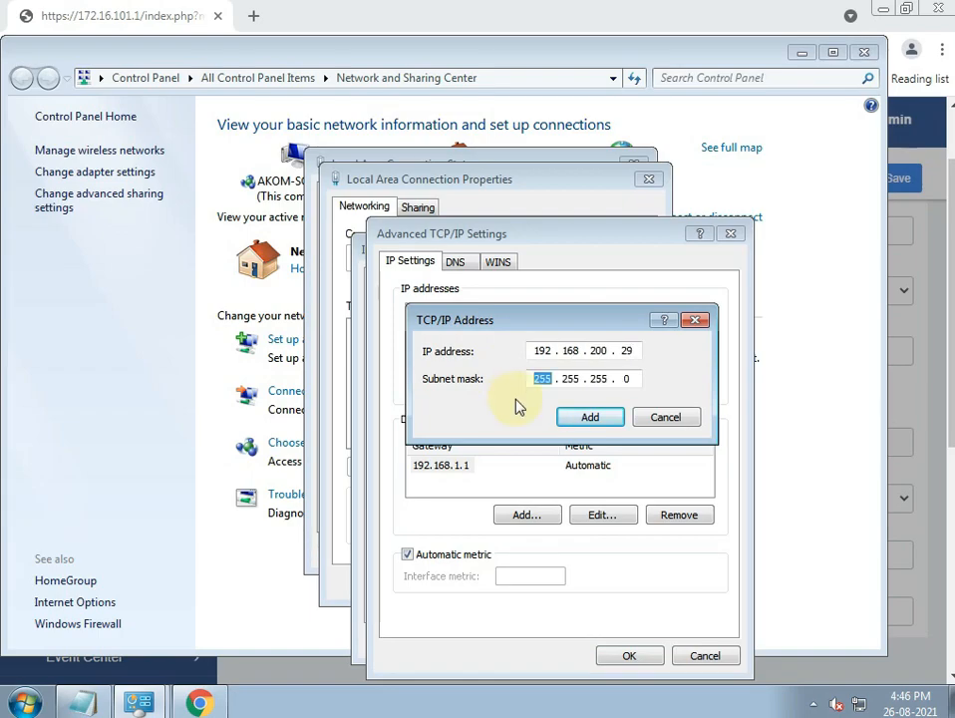
left_click(588, 418)
left_click(626, 658)
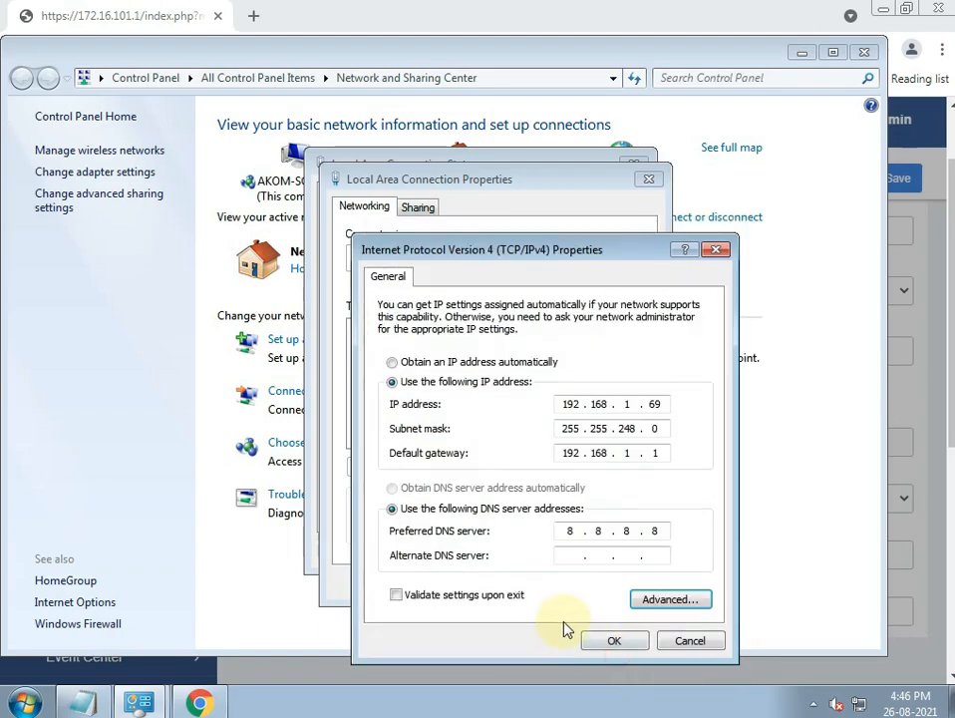
left_click(615, 640)
left_click(539, 581)
left_click(587, 550)
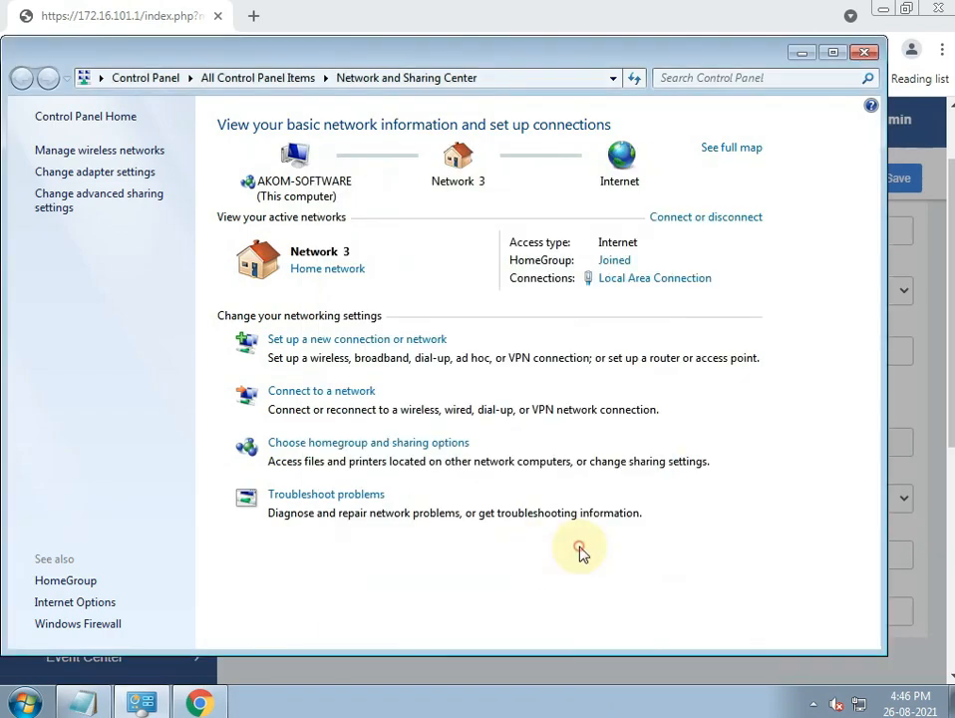
left_click(802, 52)
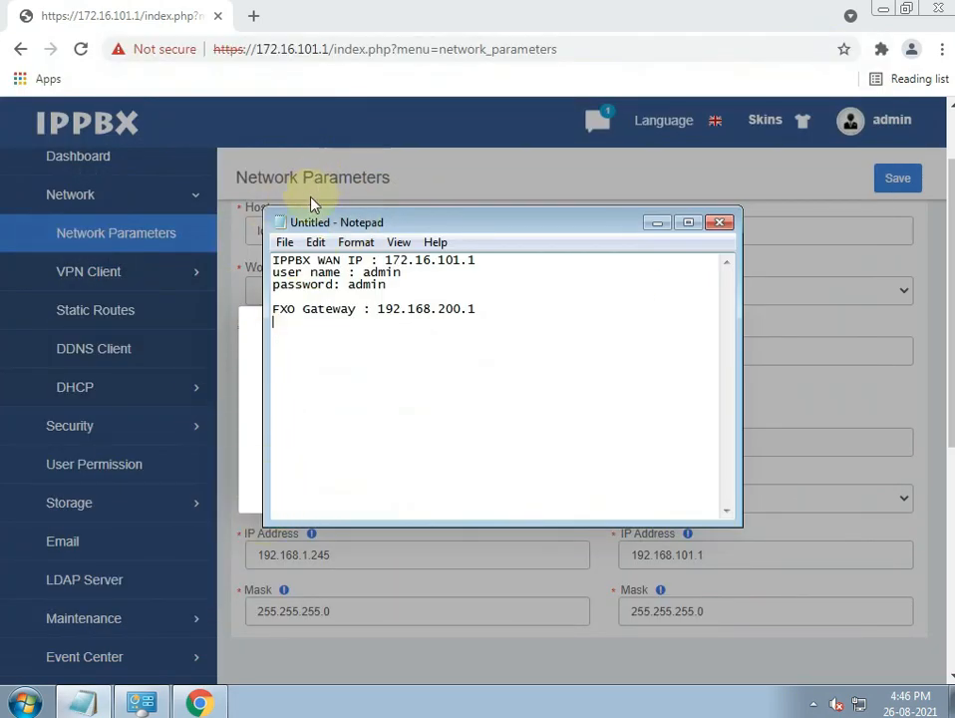
- Open the PBX login at its new WAN address 192.168.1.245 in Chrome
left_click(318, 175)
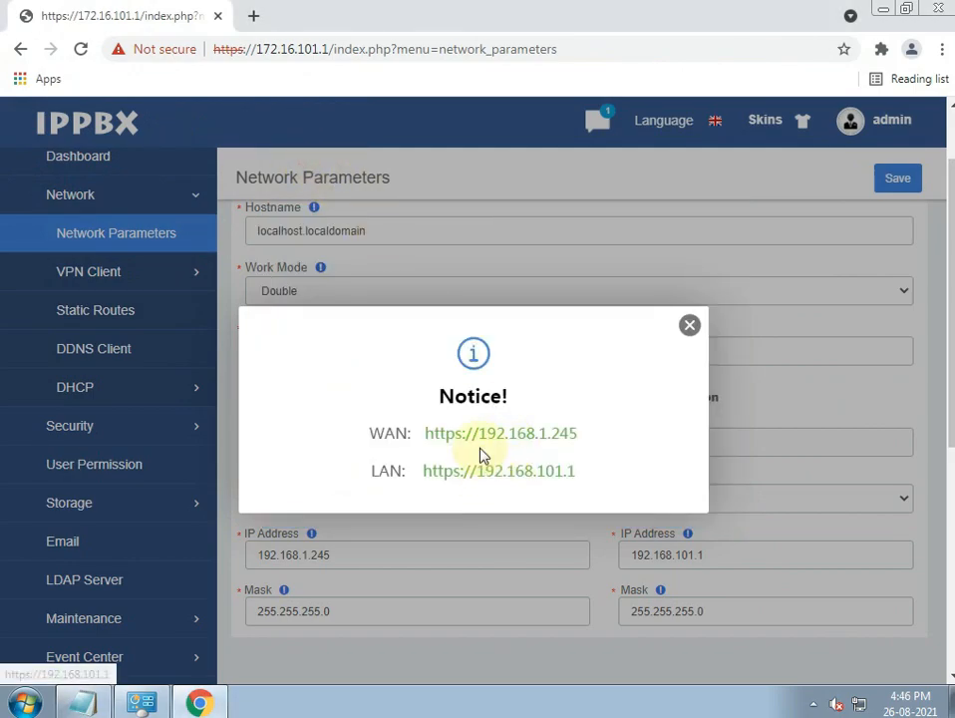
left_click(449, 434)
left_click(647, 319)
- Log in to the PBX with the suggested username and password
left_click(612, 365)
type("p")
key("Return")
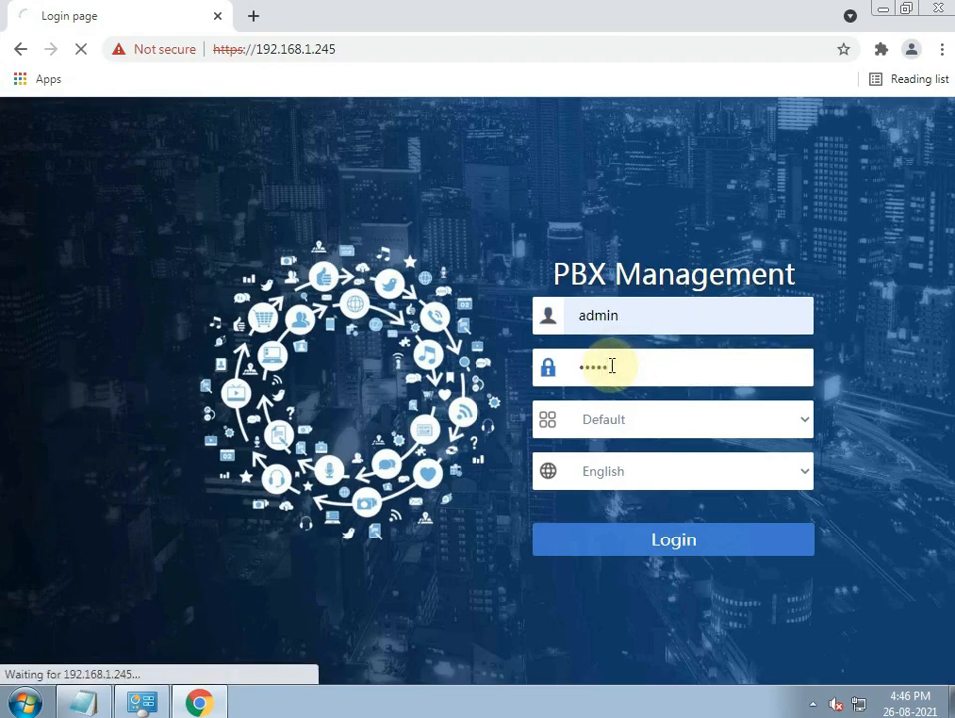
- In a new tab, sign in to the gateway at 192.168.200.1 with admin credentials, retrying after a password error
left_click(255, 17)
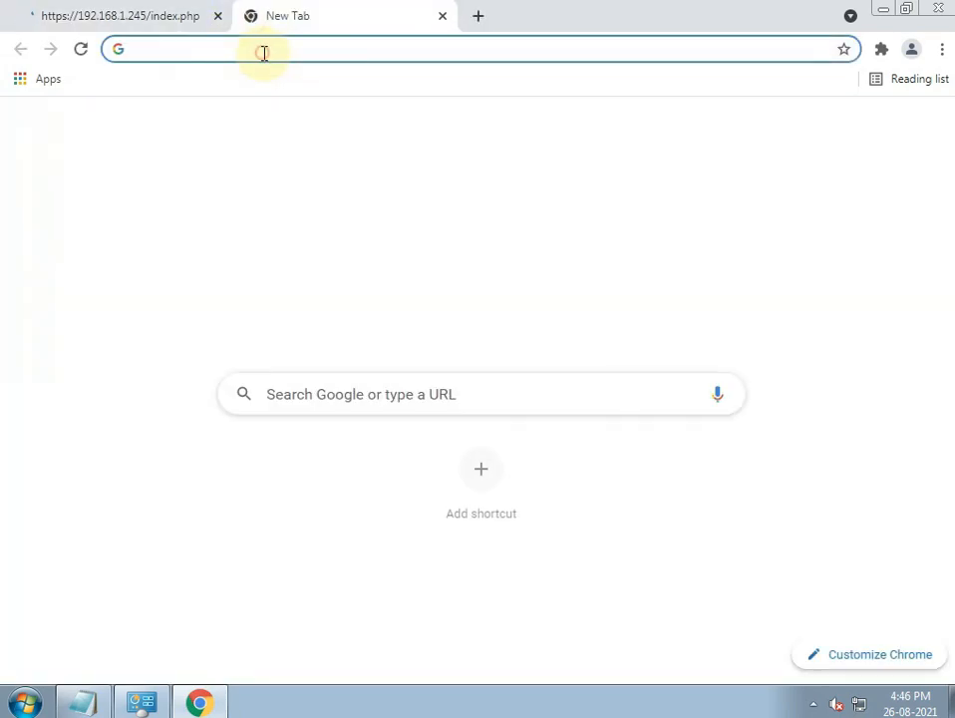
type("192.168.200.1")
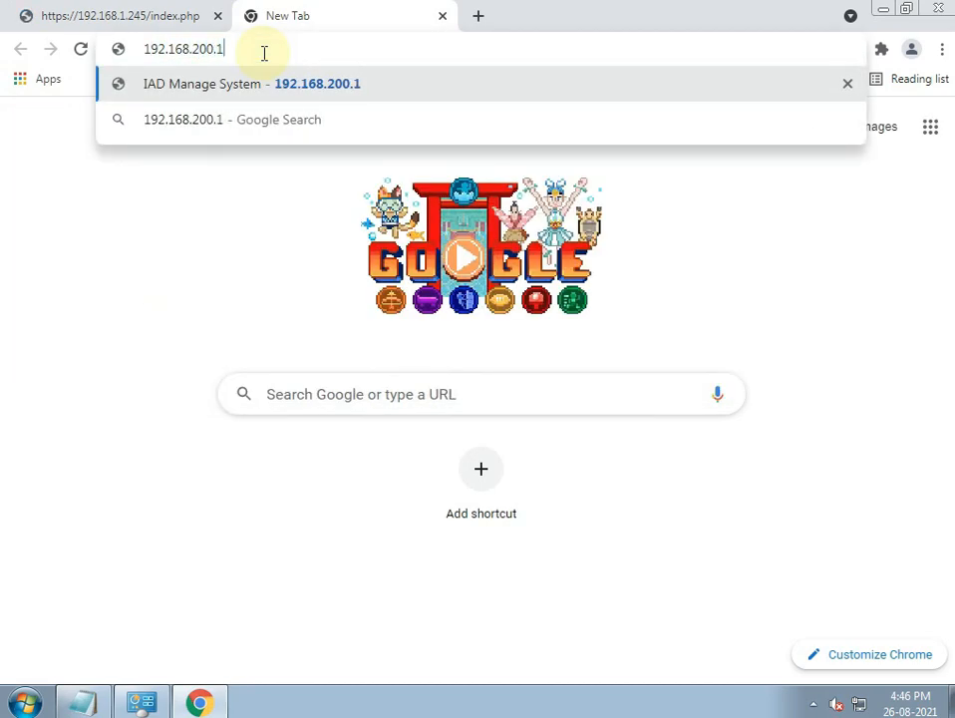
key("Return")
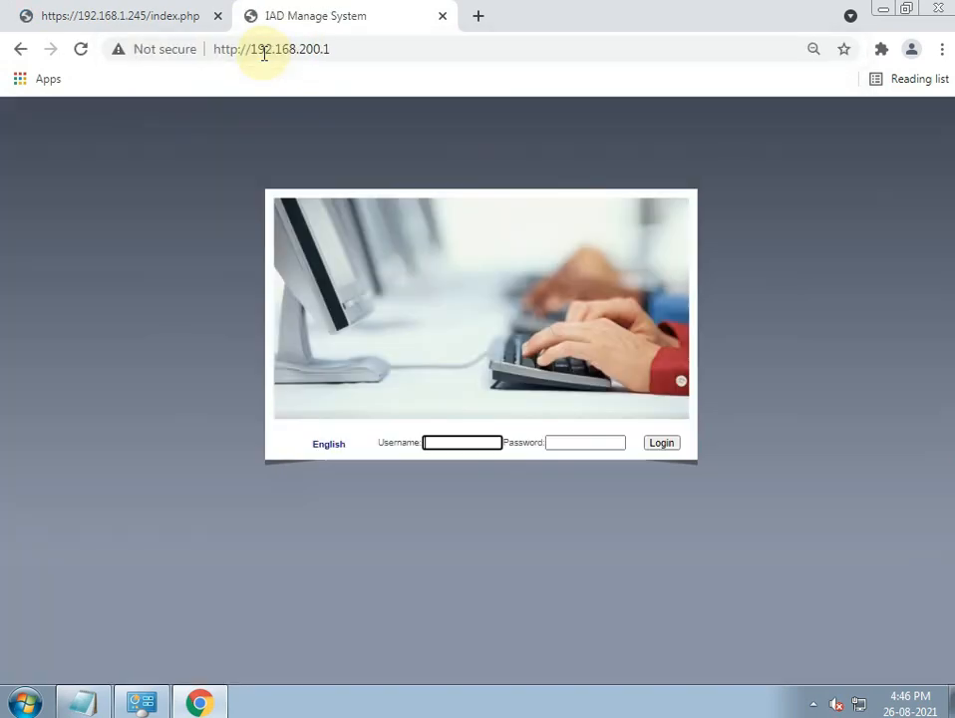
type("admin")
key("Tab")
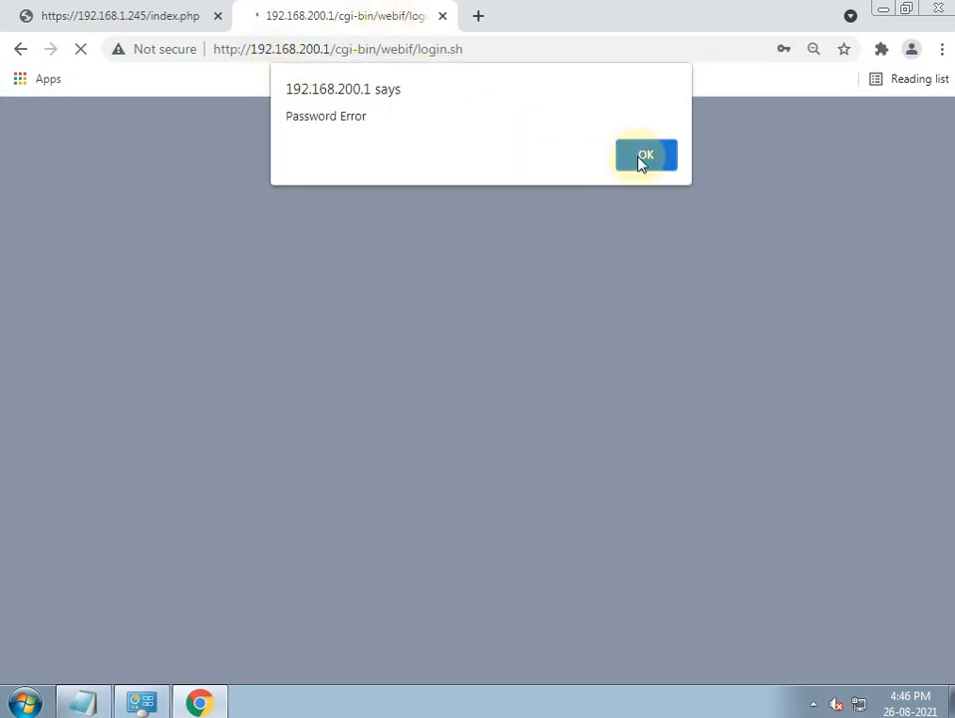
left_click(643, 156)
left_click(565, 445)
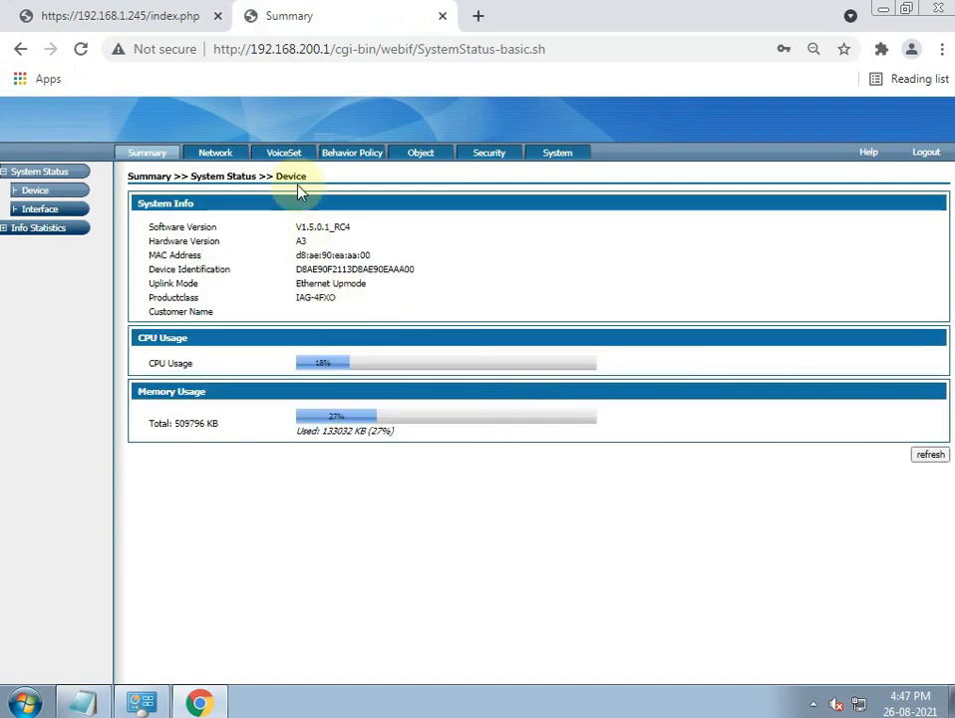
left_click(216, 158)
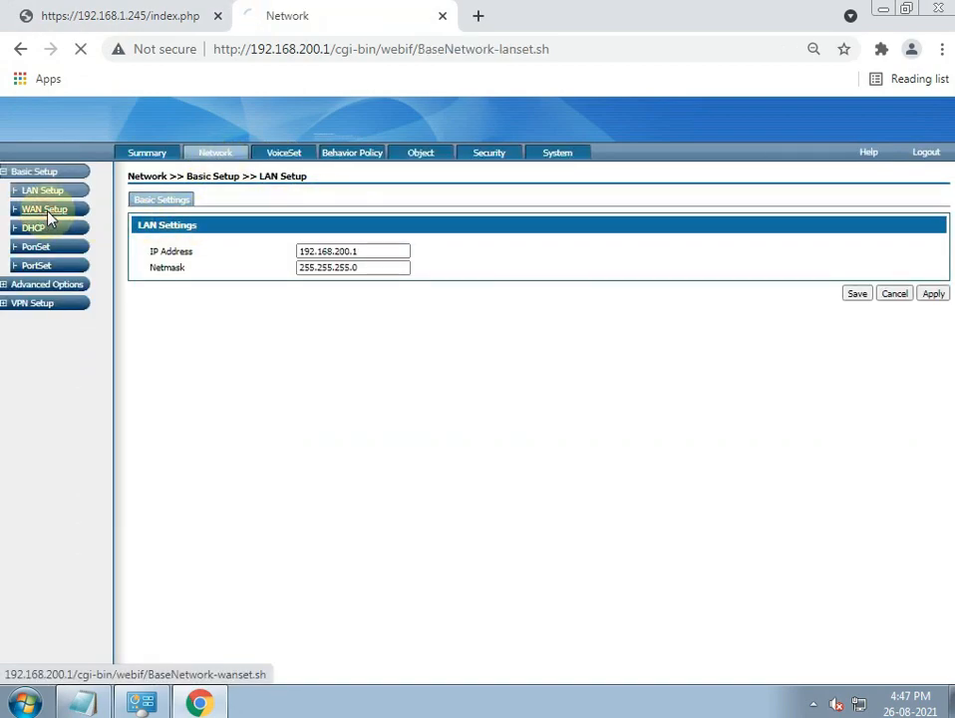
- Open WAN Setup and switch the connection type to Static IP
left_click(46, 212)
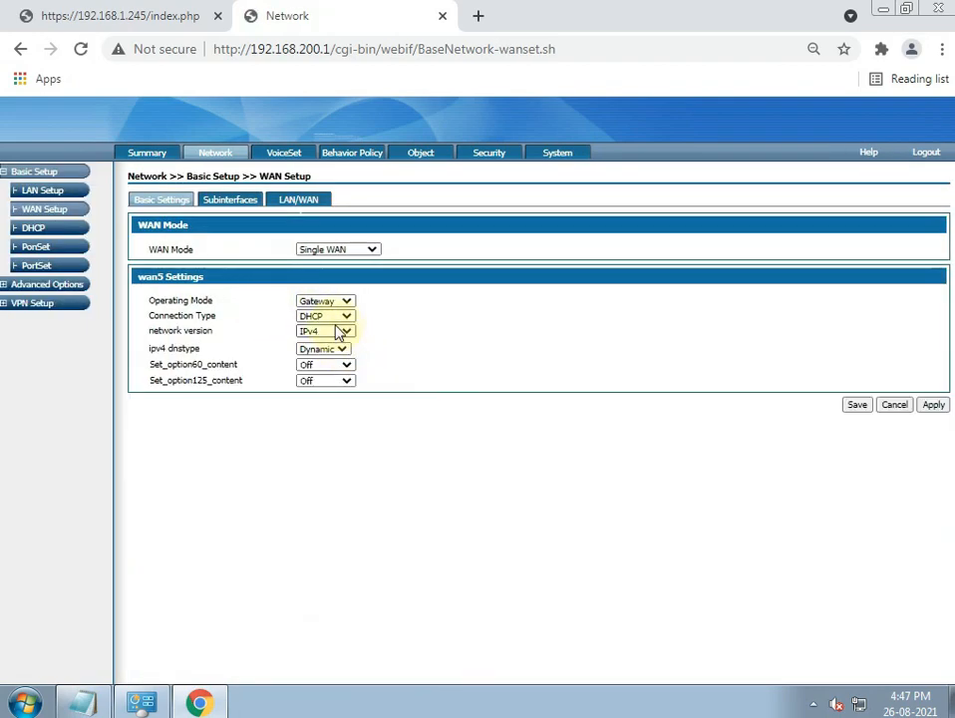
left_click(344, 317)
left_click(344, 330)
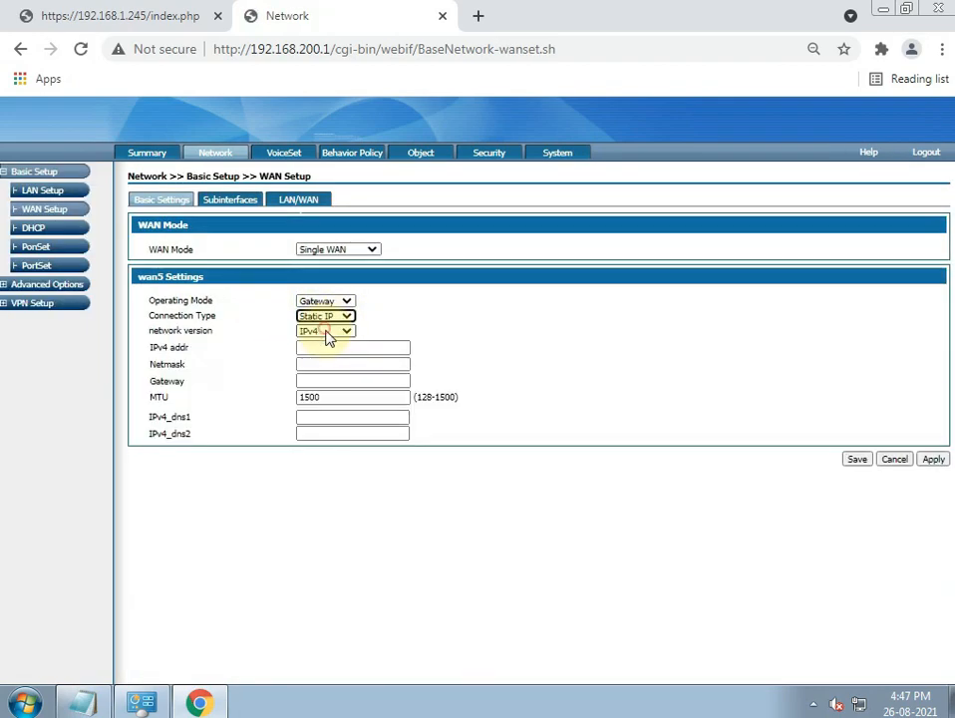
- Enter IPv4 192.168.1.246, netmask 255.255.255.0, gateway 192.168.1.1, DNS 8.8.8.8, and save
left_click(321, 346)
type("192.168.1.246")
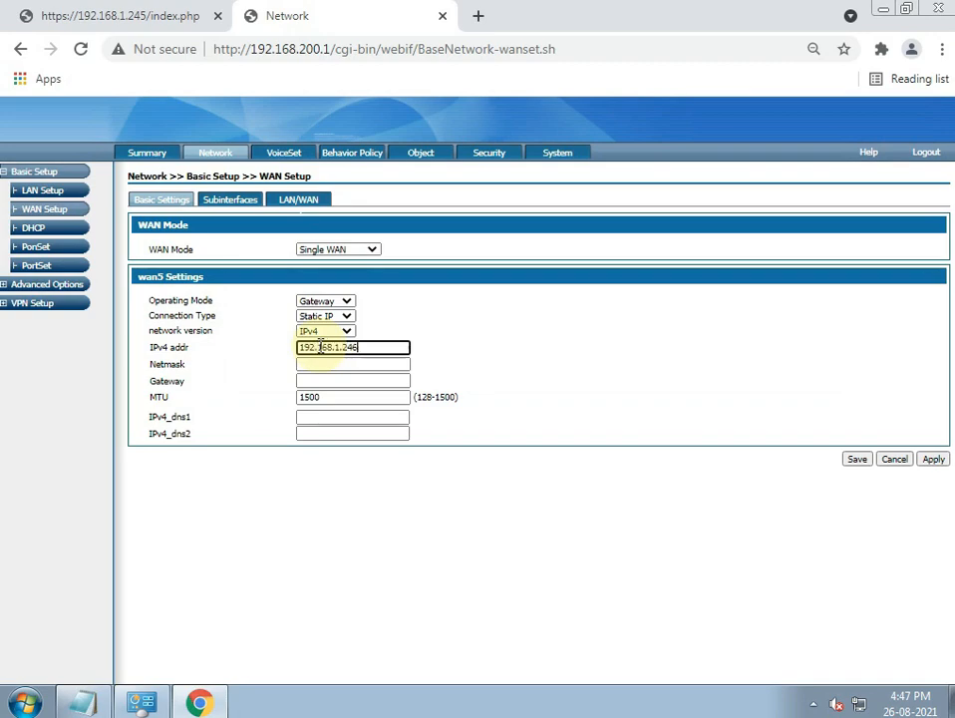
key("Tab")
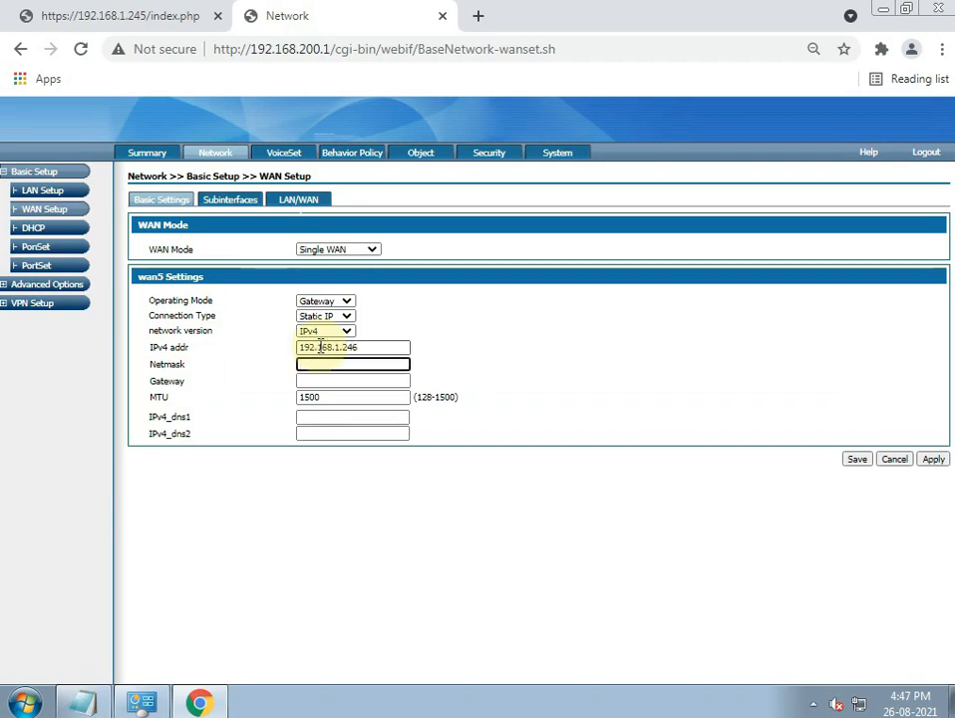
type("255.255.255.0")
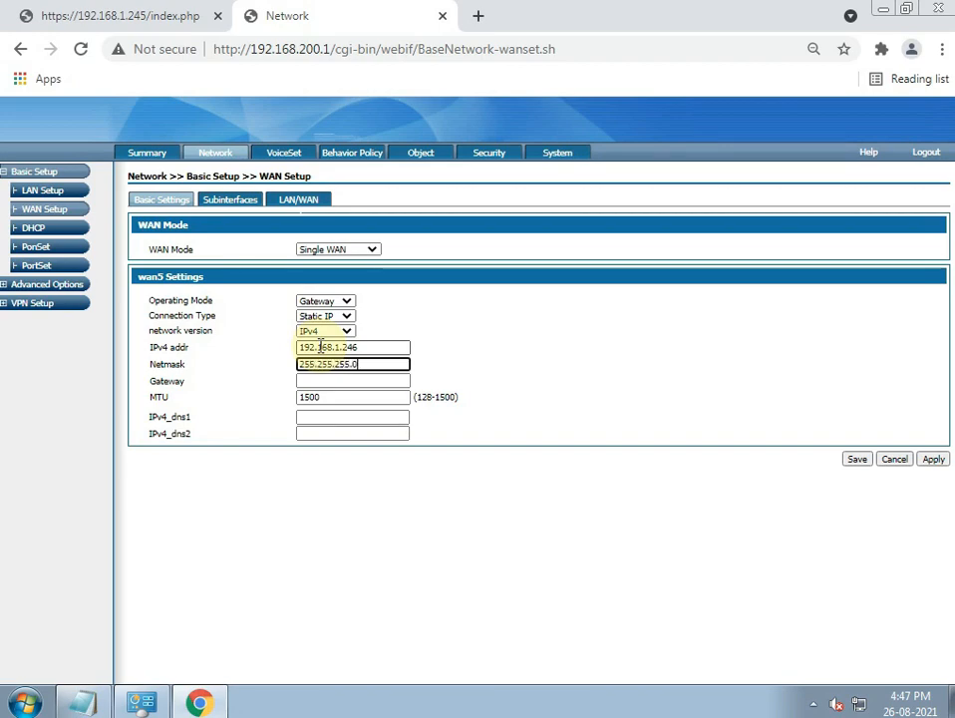
key("Tab")
type("192.168.1.1")
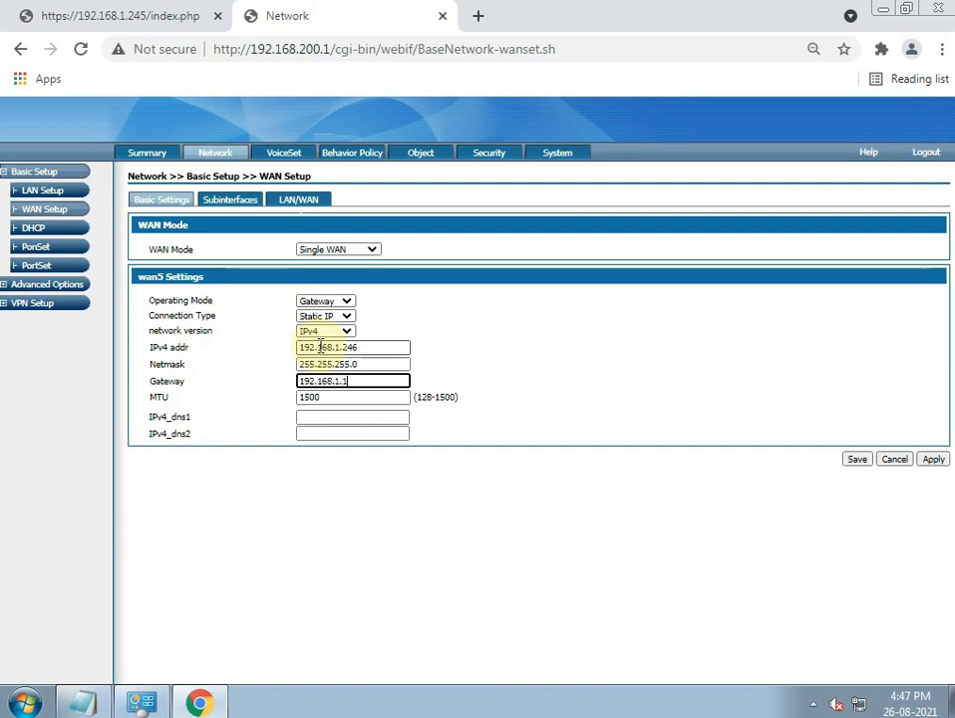
key("Tab")
key("Tab")
type("8.8")
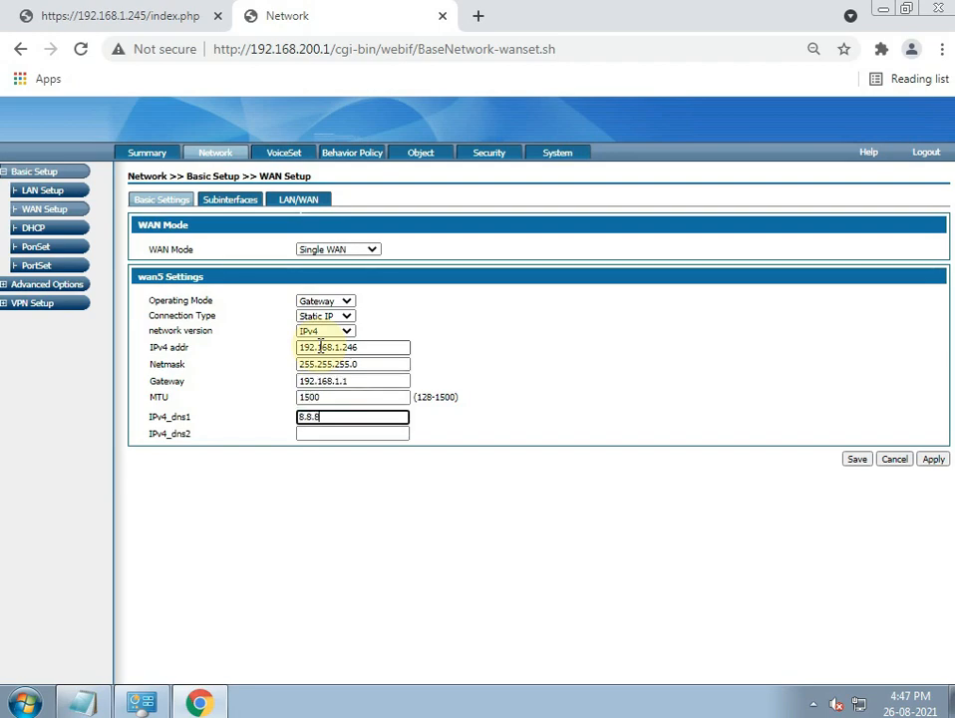
type(".8.8")
left_click(857, 460)
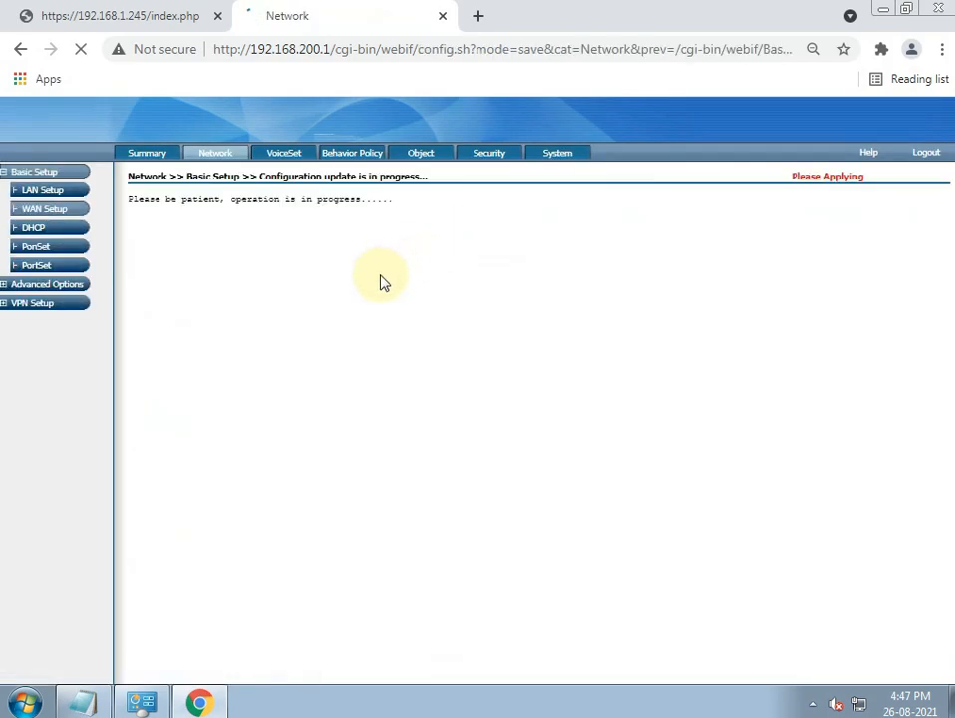
- Run 'ping 192.168.200.1 -t' and reposition its Command Prompt window
left_click(24, 703)
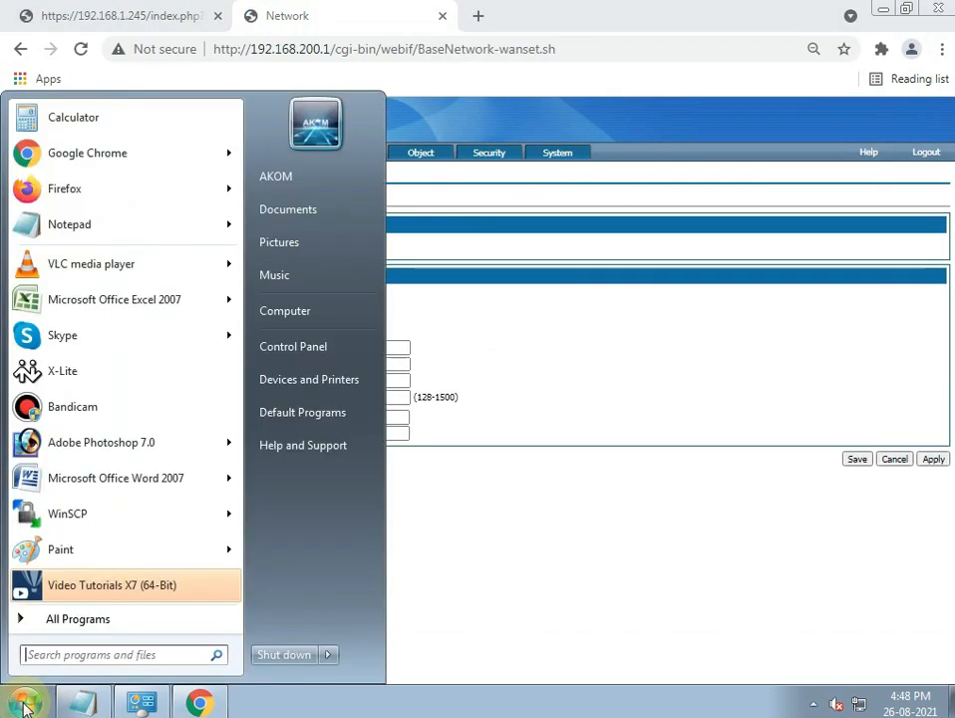
type("ping")
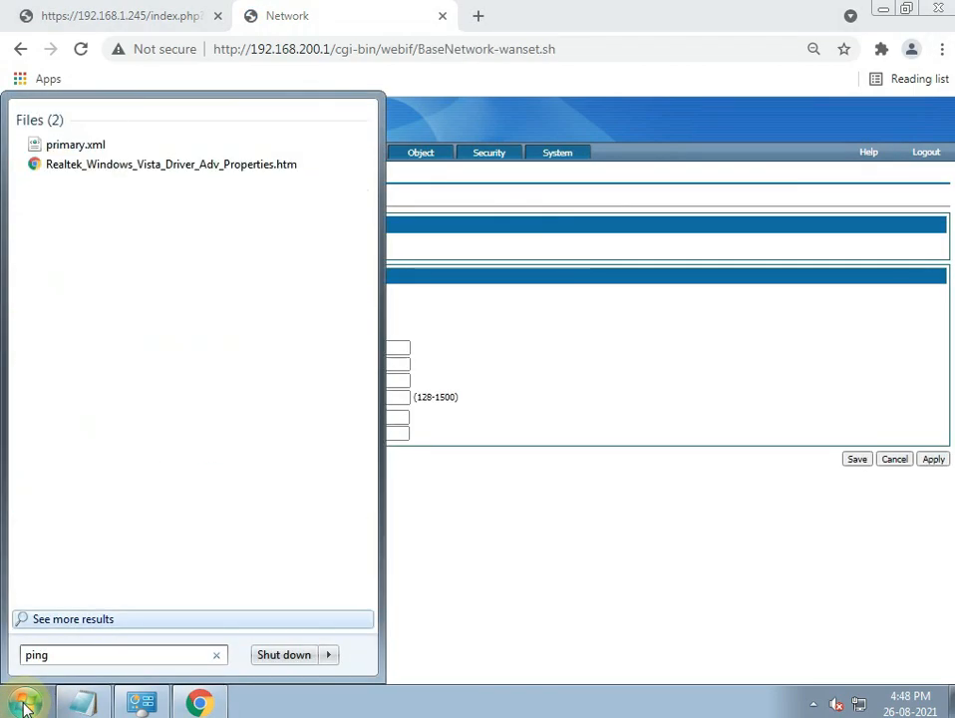
type(" 192.168.200")
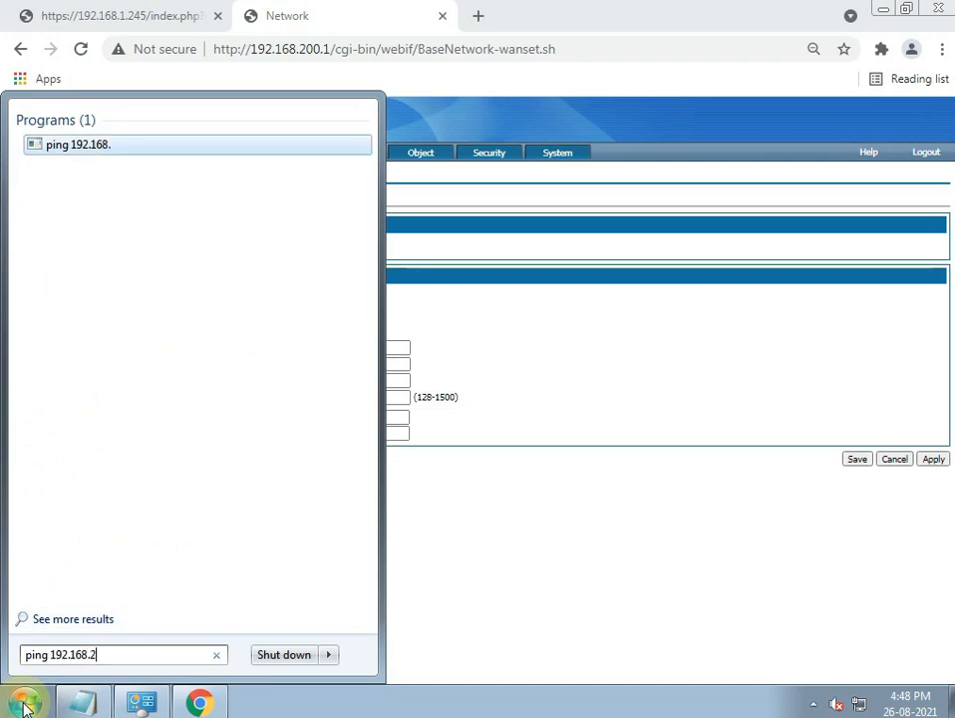
type("-t")
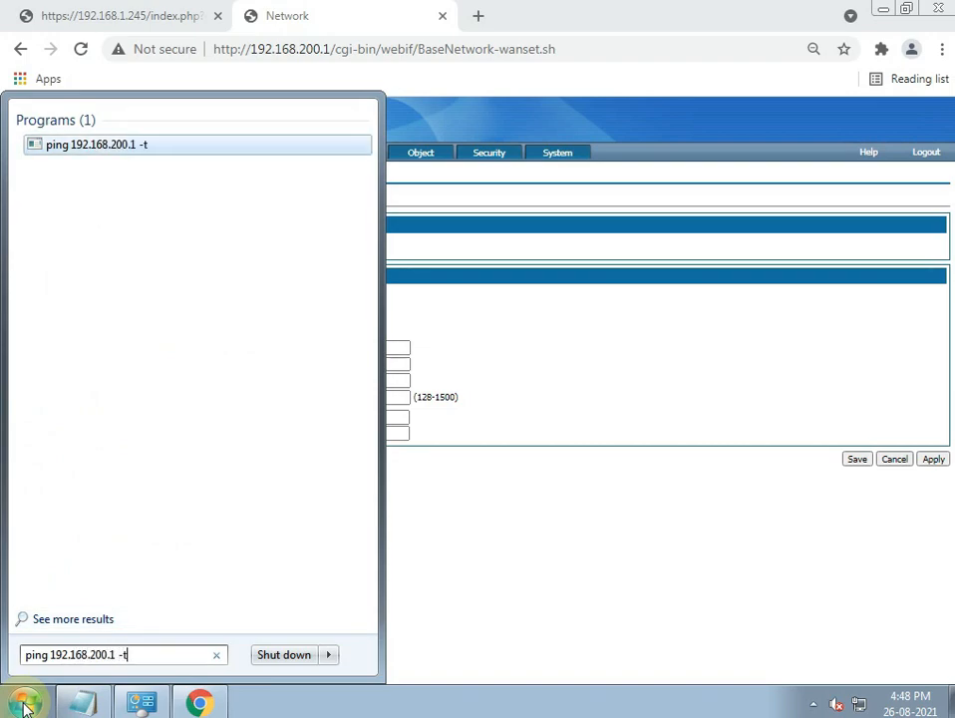
key("Return")
left_click_drag(382, 122, 338, 55)
left_click_drag(678, 171, 487, 159)
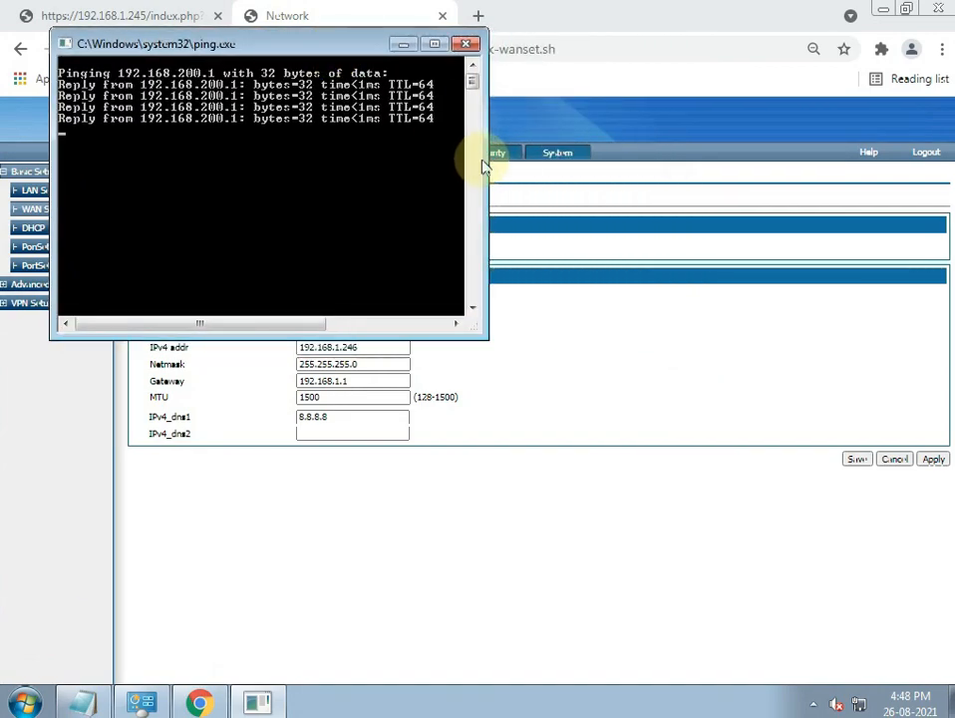
- Run 'ping 192.168.1.246 -t' and arrange both ping windows side by side
left_click(22, 703)
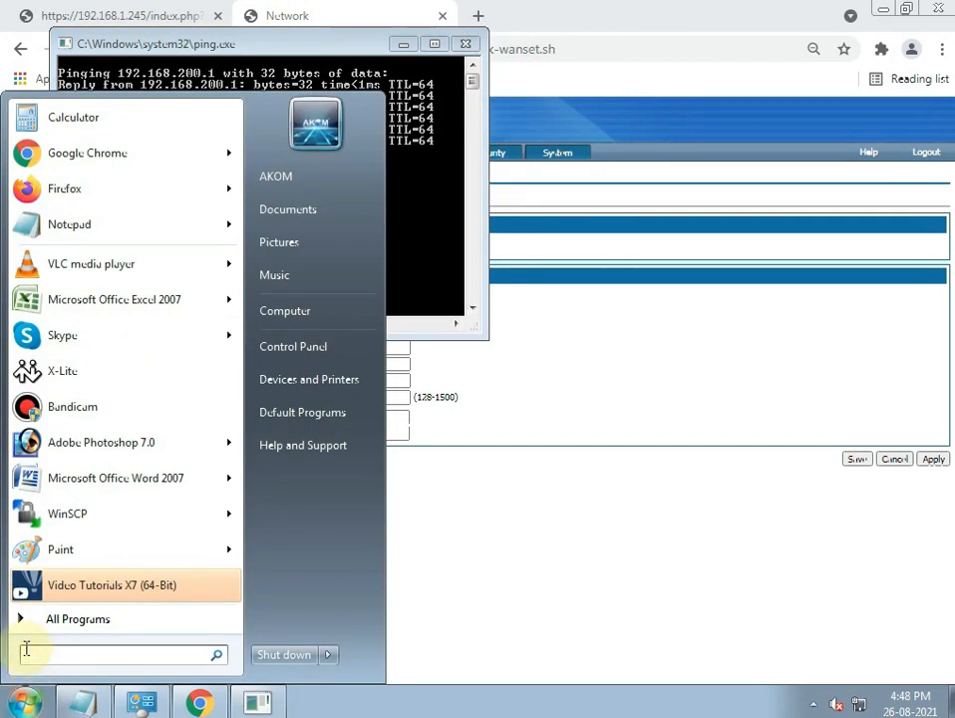
type("pinf")
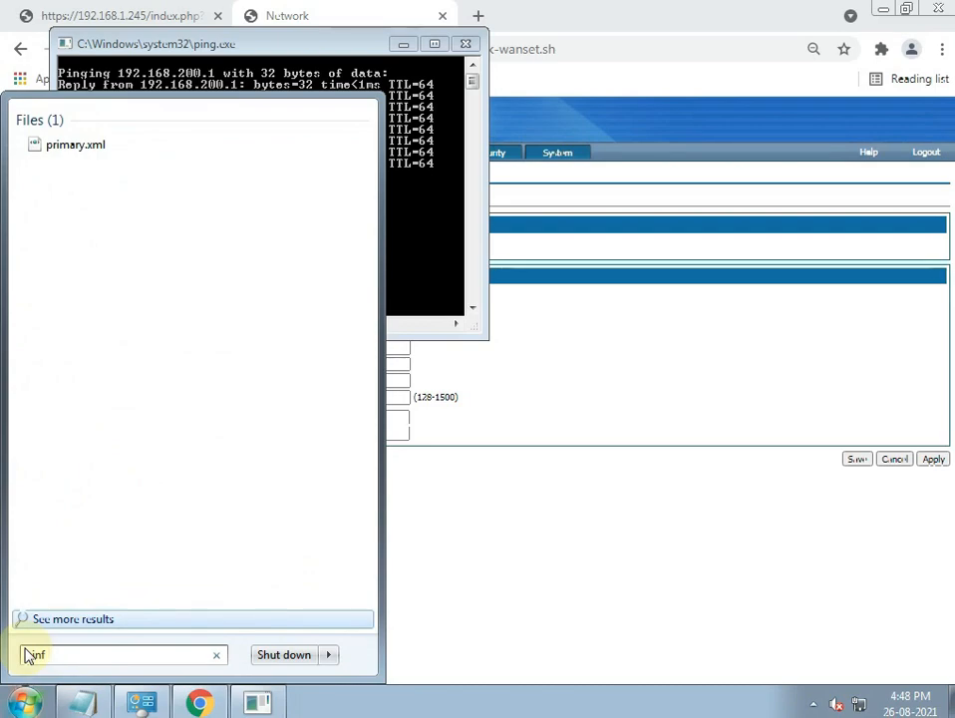
key("BackSpace")
key("BackSpace")
type("g 192.168.1.246 -t")
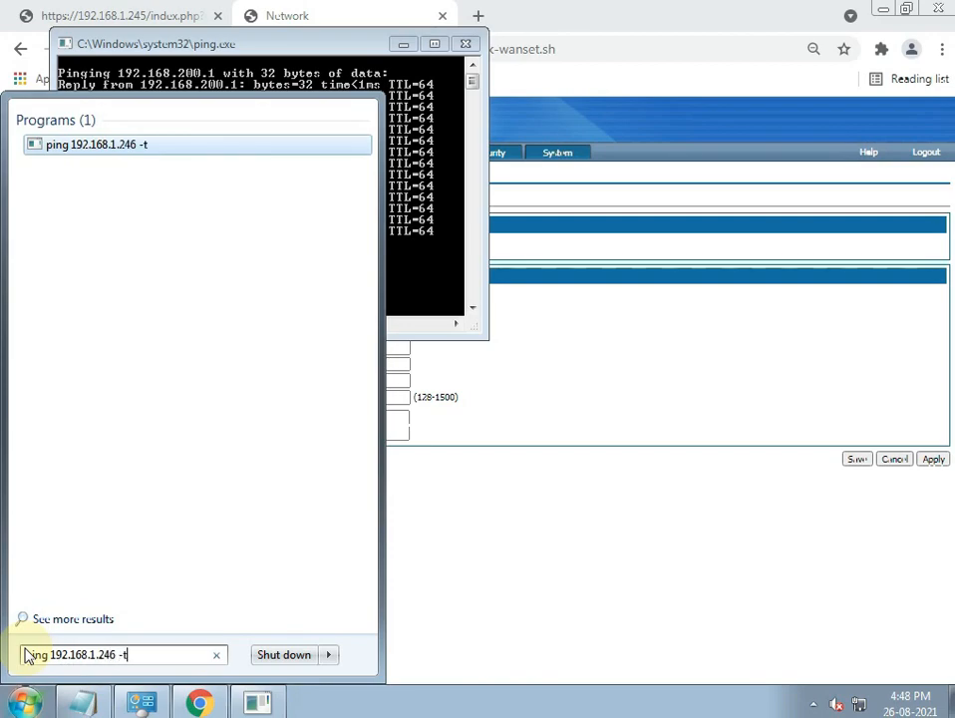
key("Return")
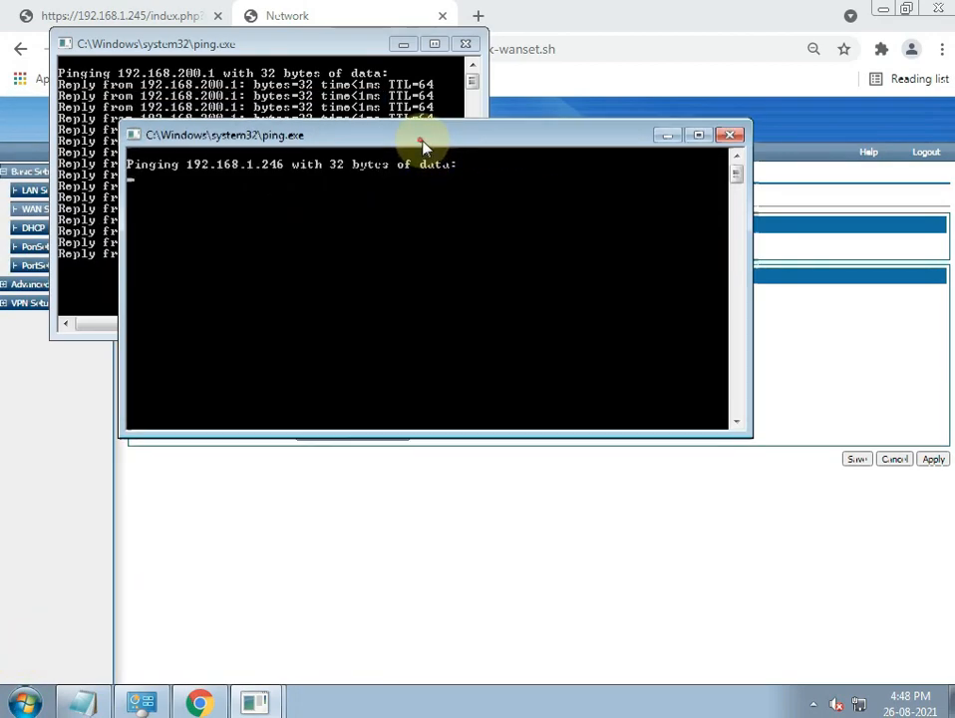
left_click_drag(421, 147, 560, 171)
left_click_drag(251, 298, 436, 284)
left_click_drag(891, 243, 941, 247)
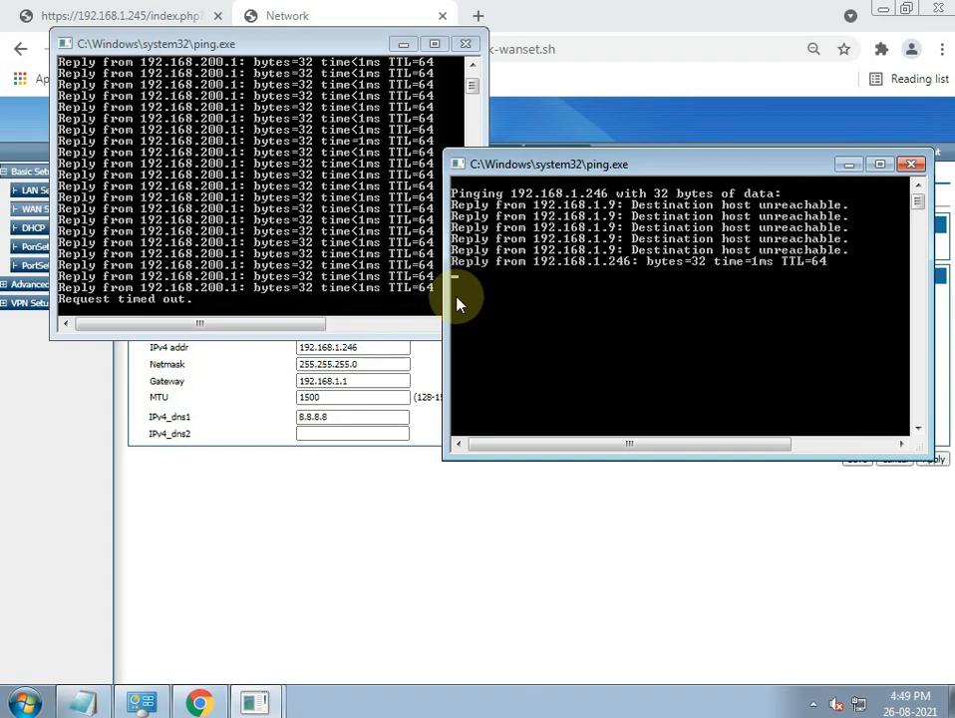
left_click(155, 249)
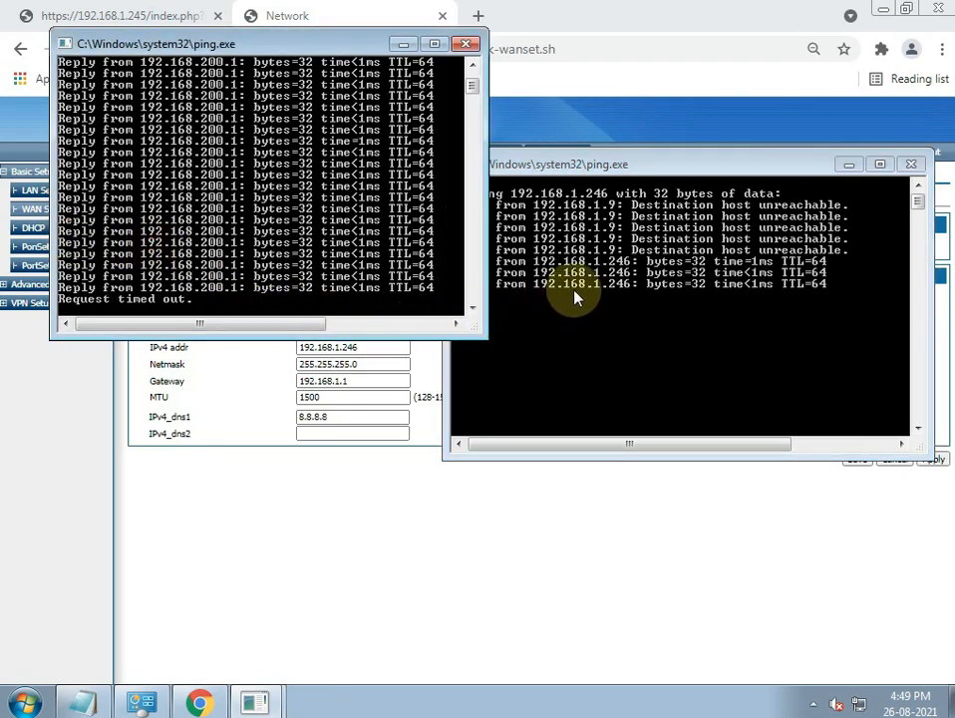
left_click(574, 299)
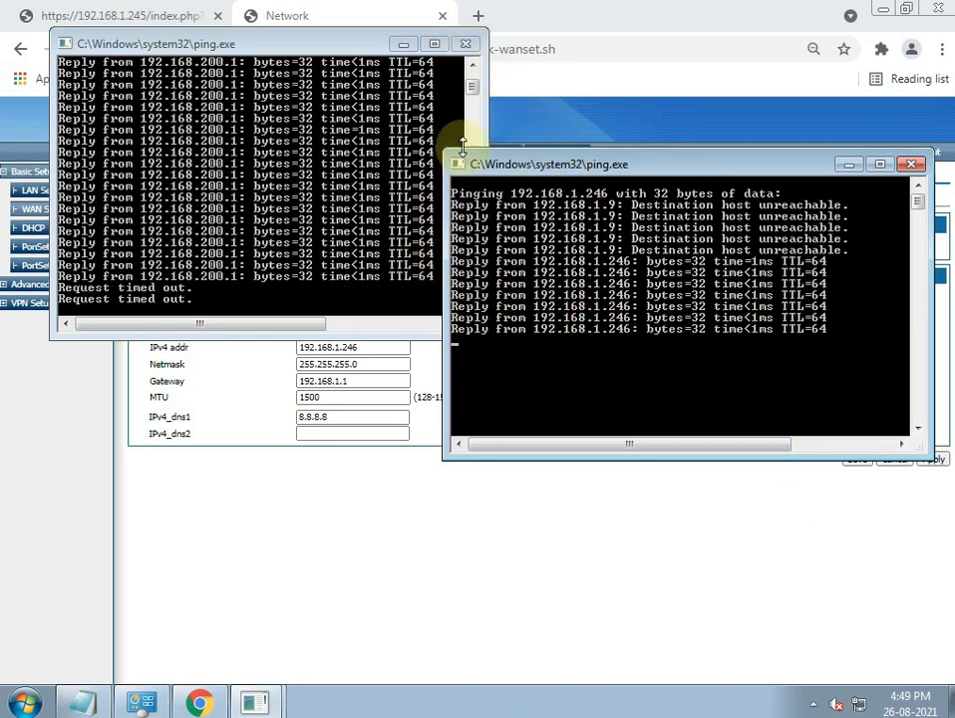
- Close the 192.168.200.1 ping and load 192.168.1.246 in Chrome
left_click(472, 47)
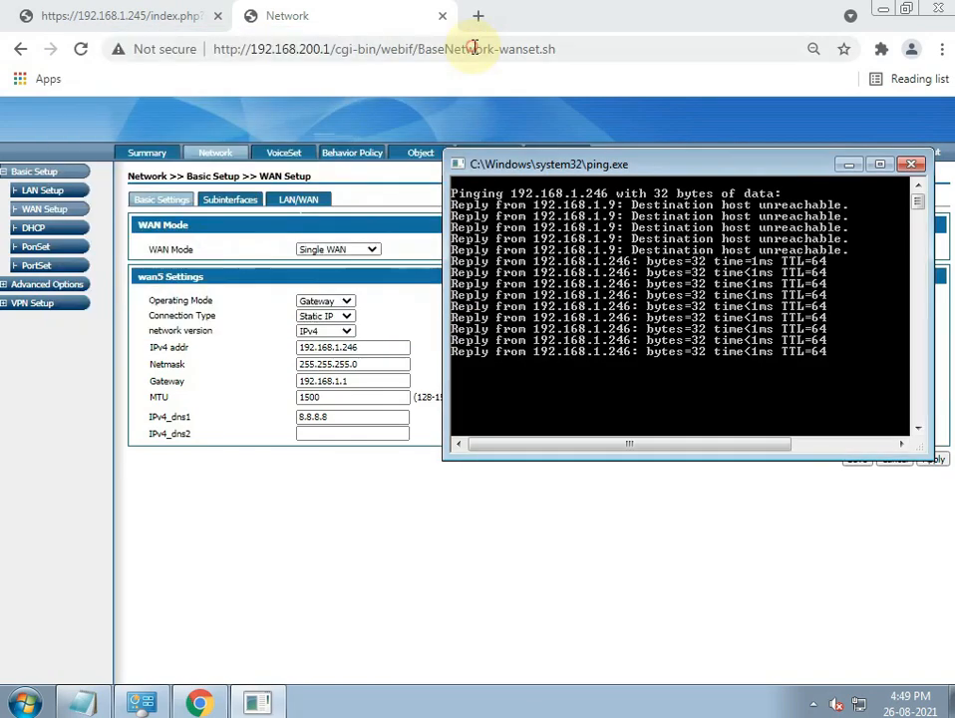
left_click(602, 51)
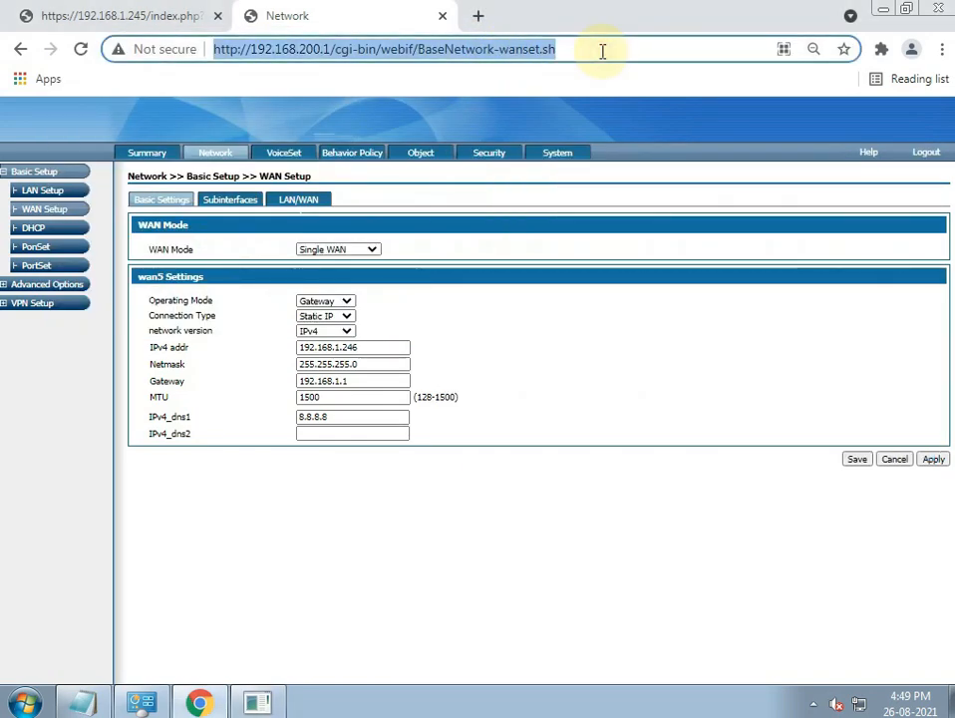
type("192.168.")
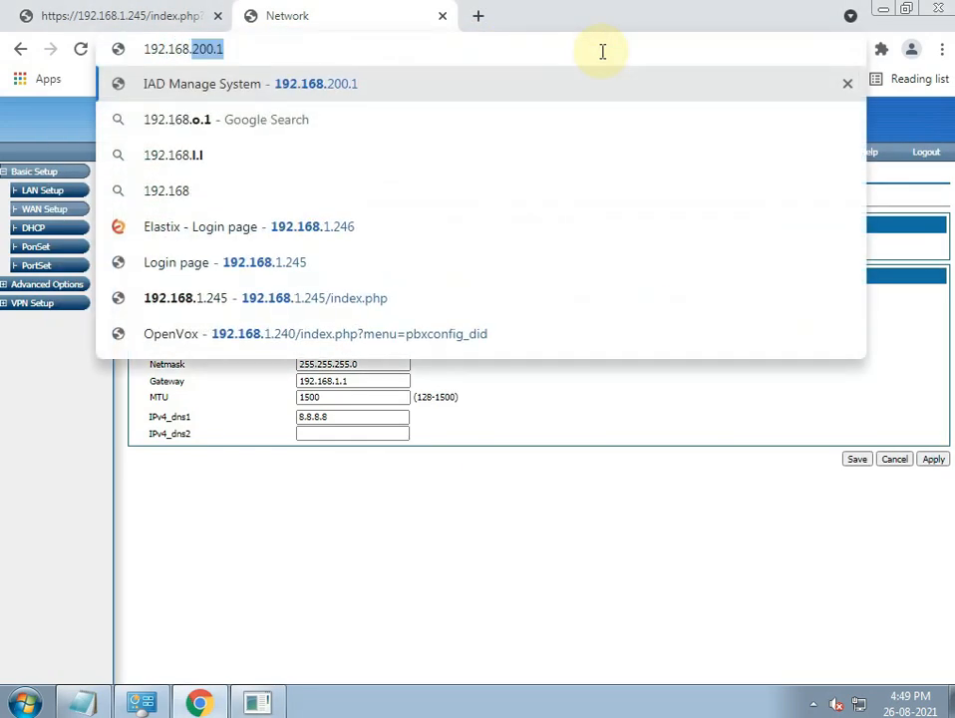
type("1.246")
key("Return")
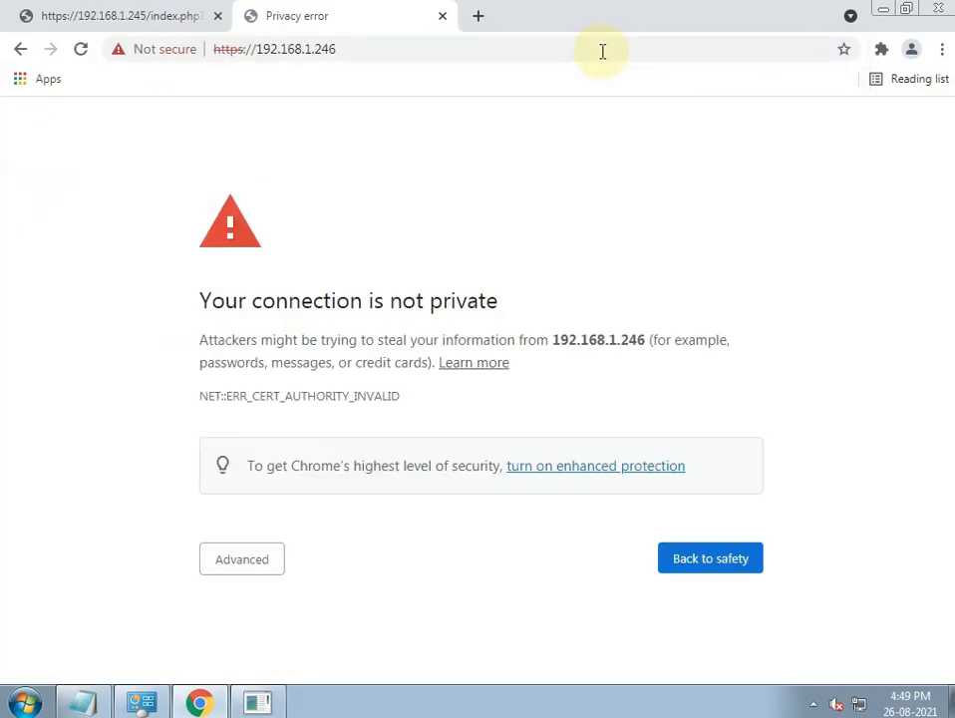
- Proceed past the certificate warning and enter the admin username on the gateway login
left_click(241, 560)
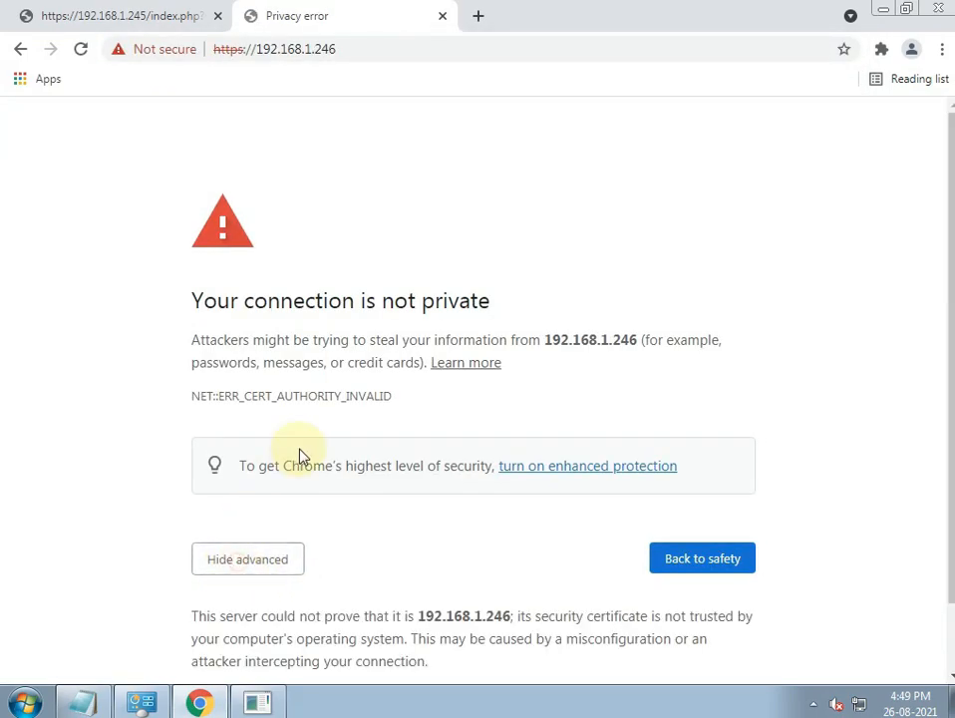
scroll(287, 599, "down", 1)
left_click(279, 630)
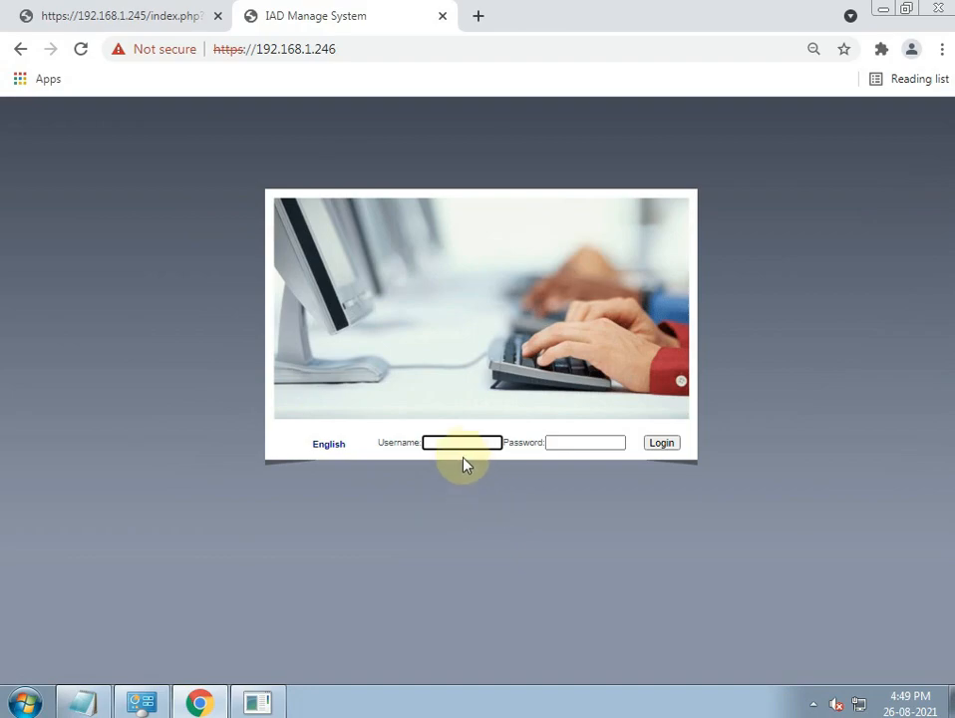
type("admin")
key("Tab")
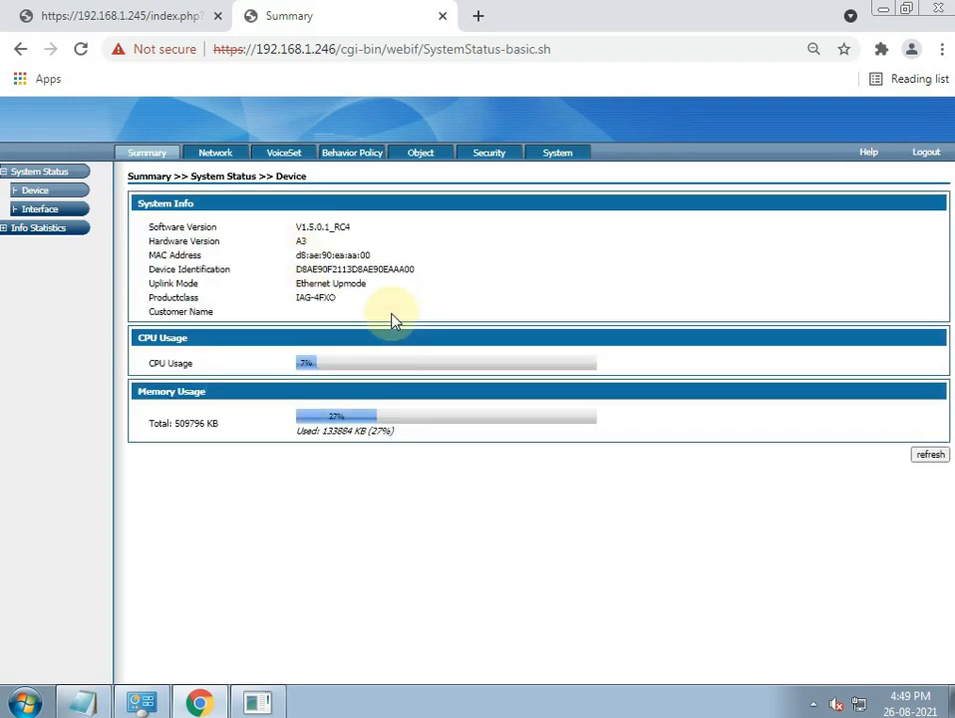
- Go to the gateway's VoiceSet Stat Report > Service Voice page
left_click(281, 154)
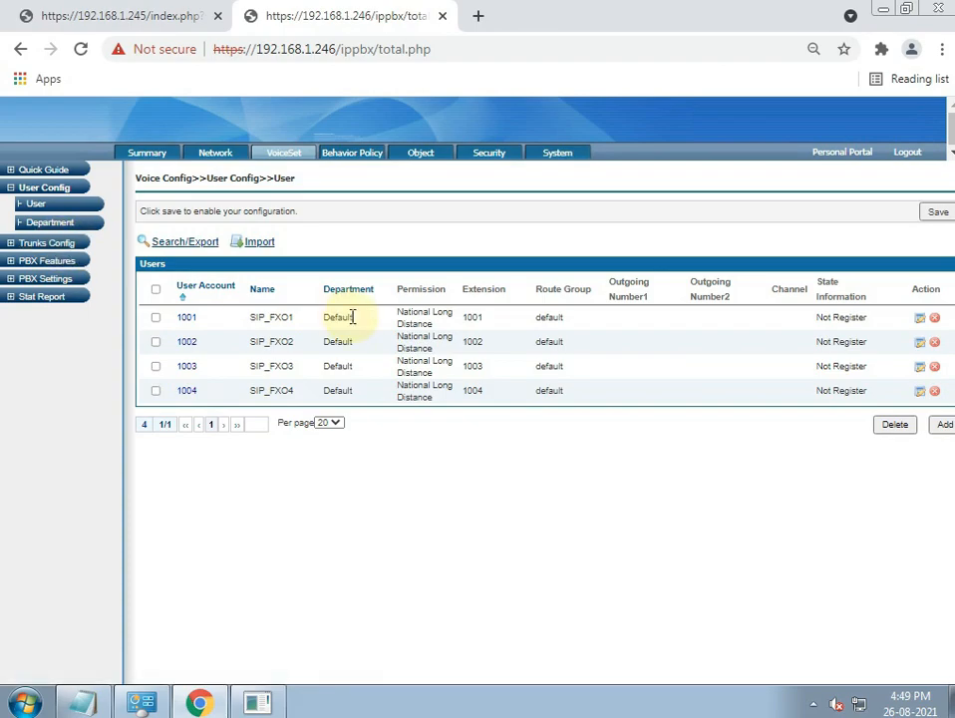
left_click(558, 339)
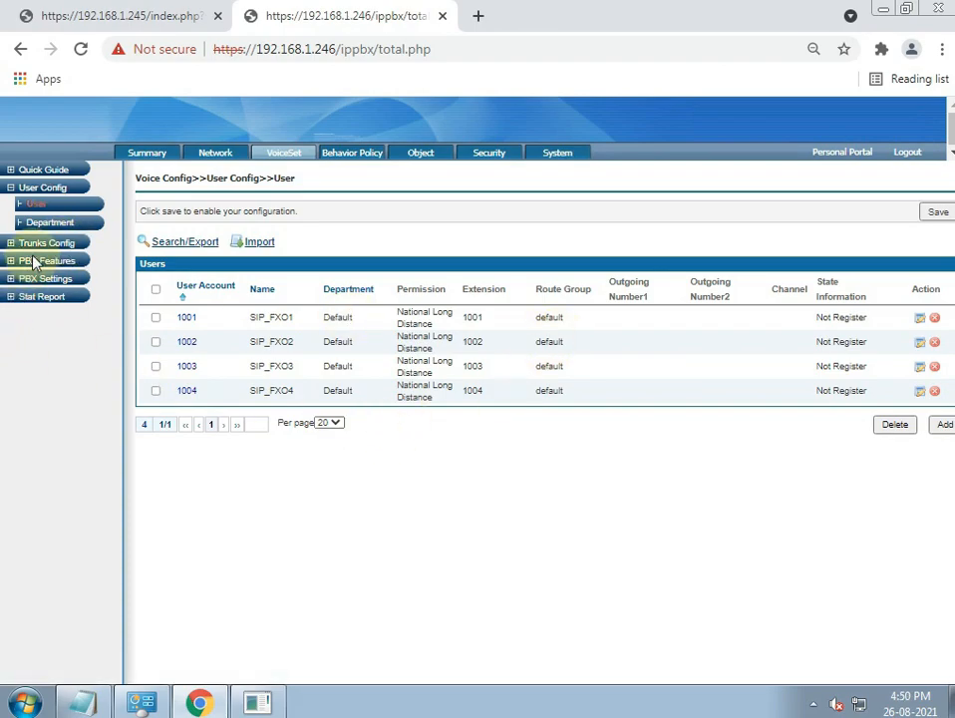
left_click(28, 298)
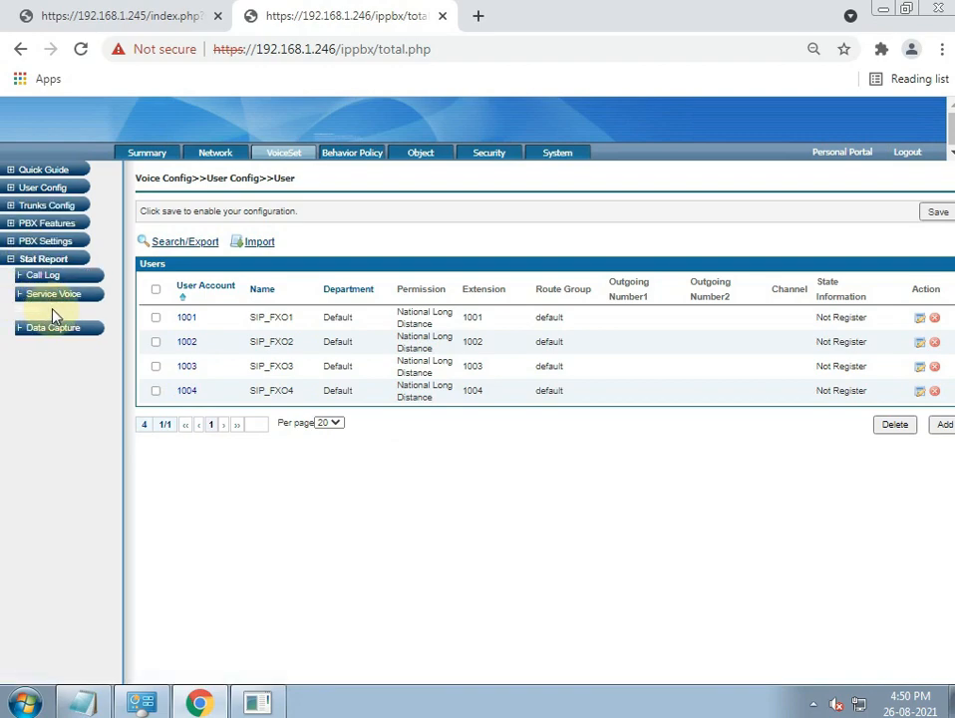
left_click(60, 301)
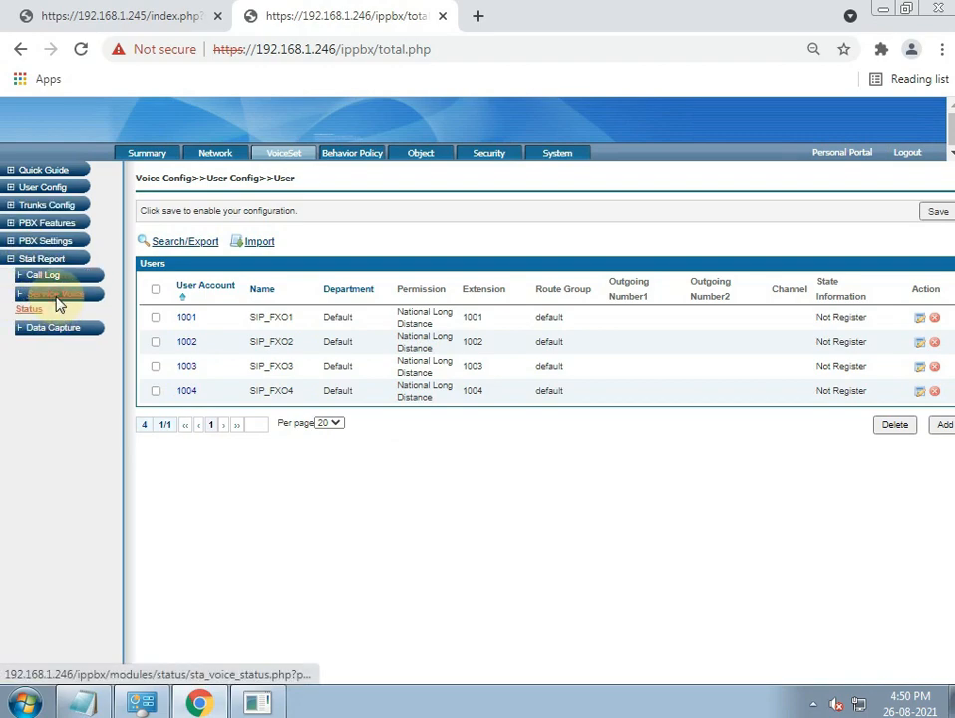
- Run the 'sip show users' report listing 1001–1004 and sip_trunk, then return to IPPBX
left_click(195, 230)
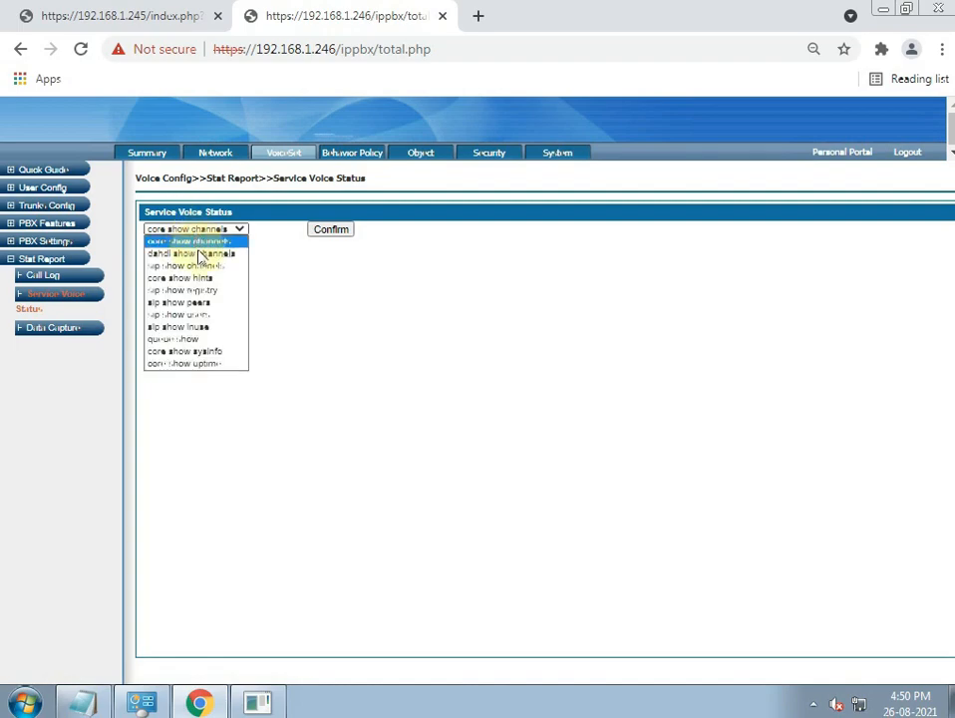
left_click(227, 315)
left_click(329, 230)
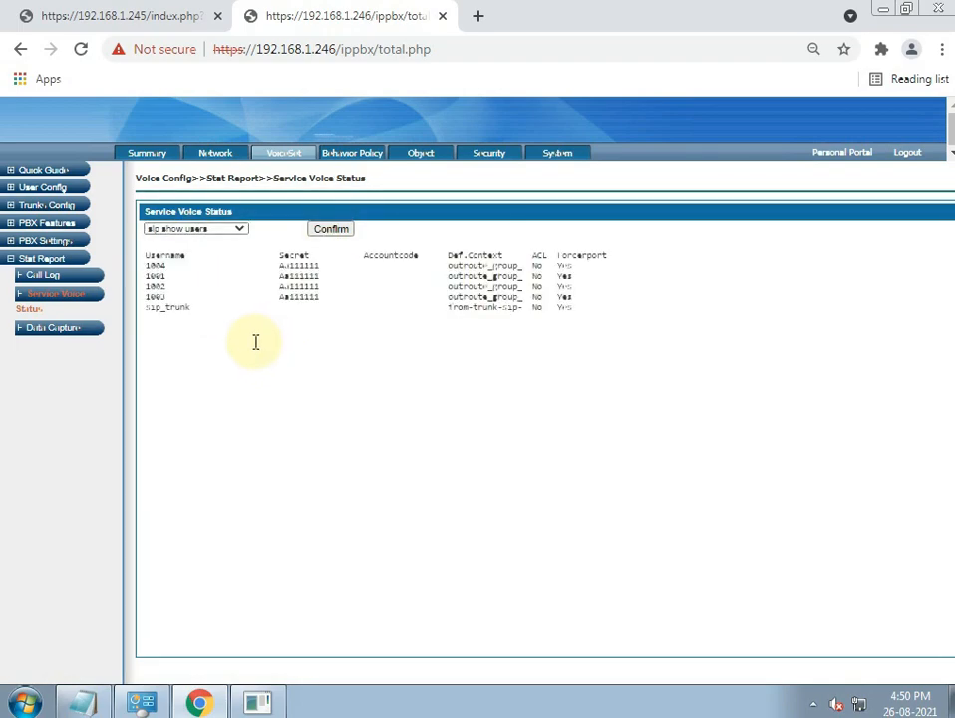
left_click(164, 278)
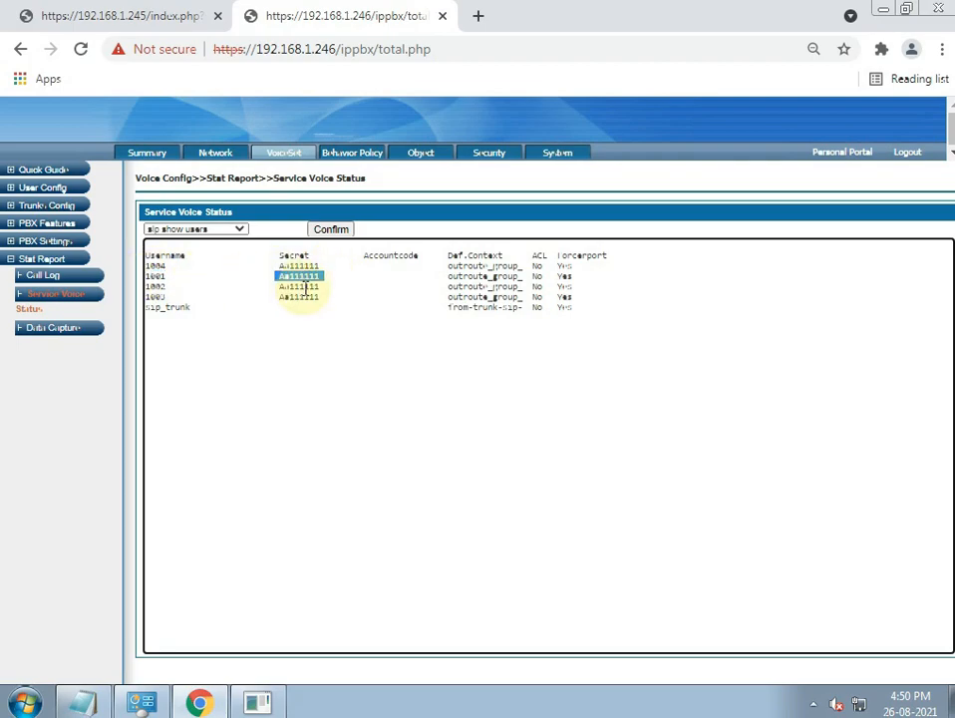
left_click(100, 17)
scroll(376, 436, "up", 3)
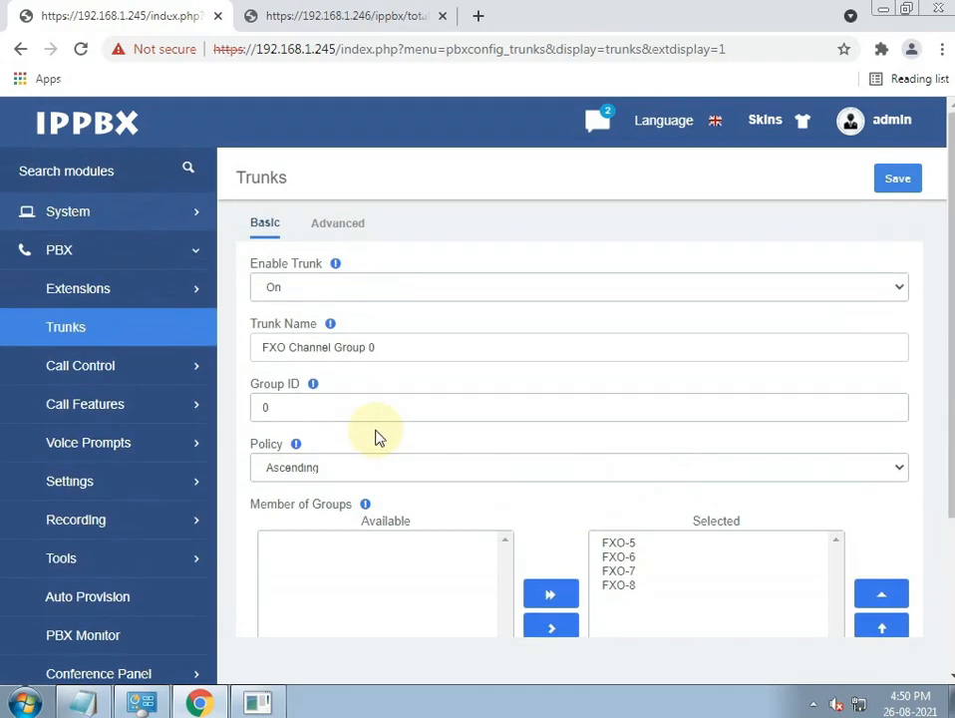
- Back in the trunk list, open trunk FXO1 for editing
left_click(66, 333)
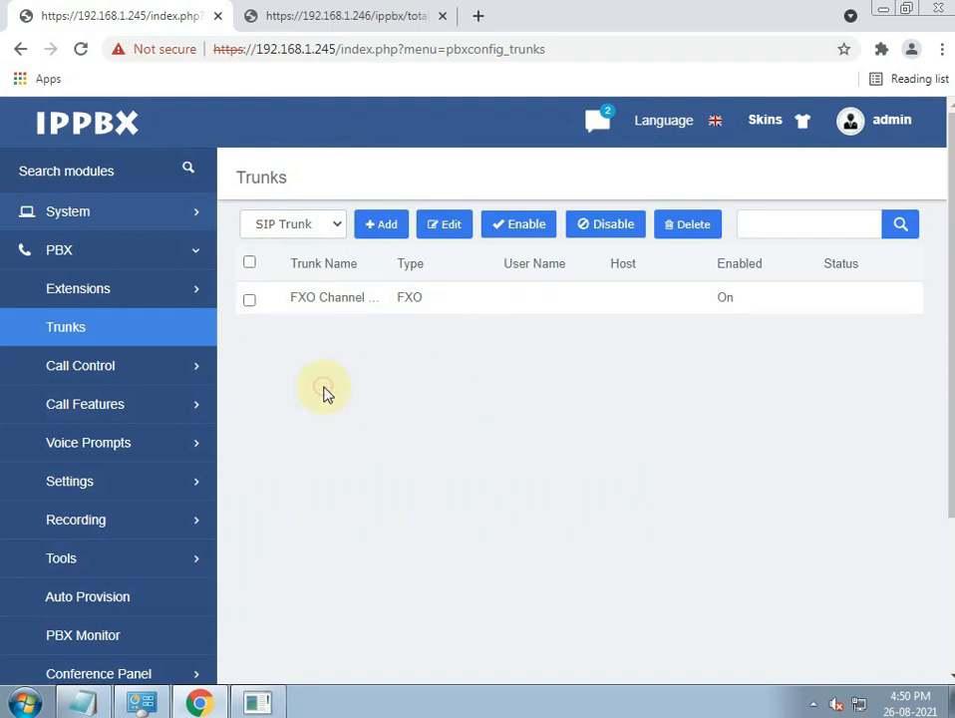
left_click(367, 235)
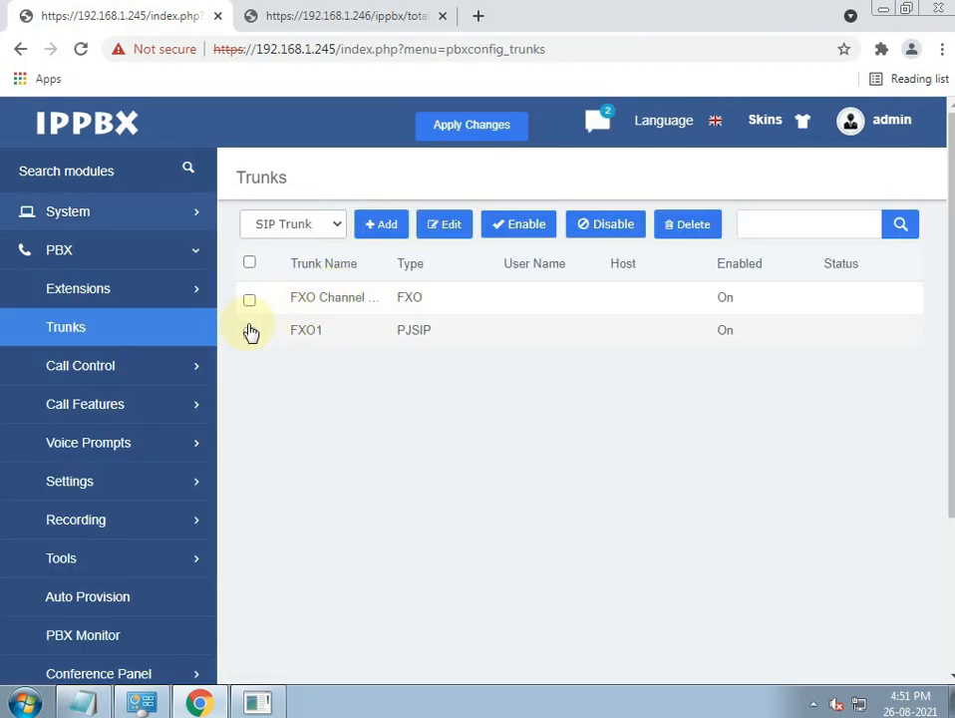
left_click(251, 334)
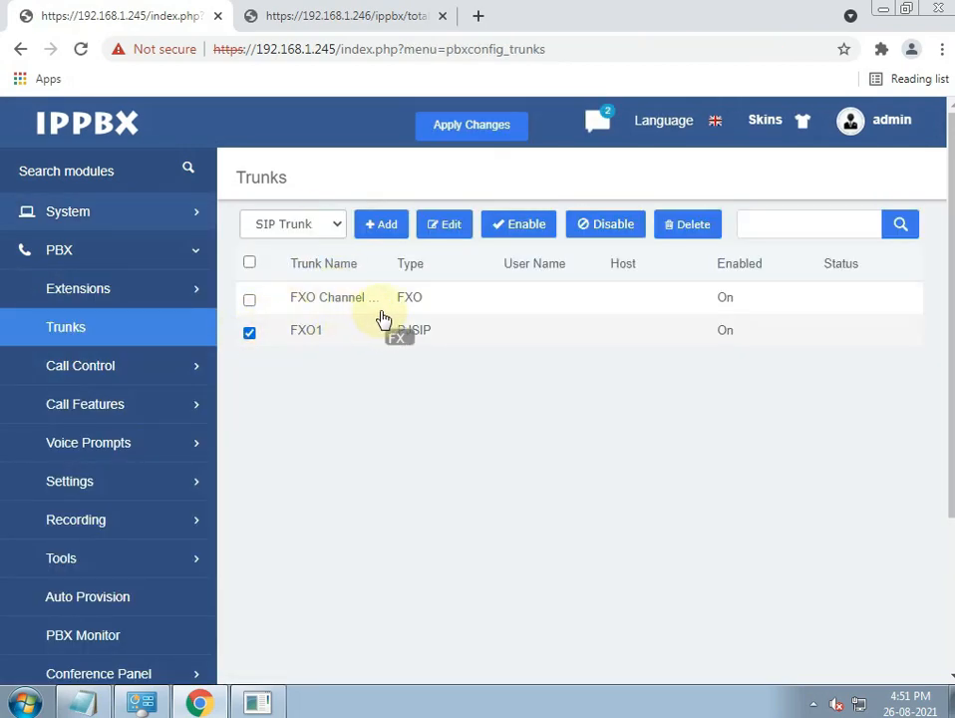
double_click(299, 338)
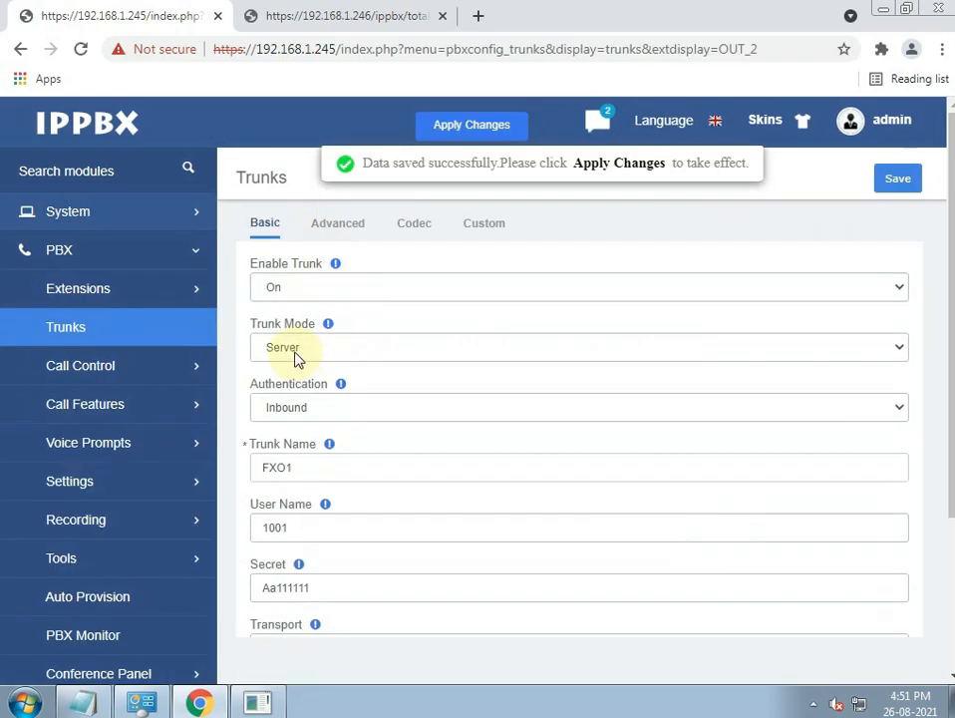
- Set FXO1 to Client mode with host 192.168.1.246 and port 5060
left_click(295, 349)
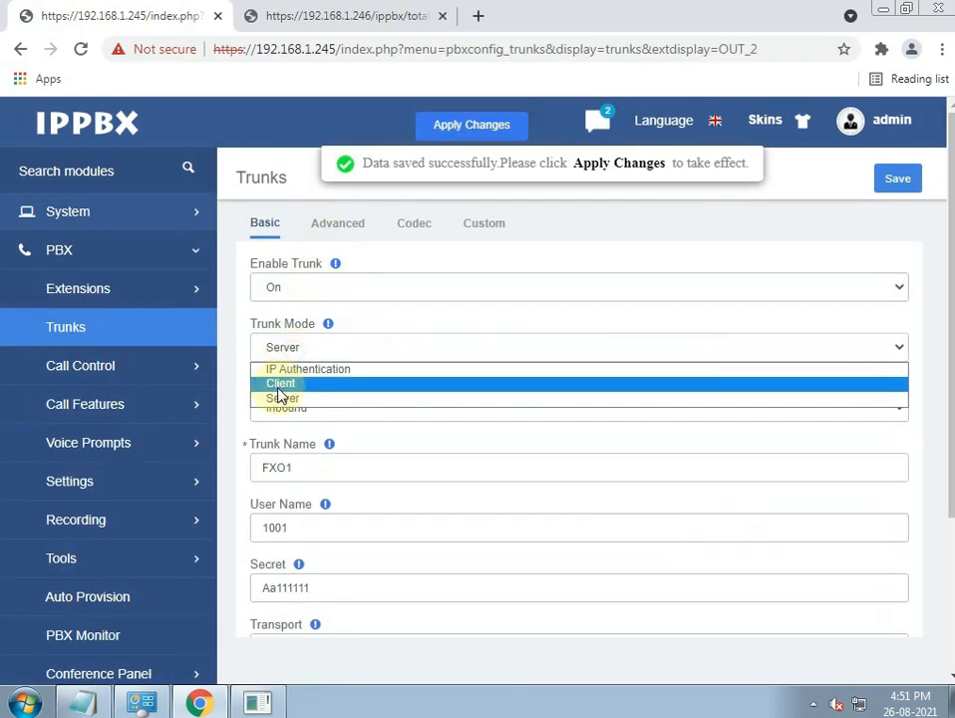
left_click(279, 385)
left_click(271, 525)
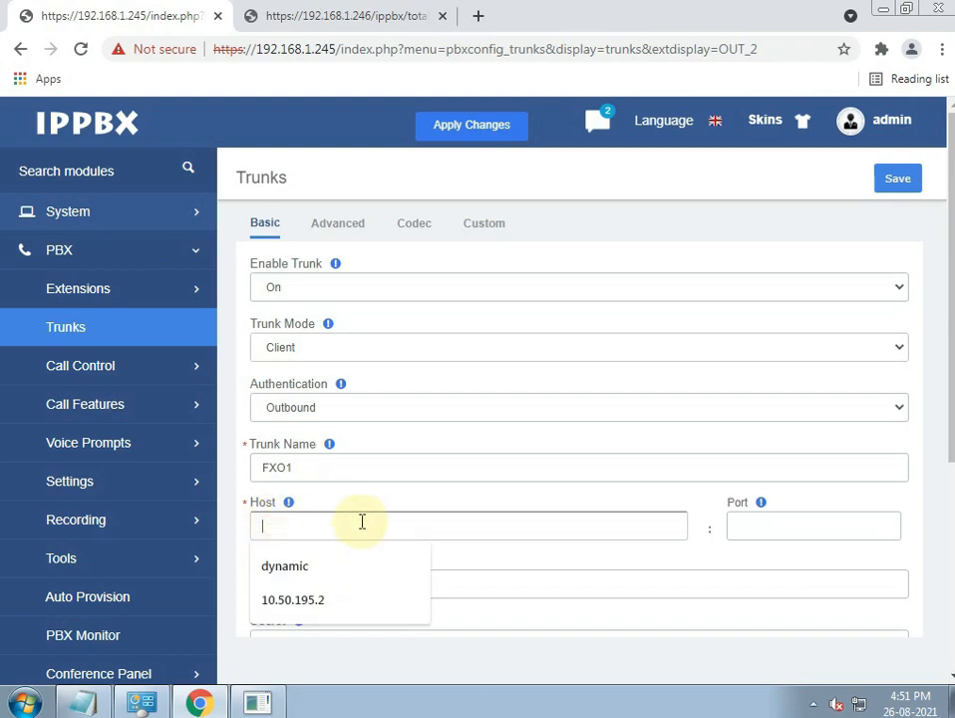
type("192.1")
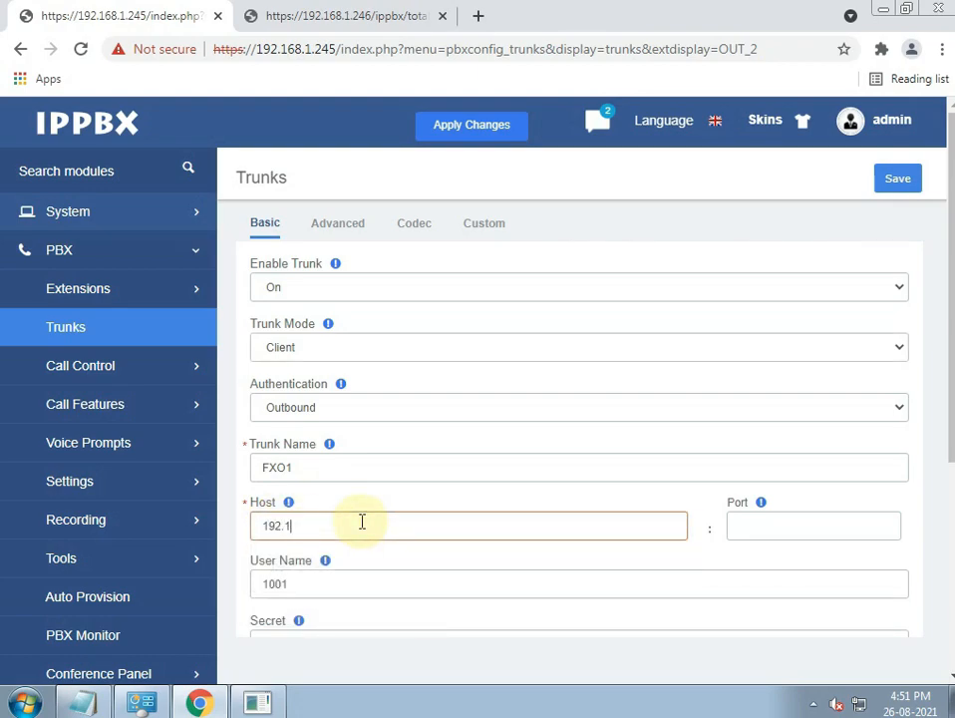
type("68.1.246")
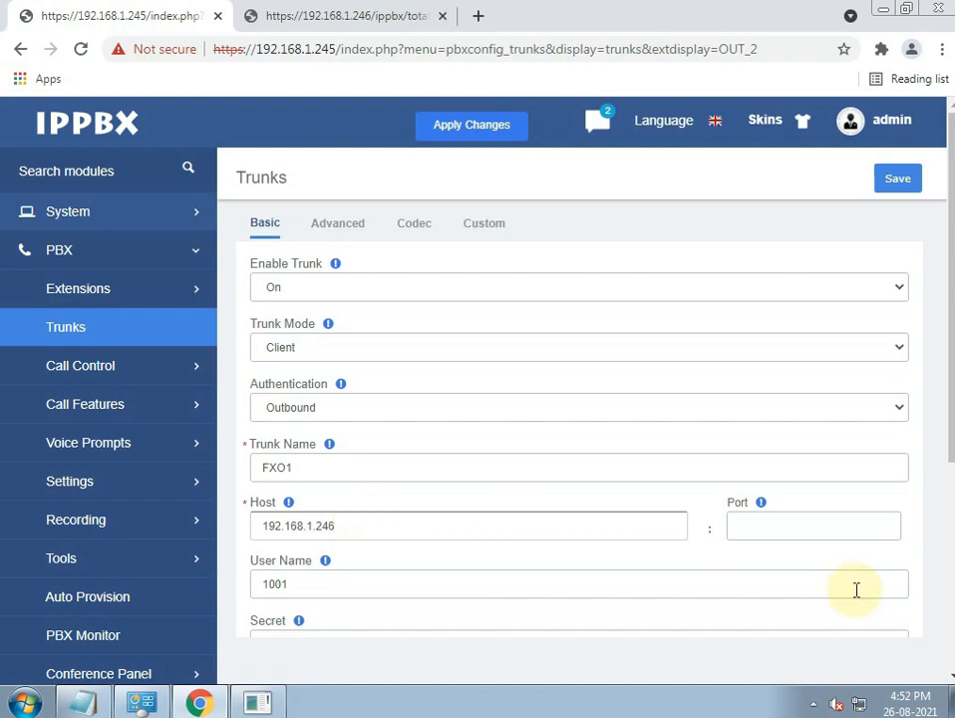
left_click(753, 526)
type("5060")
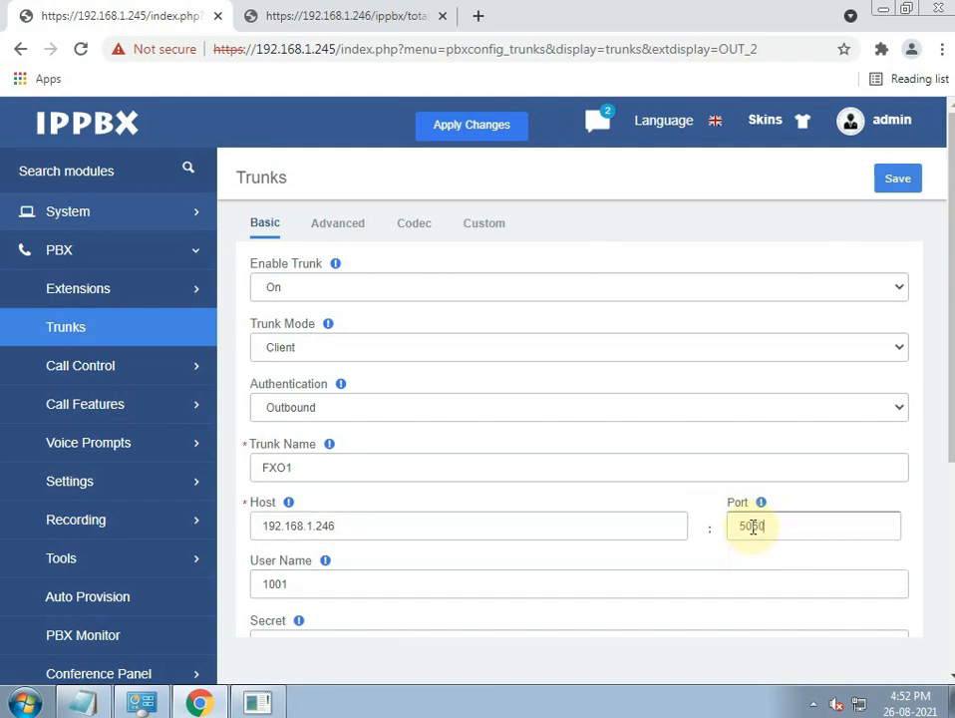
- Save and apply the FXO1 trunk, then go to the gateway's admin page
left_click(895, 179)
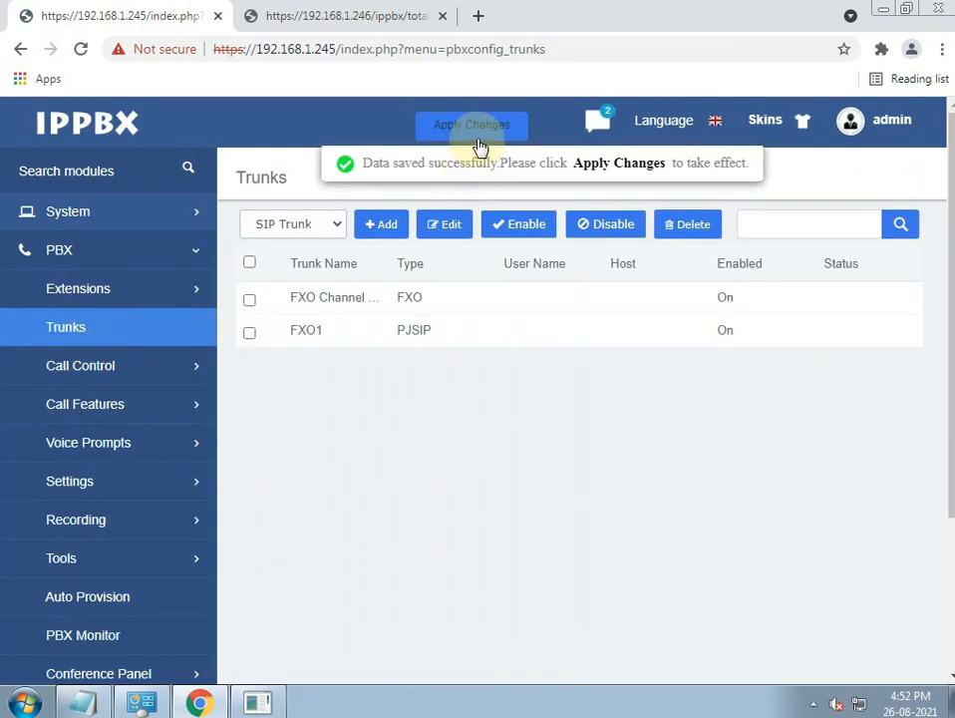
left_click(474, 126)
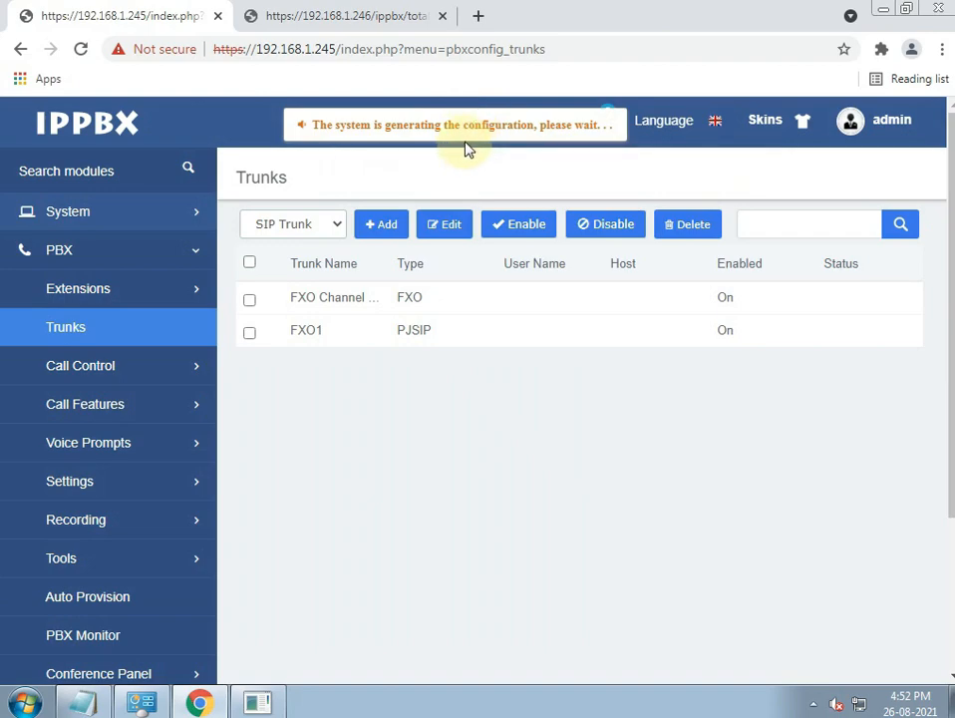
left_click(307, 20)
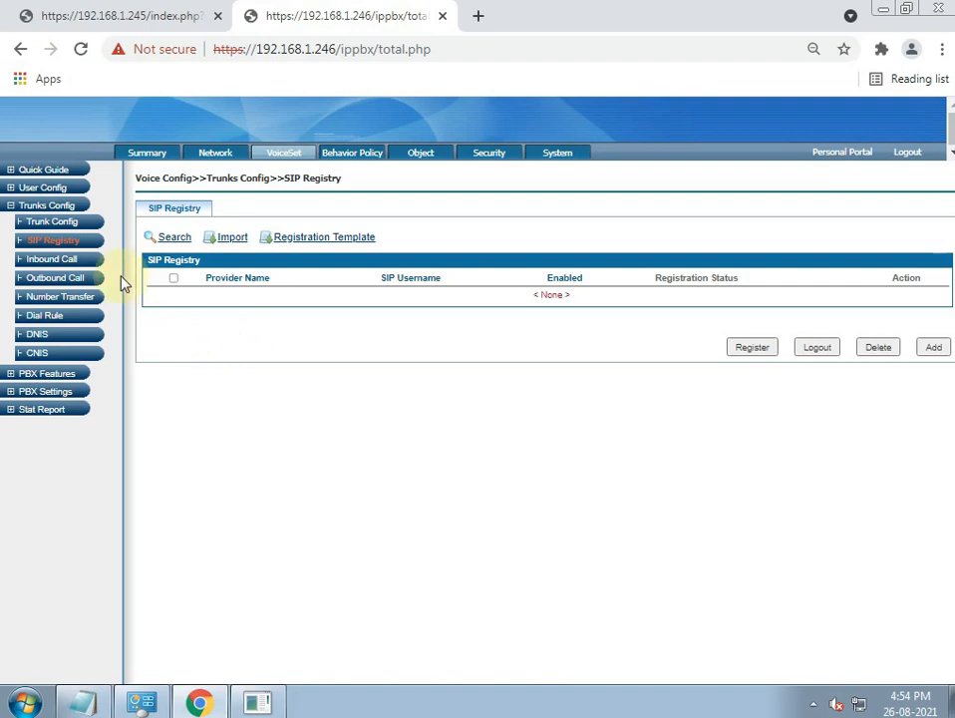
- Change the gateway's sip_trunk port from 64888 to 5060 and reload
left_click(52, 222)
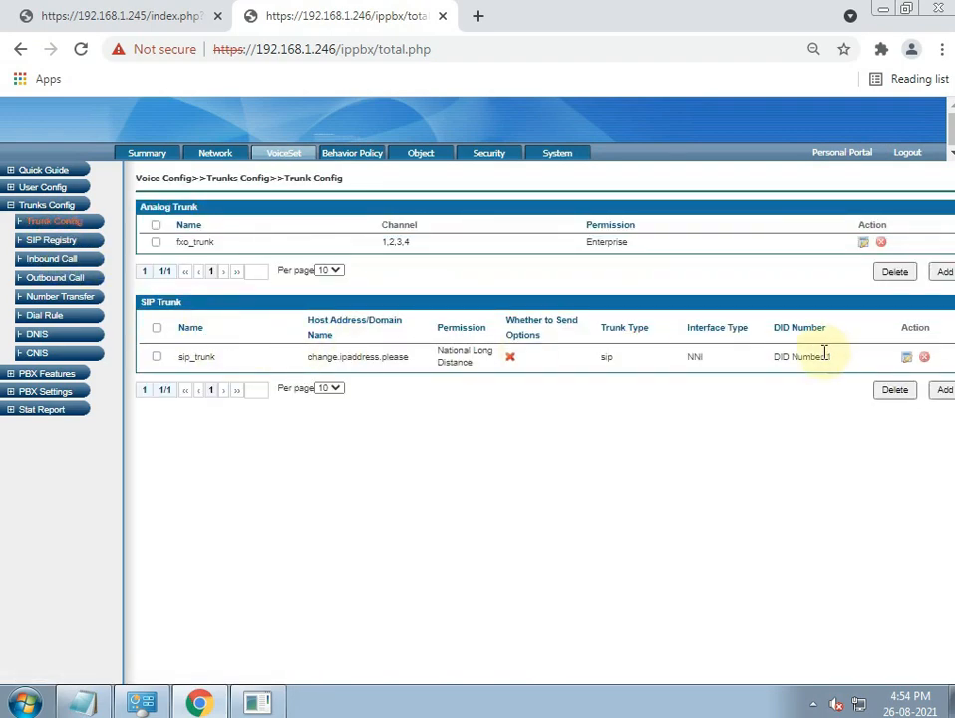
left_click(904, 363)
double_click(519, 380)
type("5060")
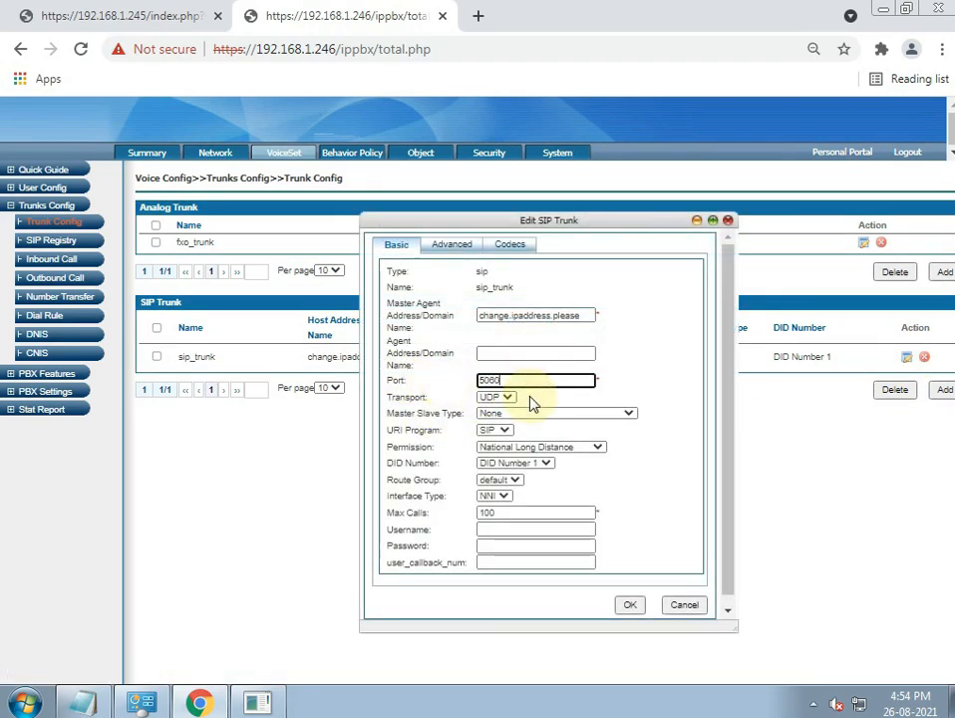
left_click(630, 605)
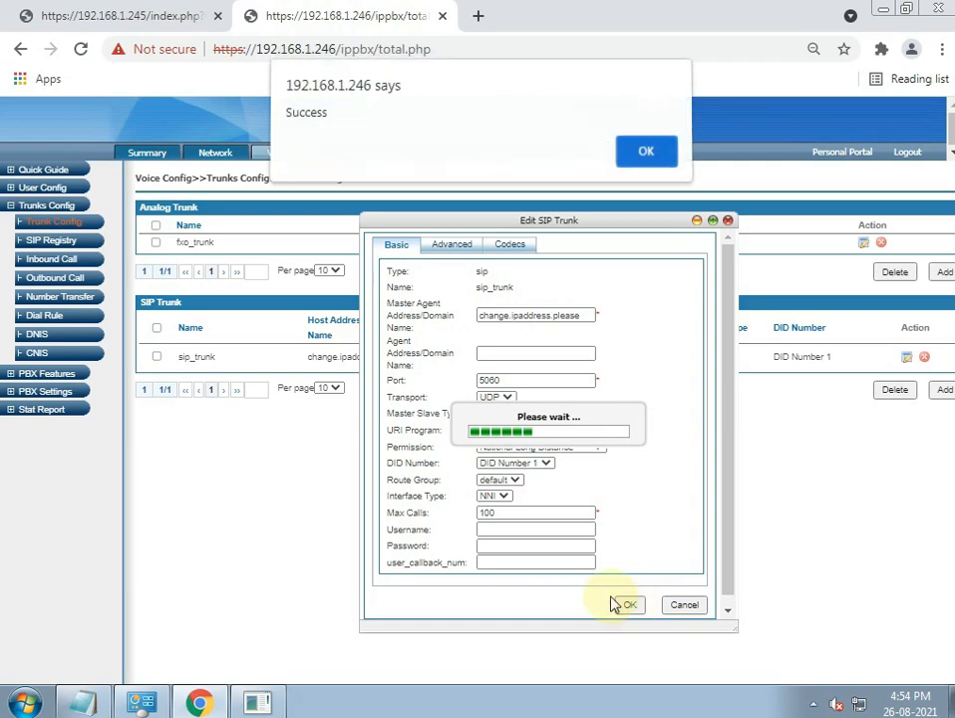
left_click(643, 155)
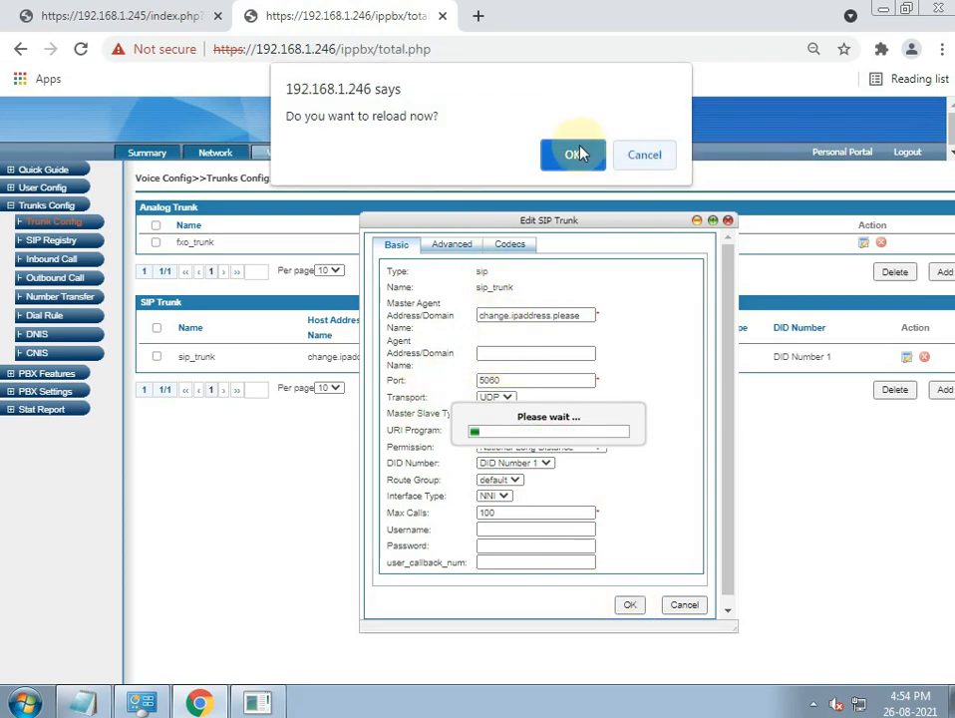
left_click(569, 155)
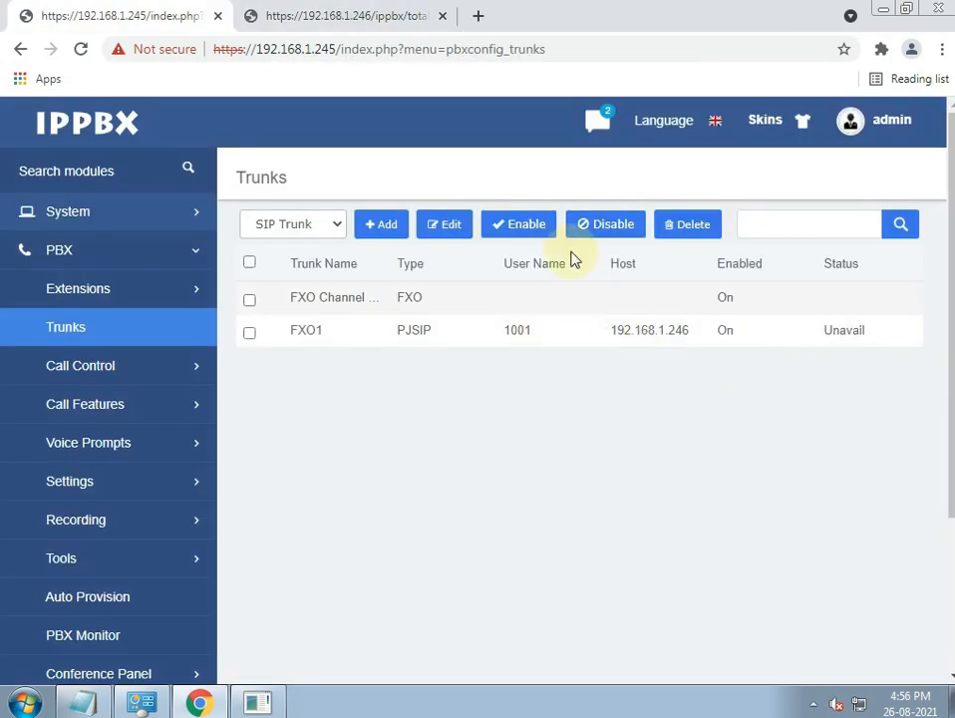
- Set the VoIP Config SIP UDP port from 64888 to 5060 and apply it
left_click(388, 17)
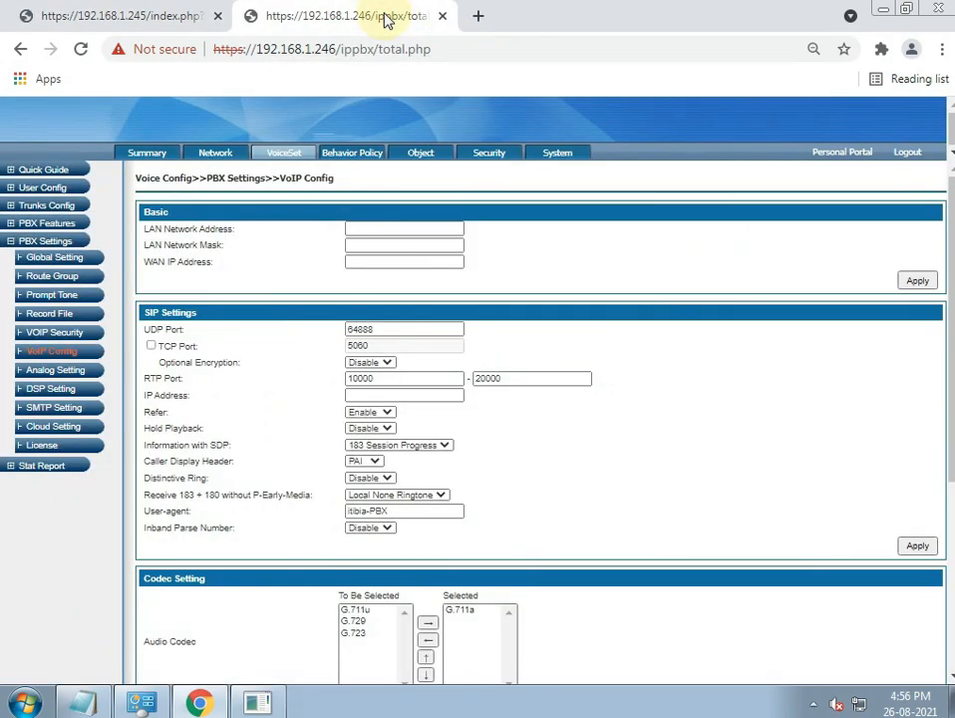
left_click(56, 353)
double_click(397, 329)
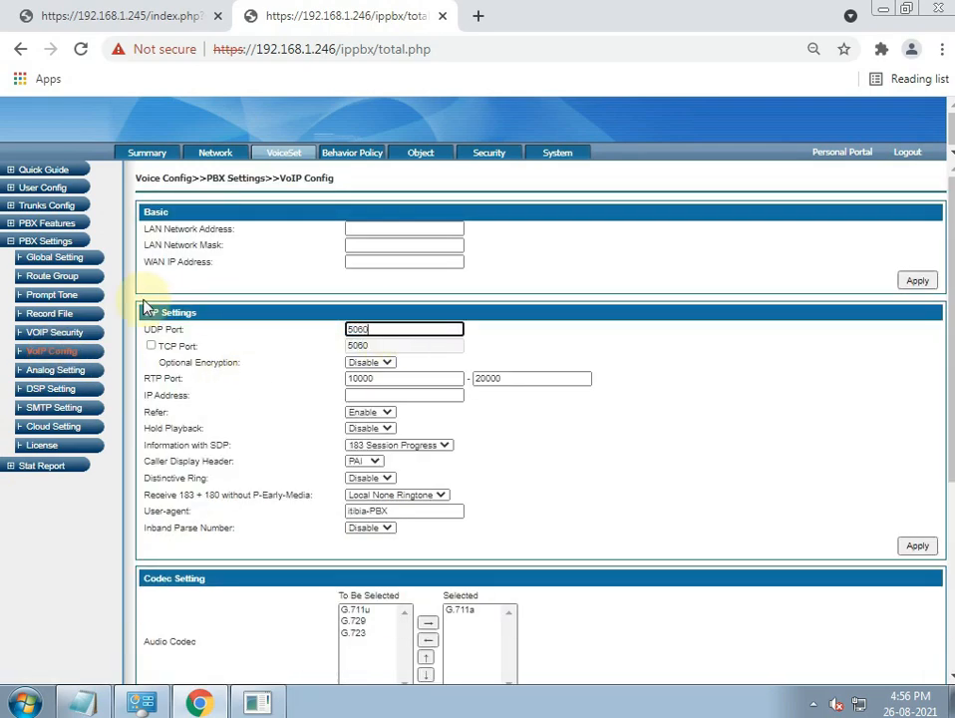
left_click(915, 546)
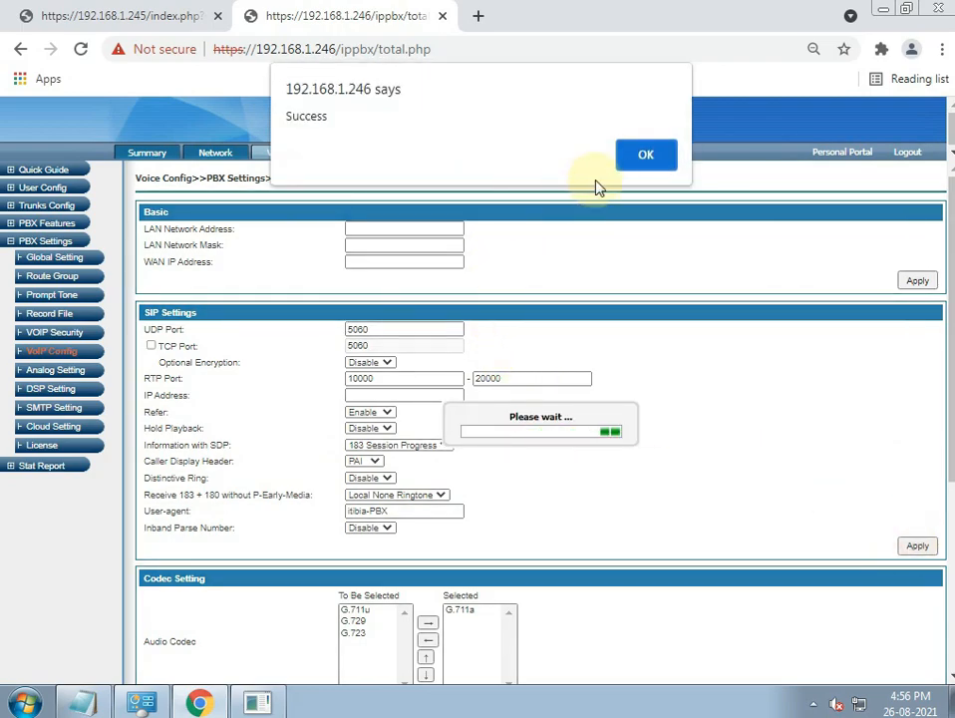
left_click(634, 160)
left_click(599, 160)
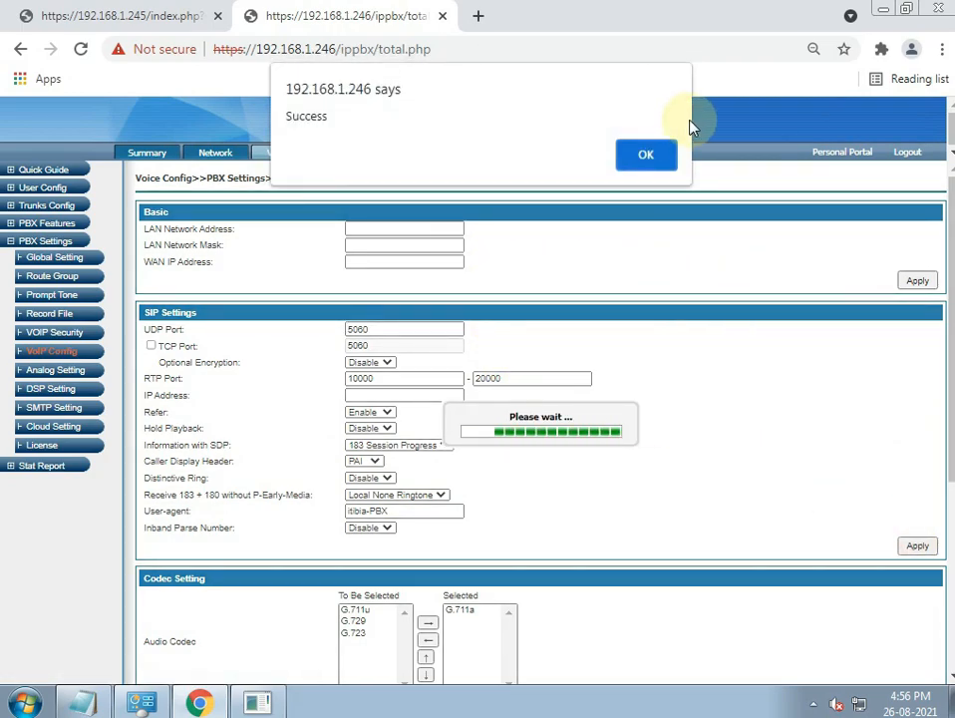
left_click(636, 154)
- Return to IPPBX and refresh the trunk list to check FXO1's status
left_click(26, 18)
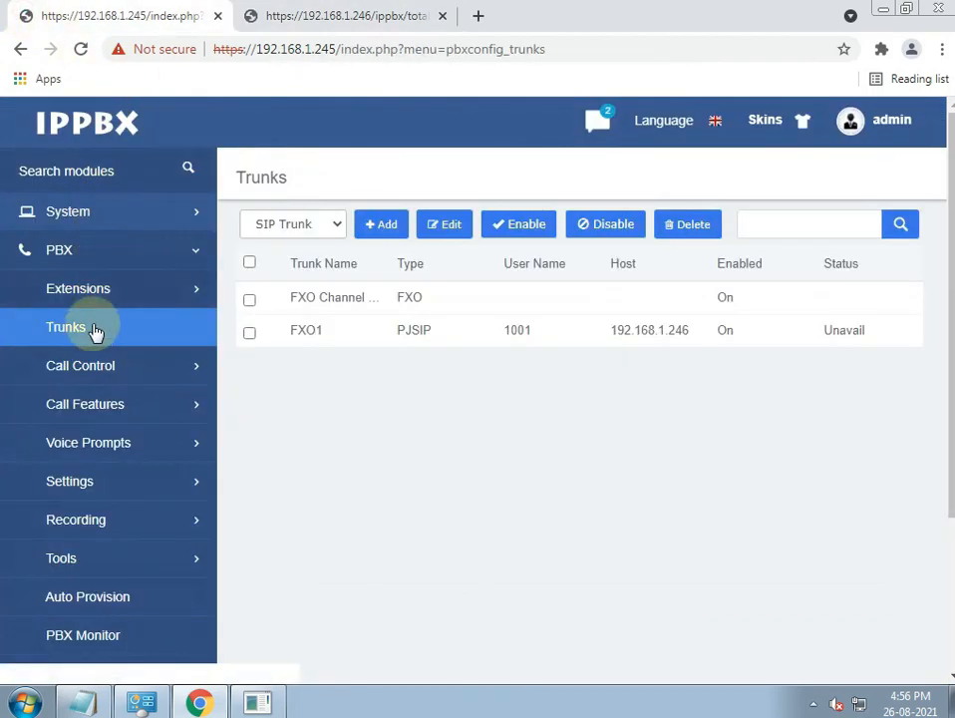
left_click(77, 328)
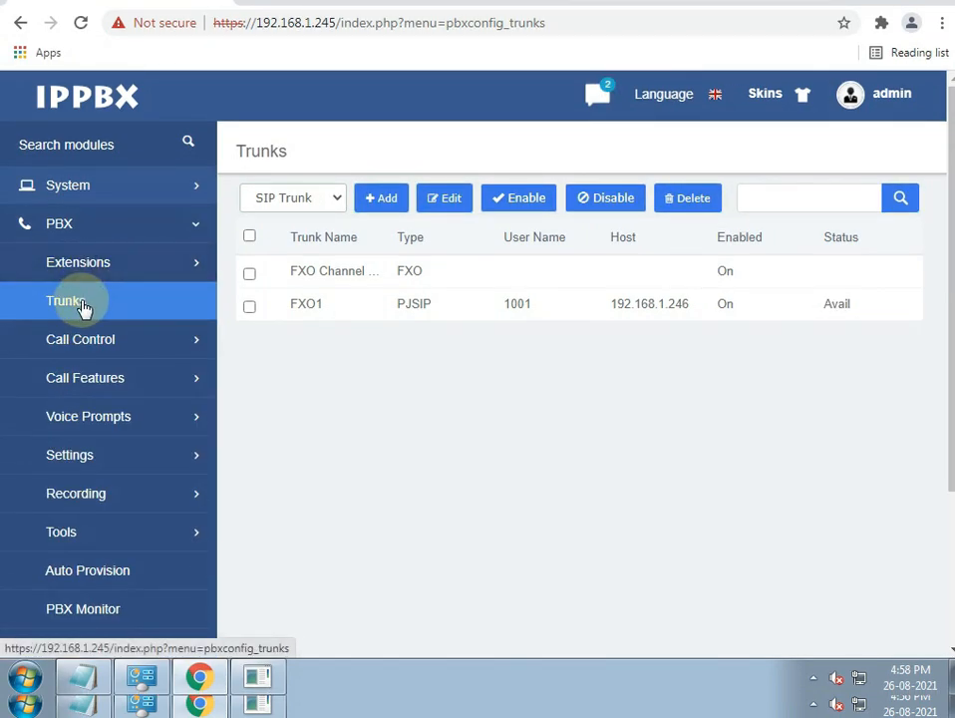
left_click(83, 337)
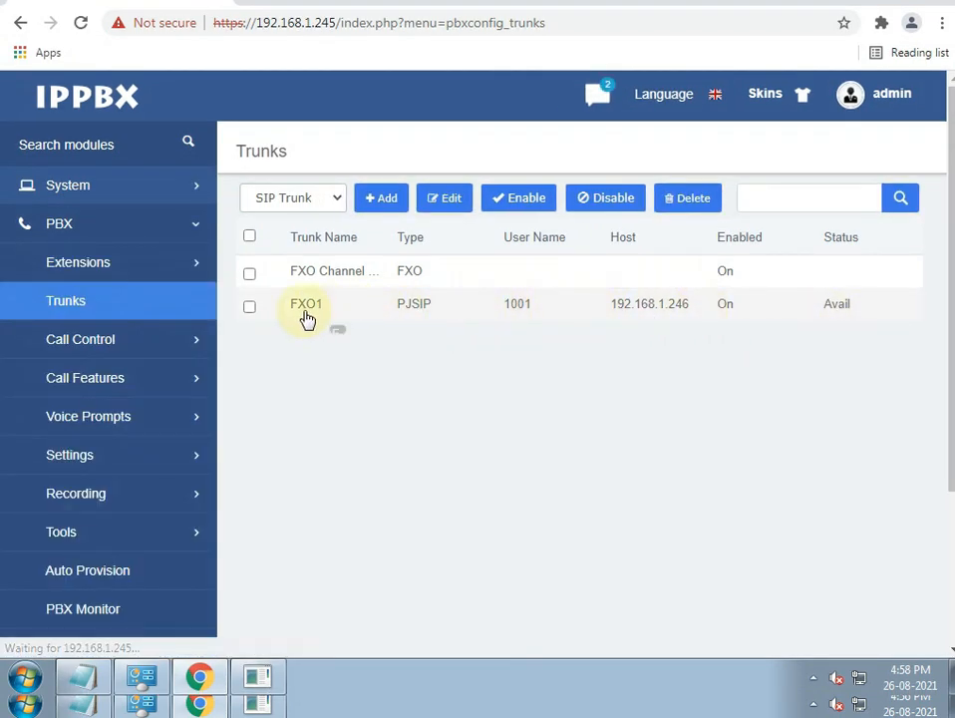
left_click(79, 340)
scroll(249, 406, "down", 2)
- Open the default outbound route for editing
left_click(96, 236)
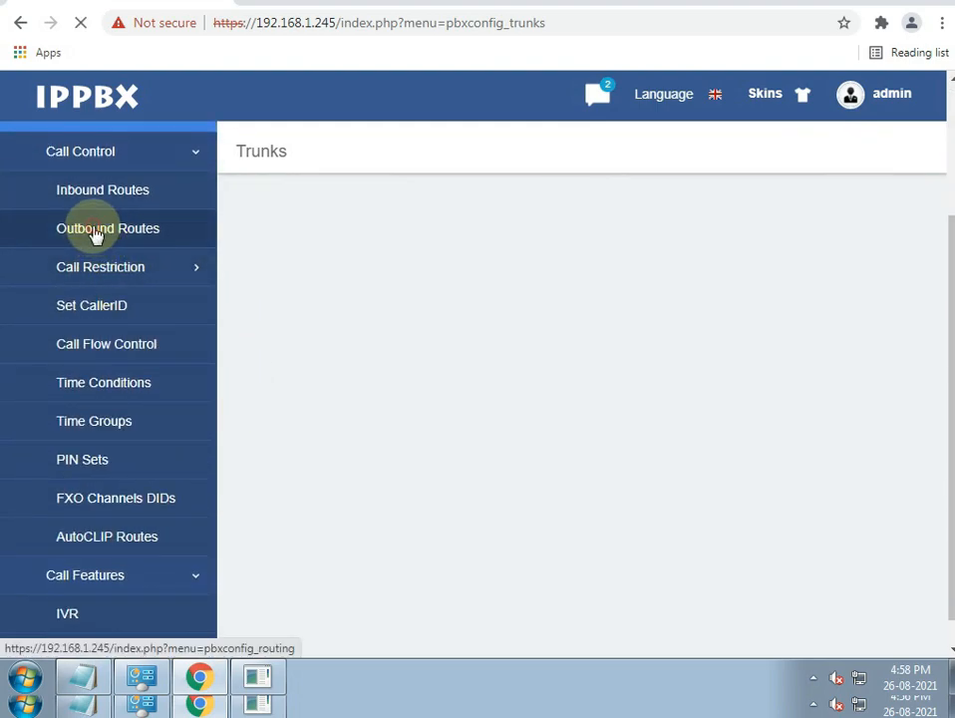
left_click(248, 276)
left_click(324, 203)
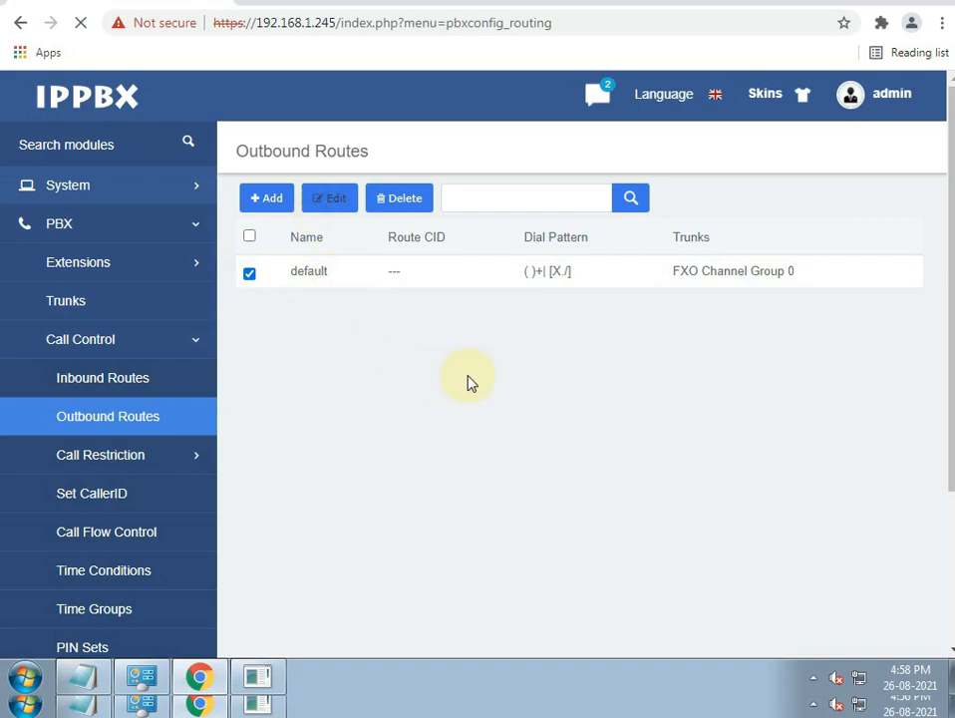
scroll(603, 377, "down", 3)
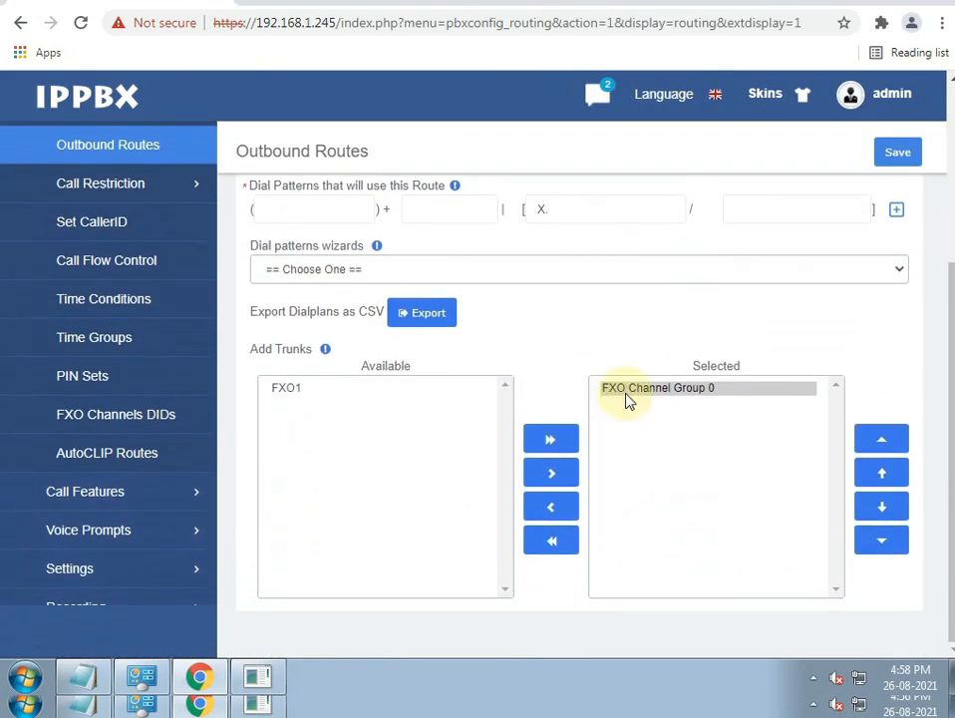
- Replace FXO Channel Group 0 with FXO1 in the route's trunks, then save and apply
left_click(628, 399)
left_click(276, 394)
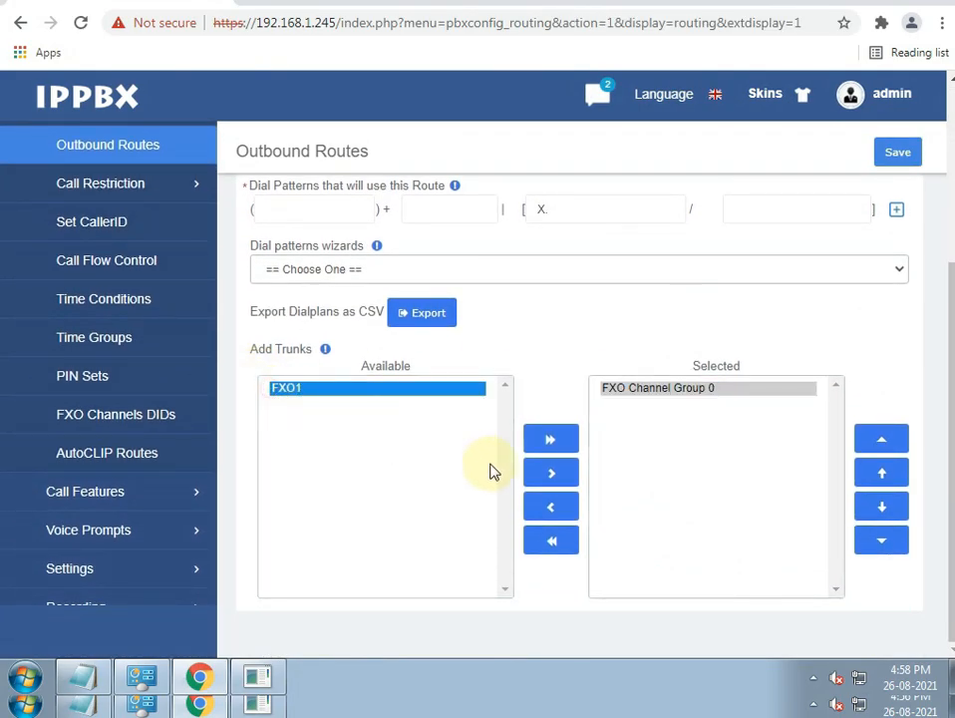
left_click(553, 511)
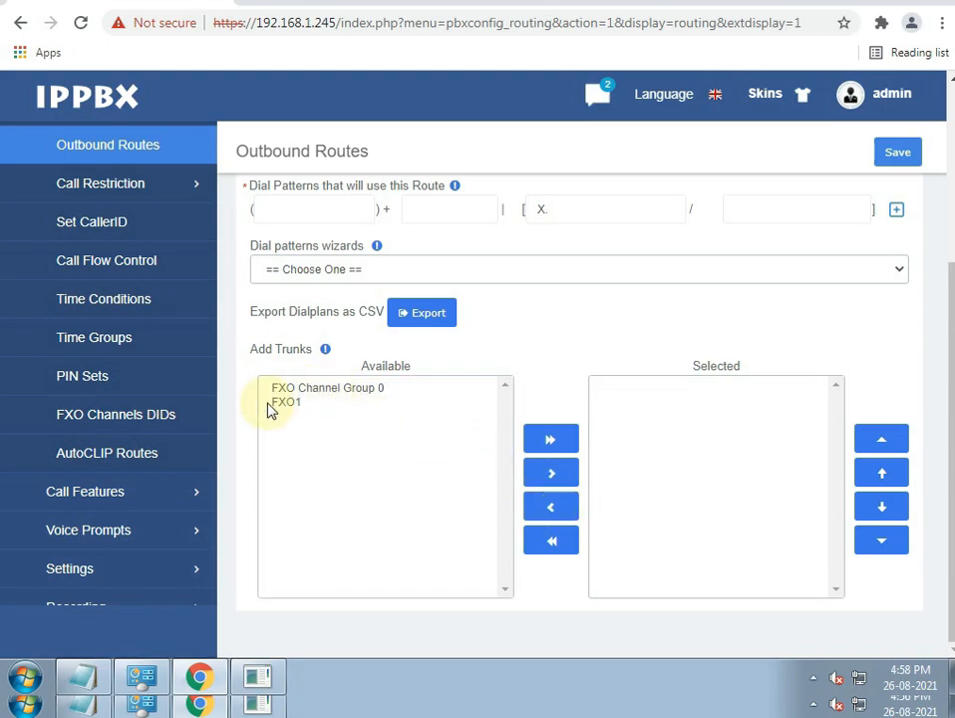
left_click(282, 403)
left_click(556, 473)
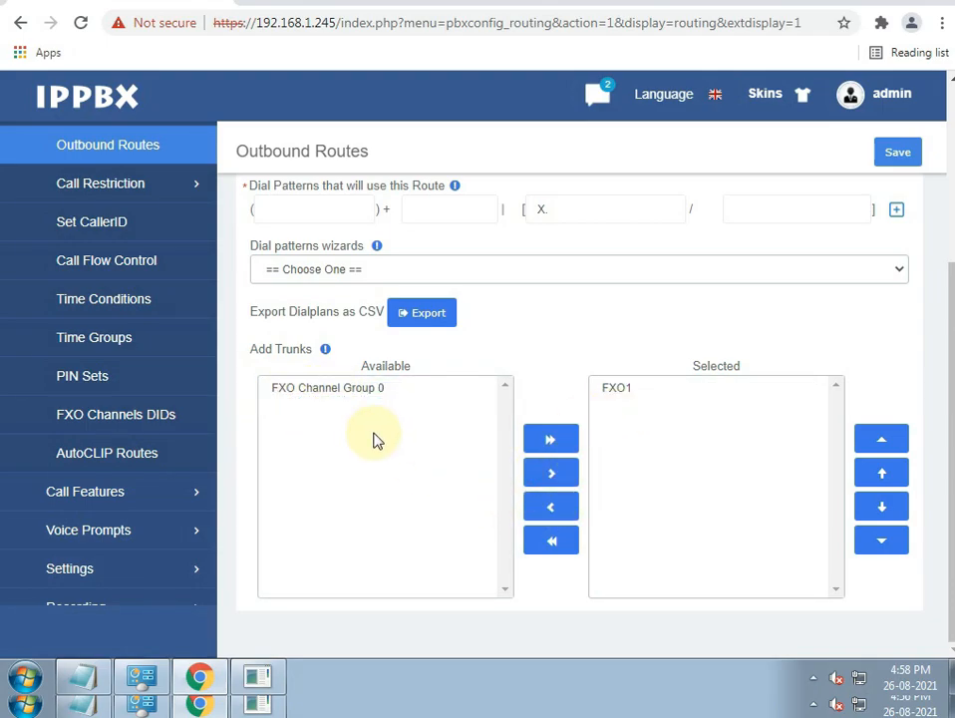
scroll(391, 439, "up", 2)
scroll(394, 397, "up", 1)
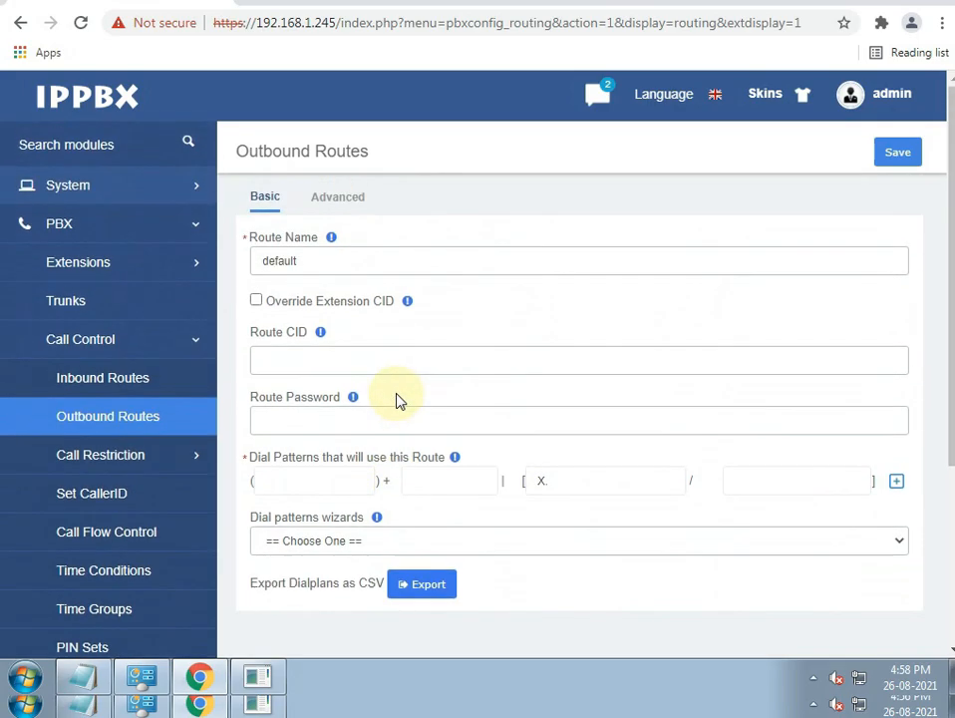
left_click(890, 159)
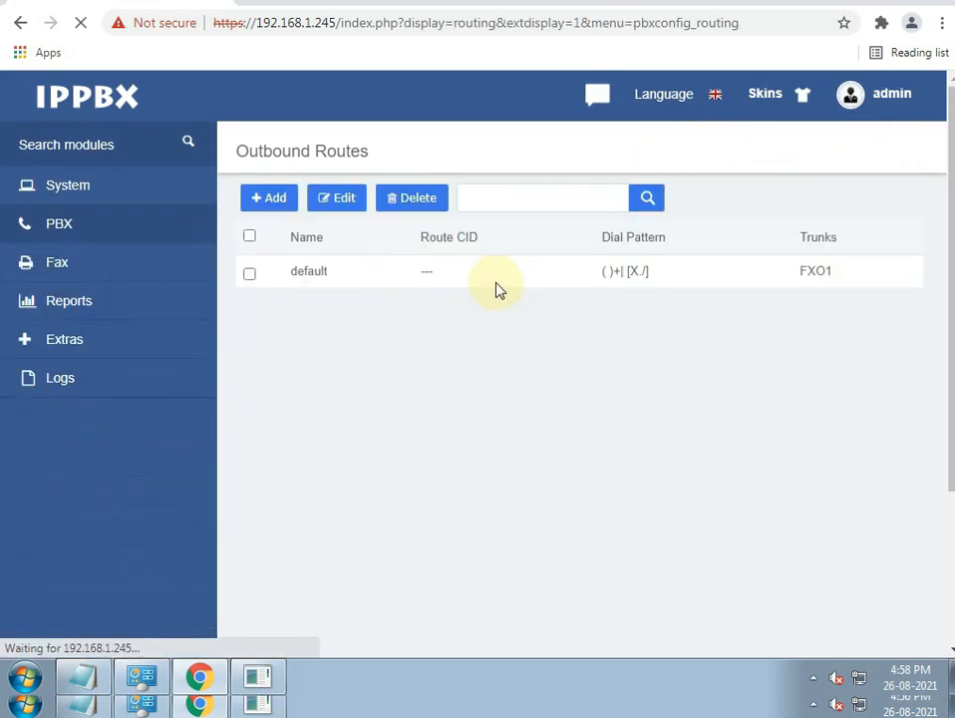
left_click(475, 102)
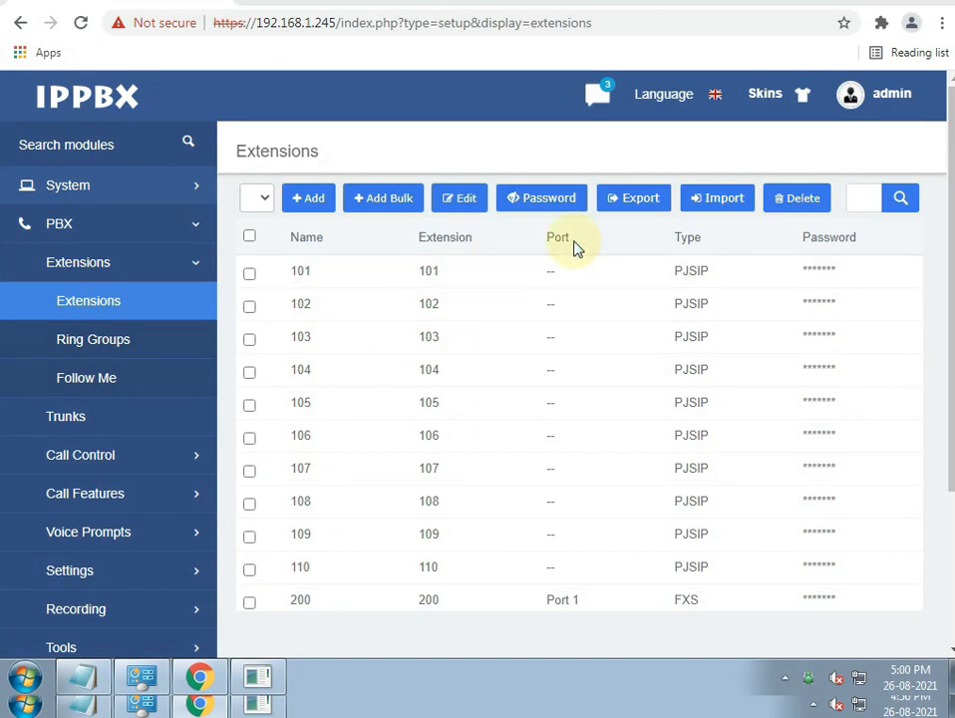
- Open the properties of X-Lite's 102 SIP account
left_click(816, 686)
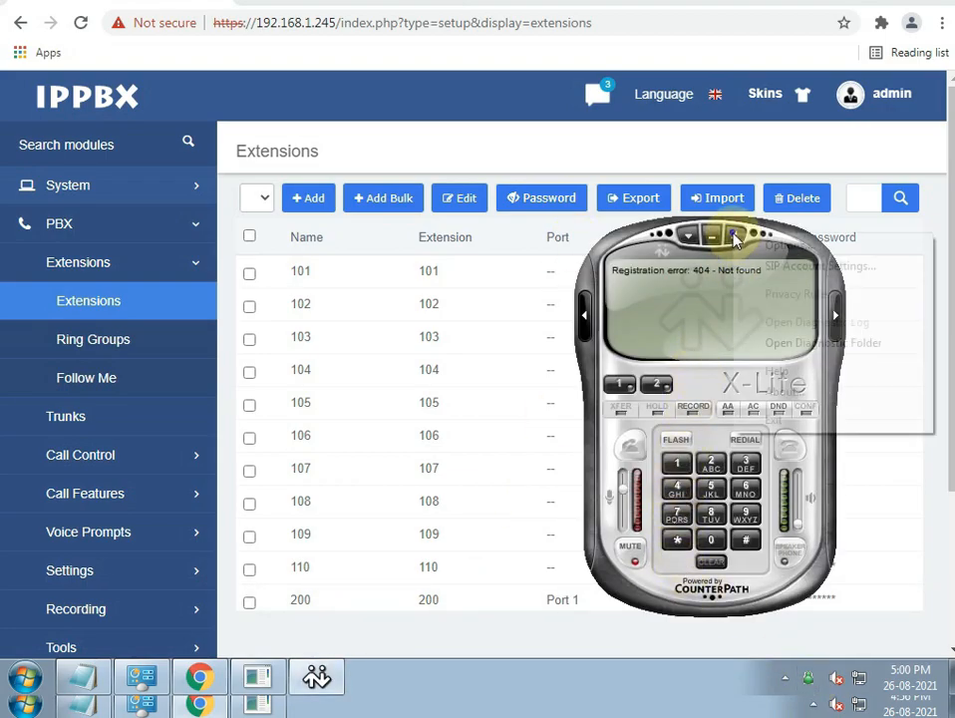
left_click(733, 236)
left_click(820, 267)
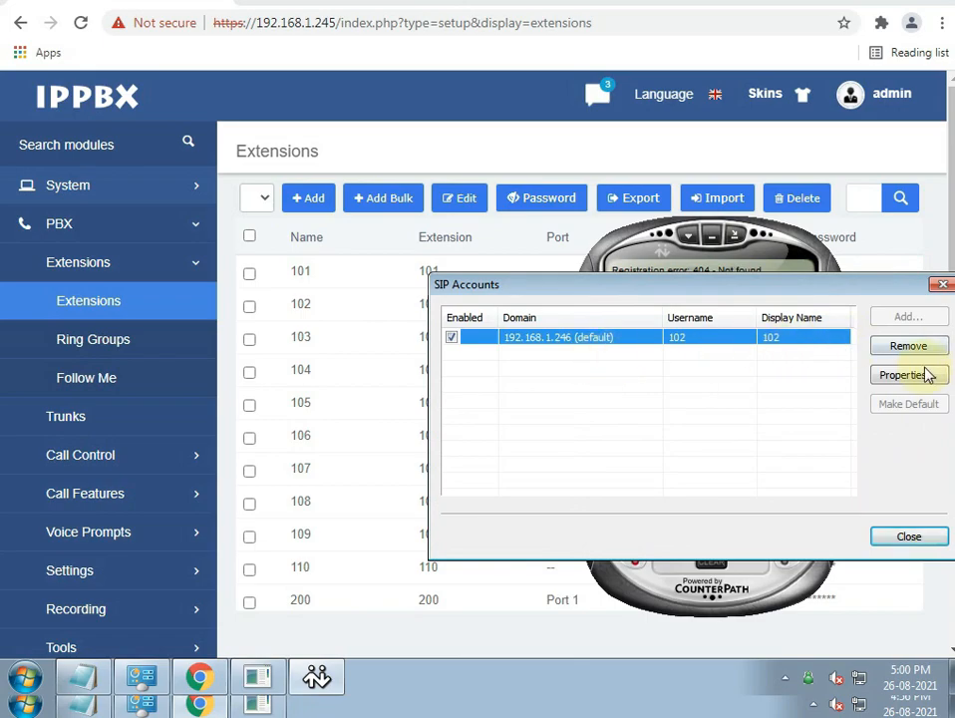
left_click_drag(665, 289, 516, 246)
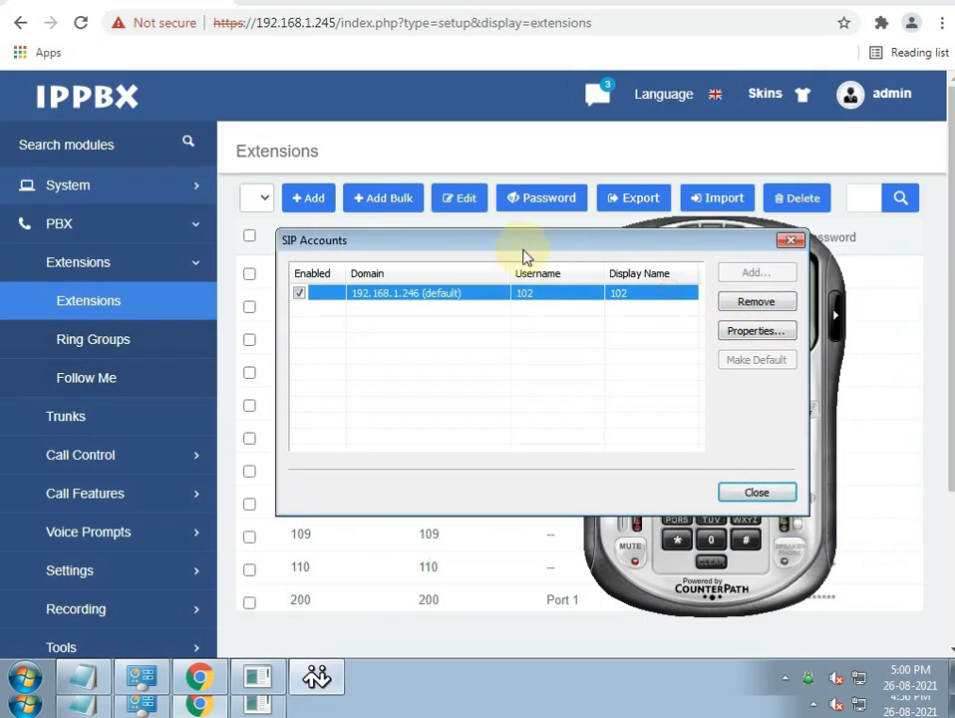
left_click(748, 330)
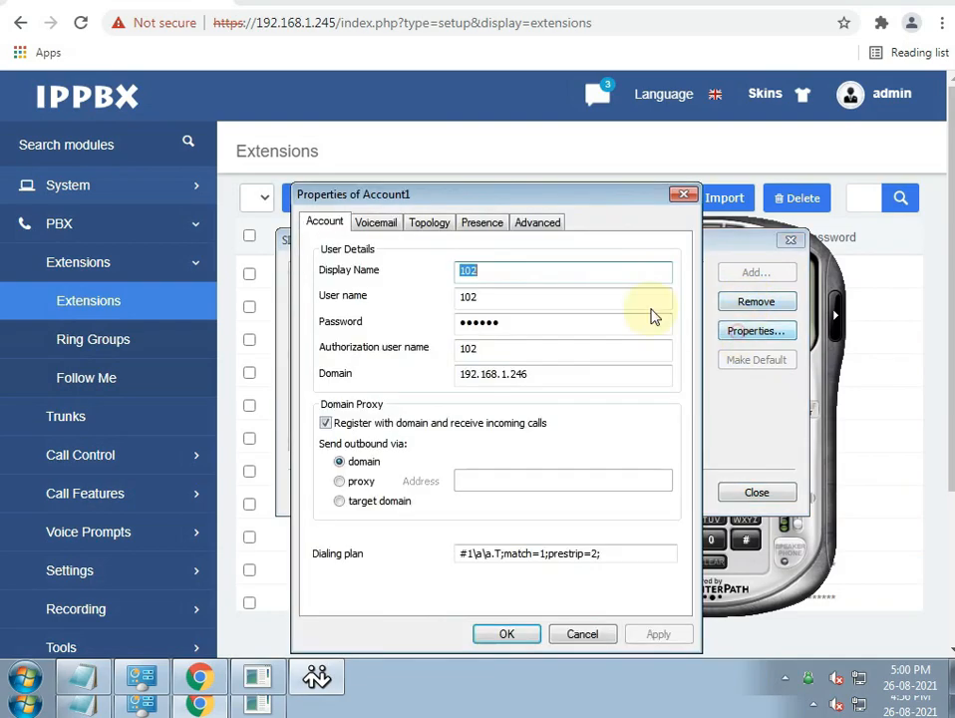
- Set display name and authorization user to 101, enter the account password, and adjust the domain
type("101")
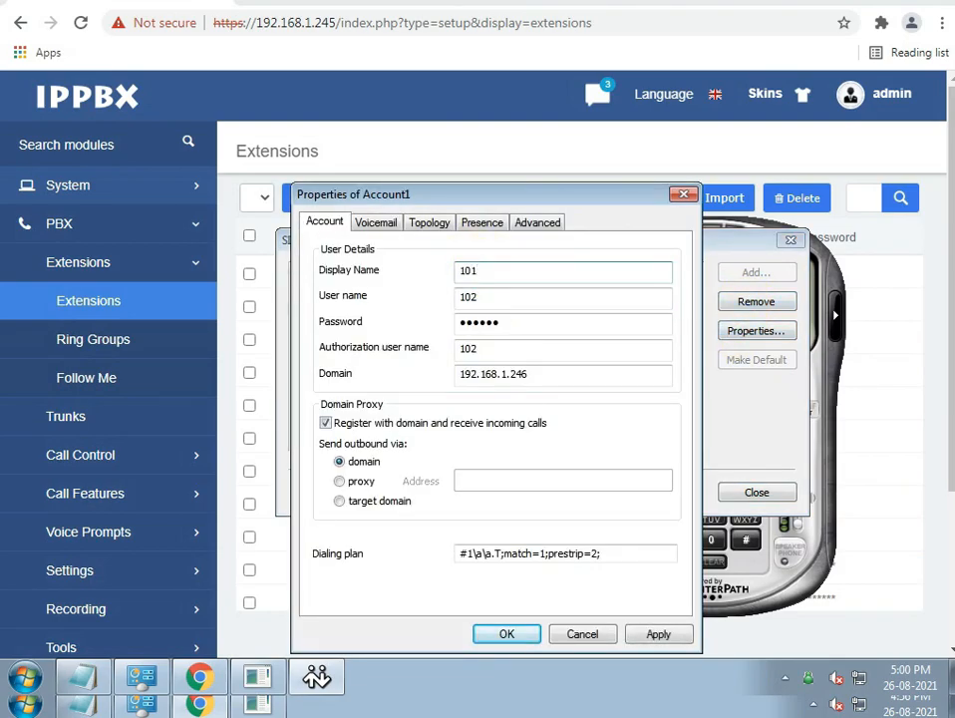
key("Tab")
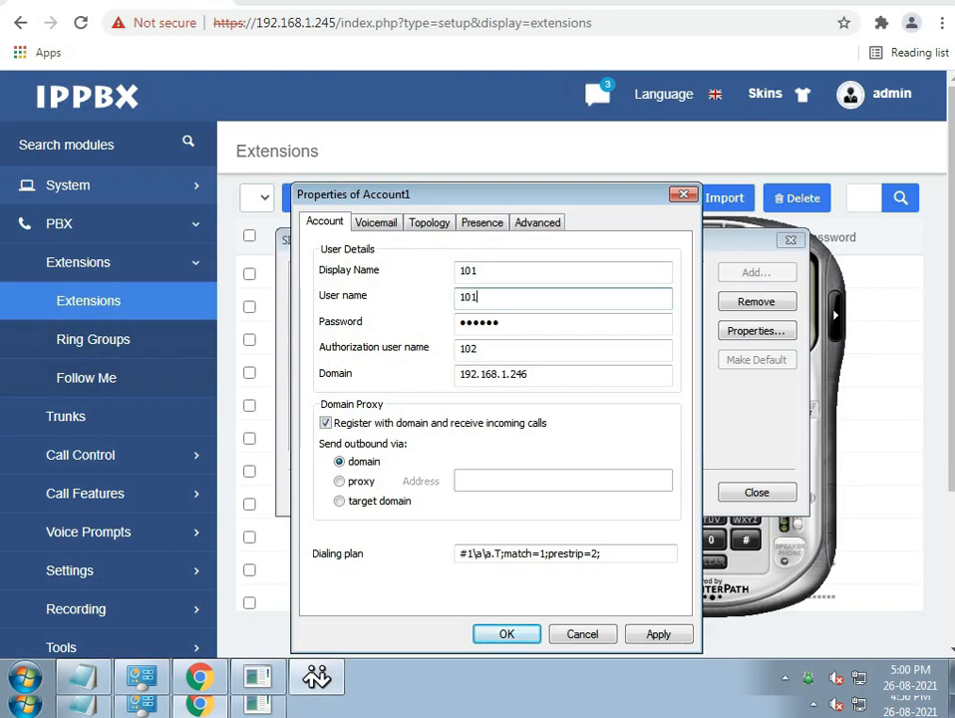
key("Tab")
type("123456")
key("Tab")
type("101")
key("Tab")
key("Right")
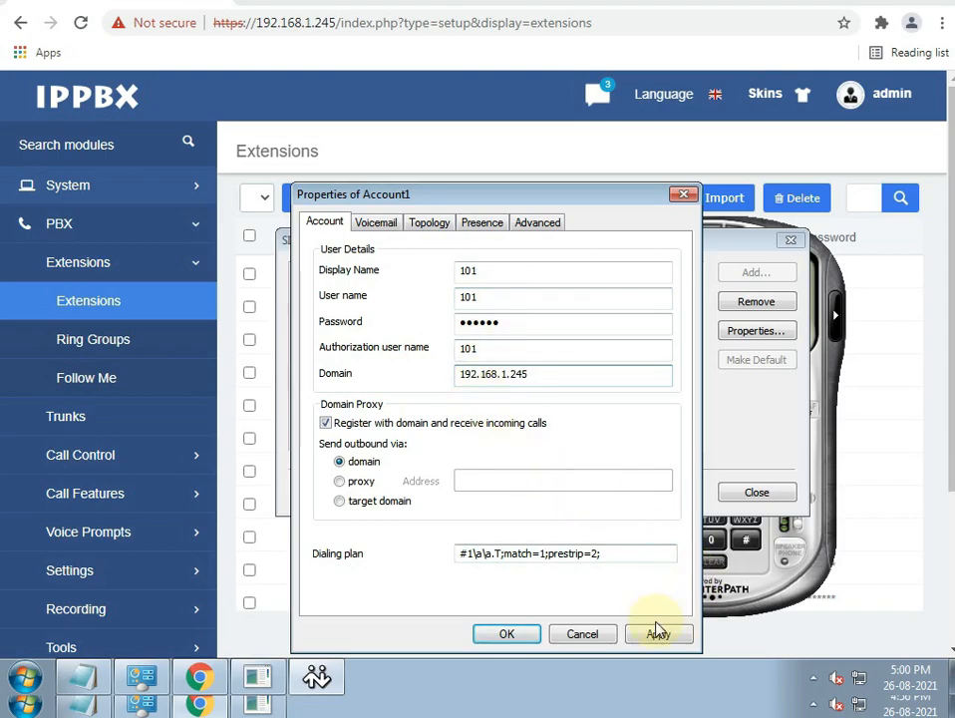
- Apply the account settings and check the PBX dashboard for extension 101's registration
left_click(658, 634)
left_click(507, 634)
left_click(755, 492)
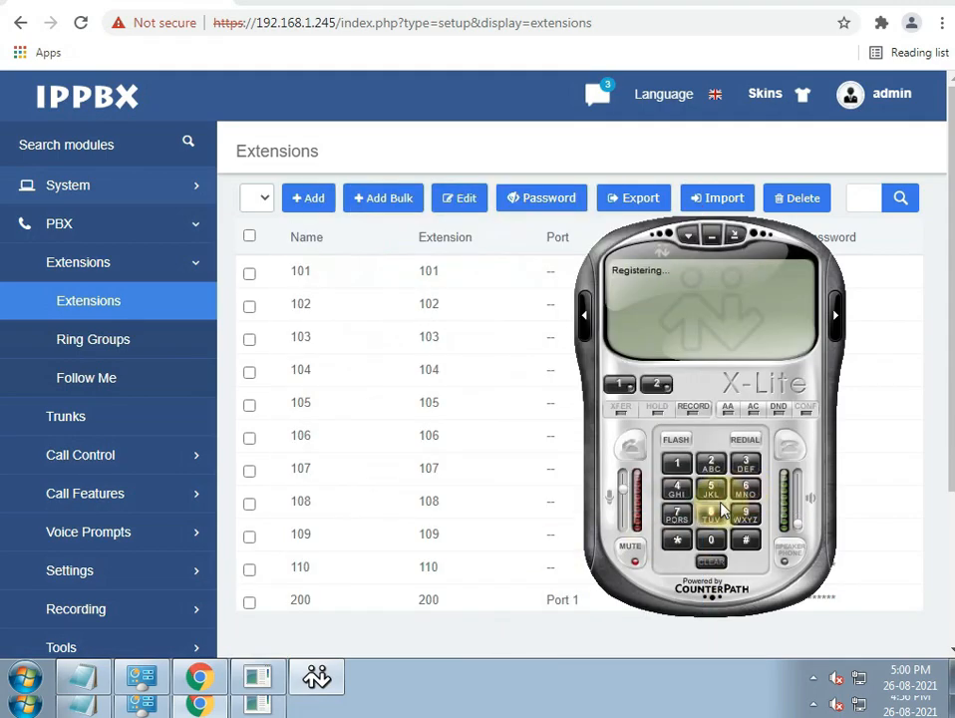
left_click(77, 194)
left_click(75, 223)
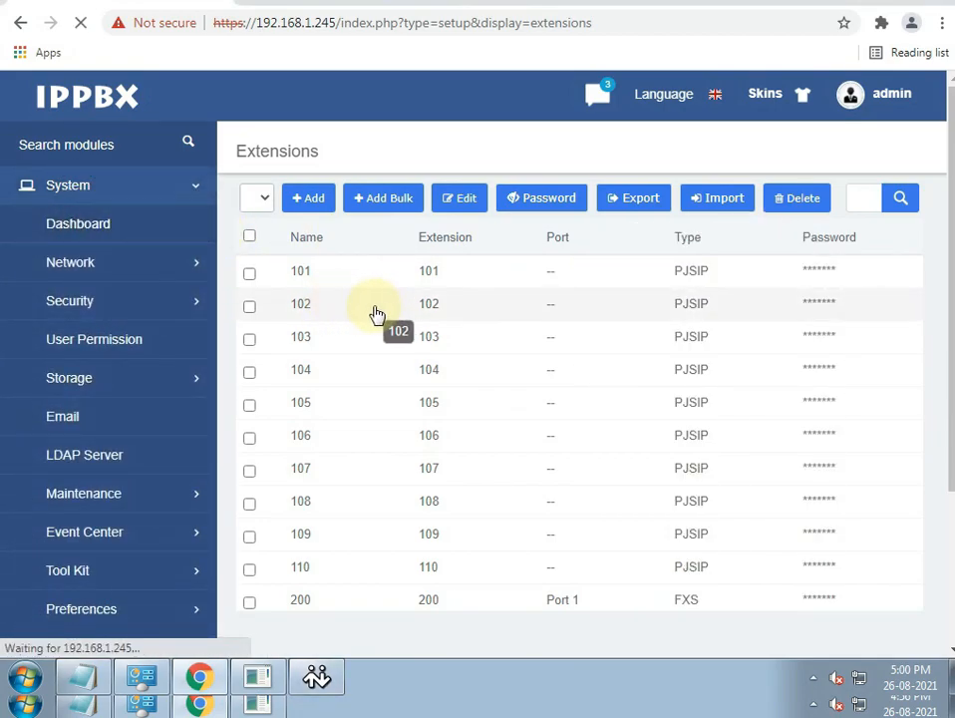
scroll(678, 592, "down", 3)
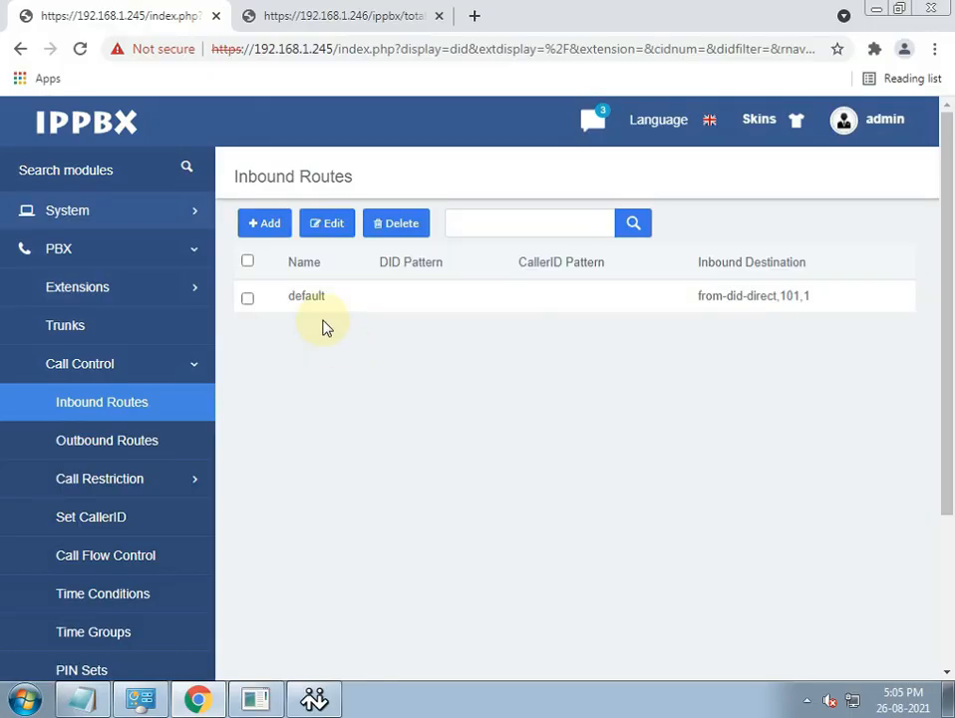
- Set the default inbound route's destination to Extensions <101> 101 and save
double_click(306, 299)
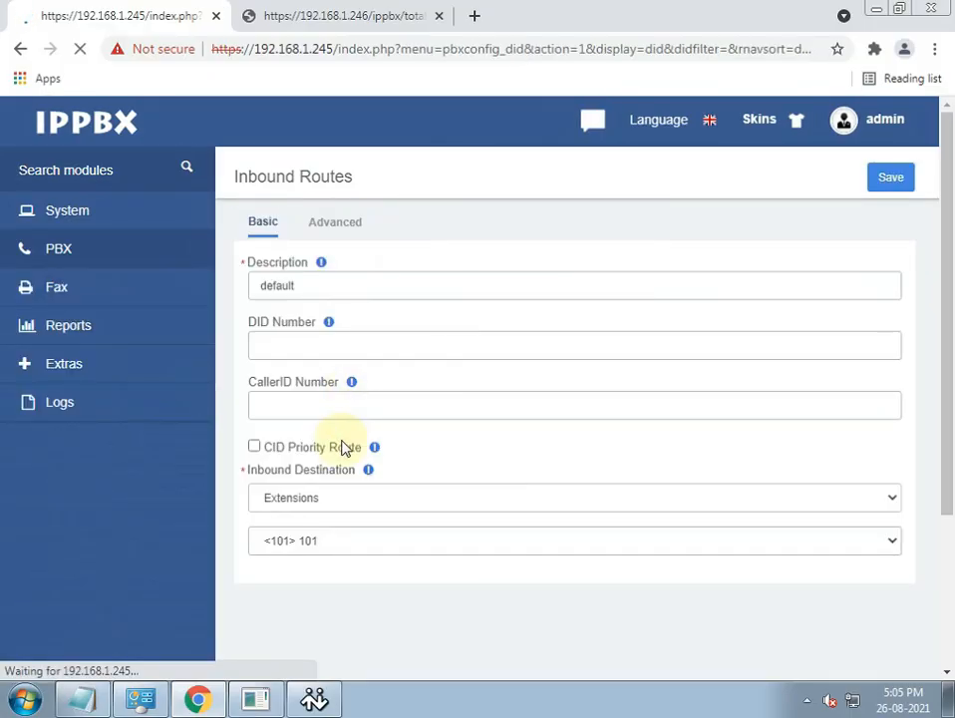
left_click(295, 504)
left_click(295, 508)
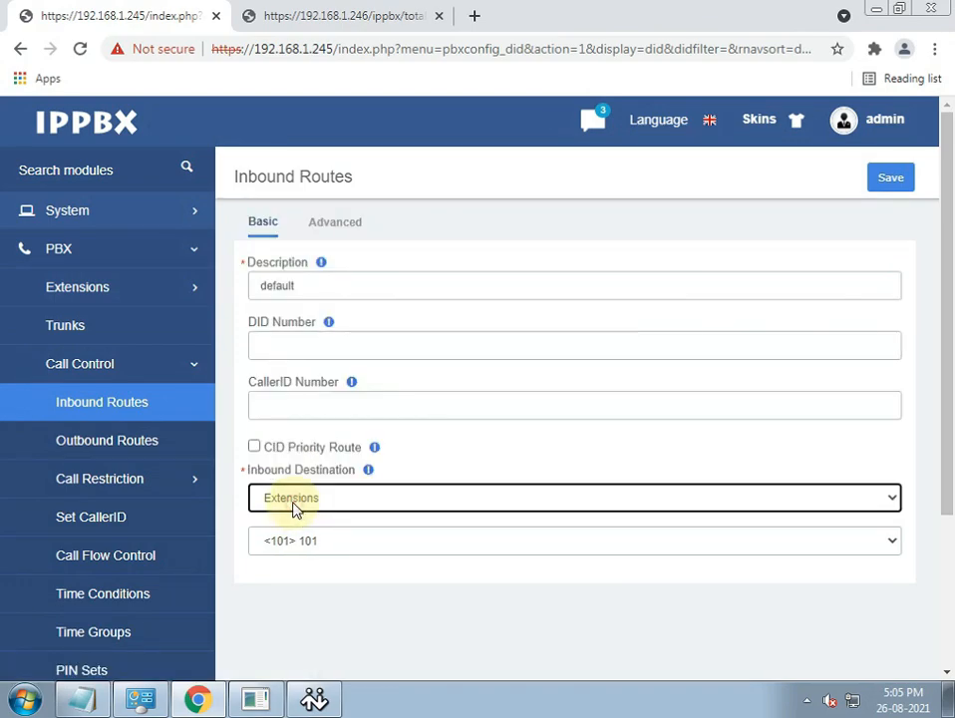
left_click(880, 181)
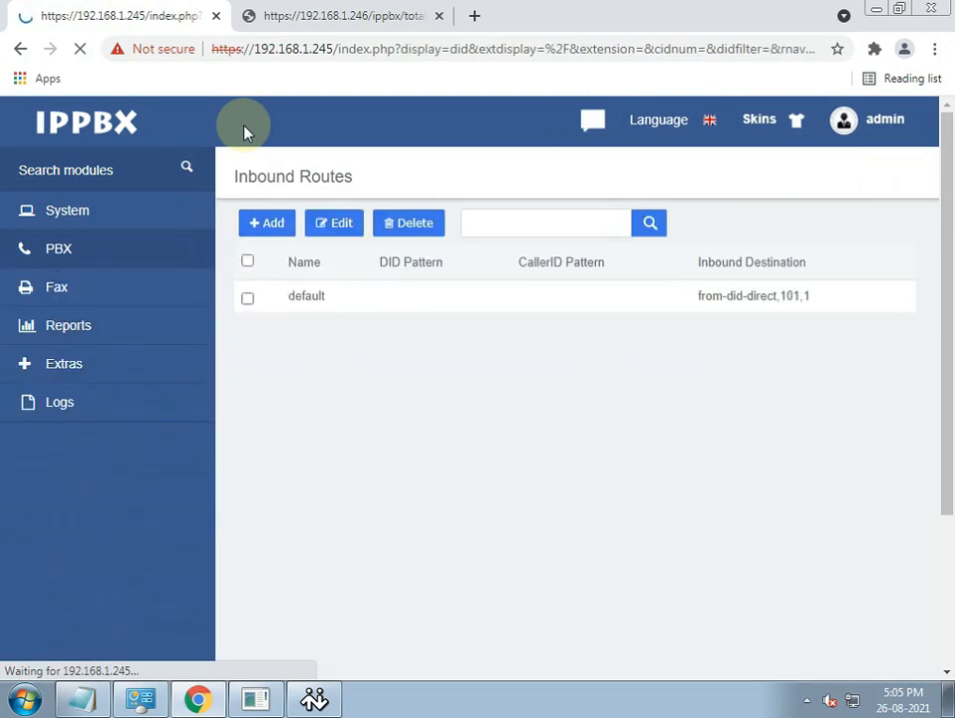
- Apply the PBX changes, answer the incoming call on X-Lite extension 101, then hang up
left_click(473, 127)
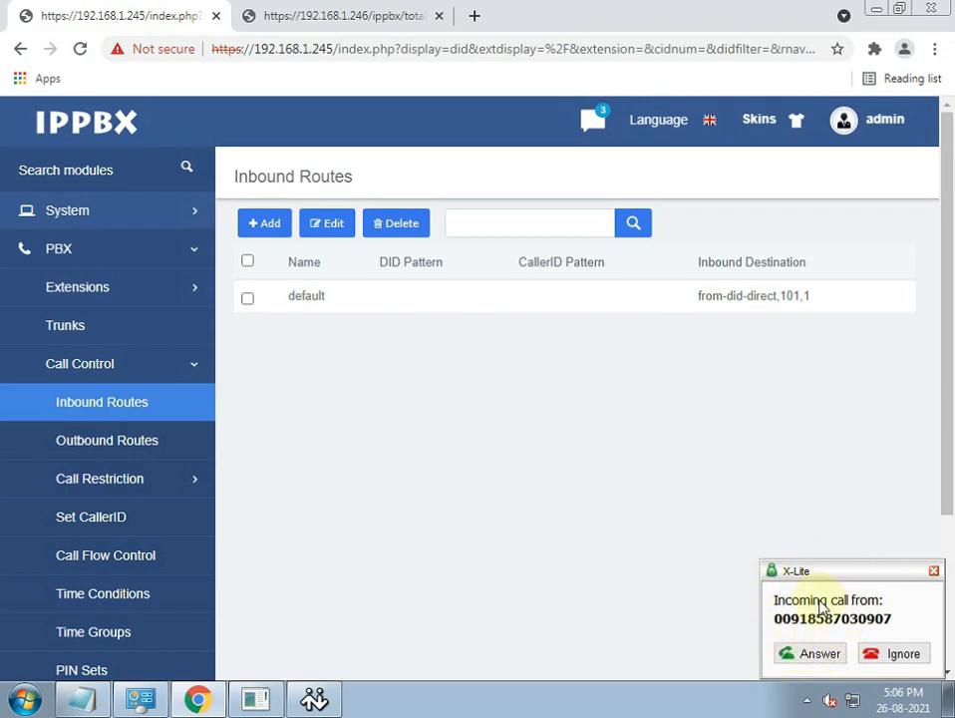
left_click(804, 653)
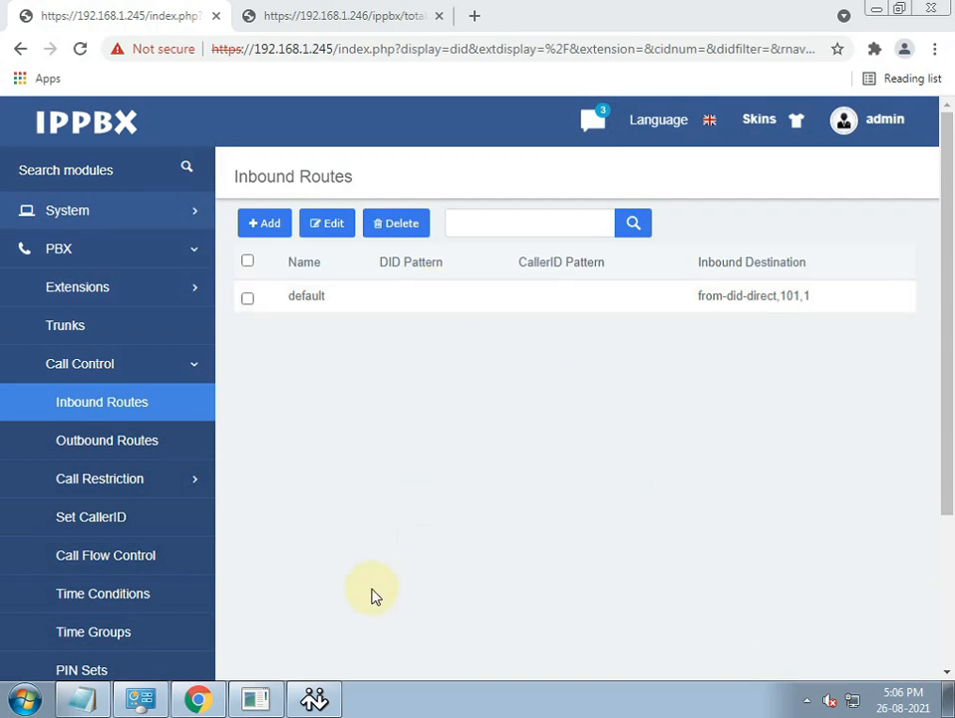
left_click(314, 700)
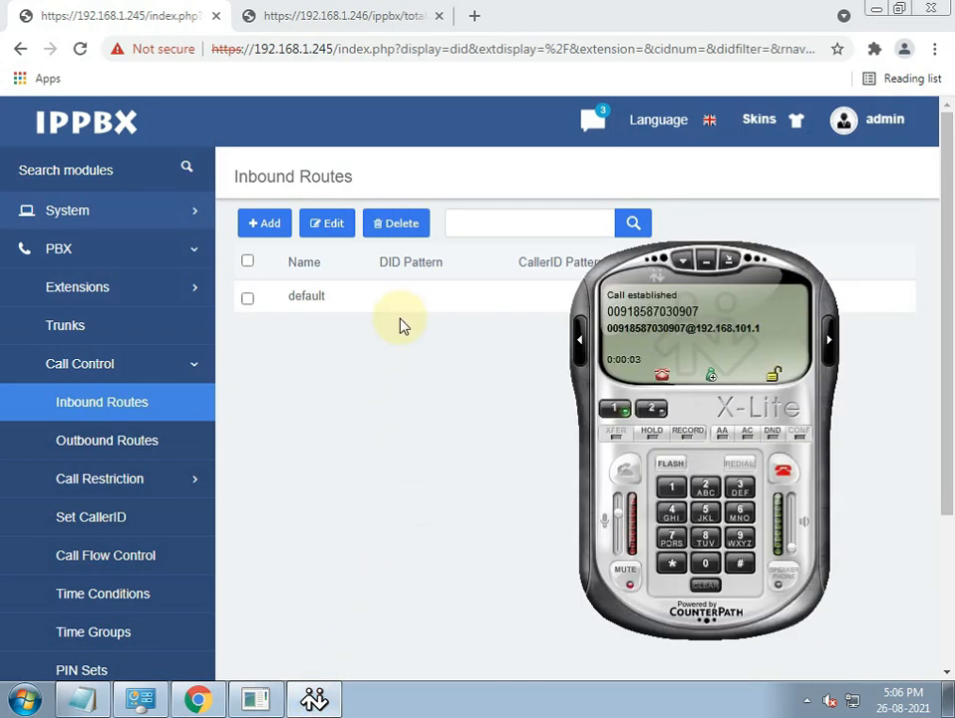
left_click(778, 480)
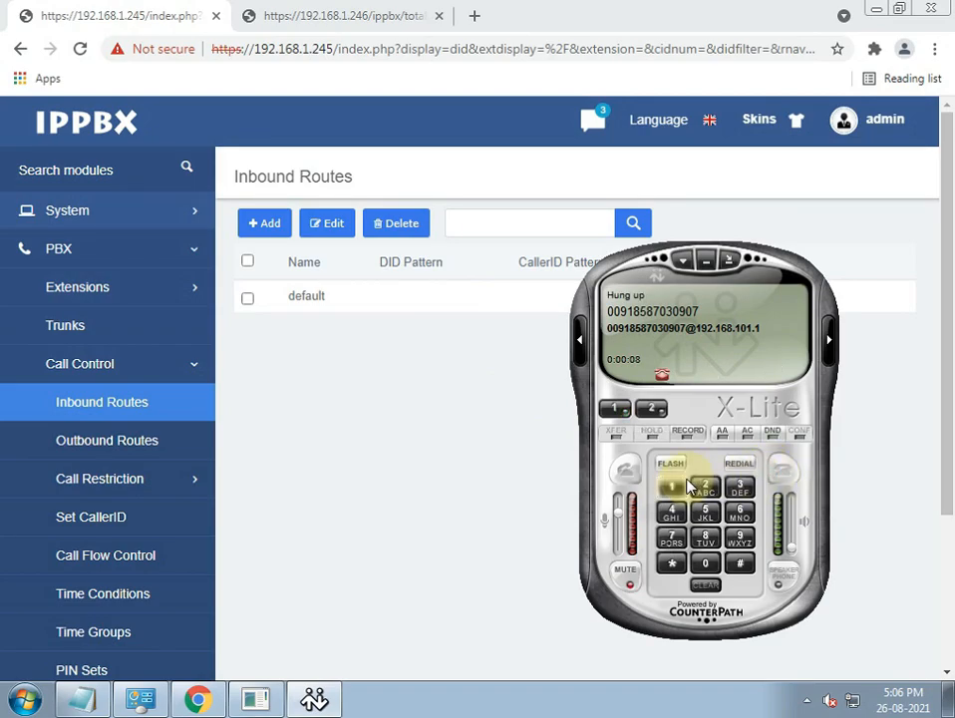
left_click(319, 424)
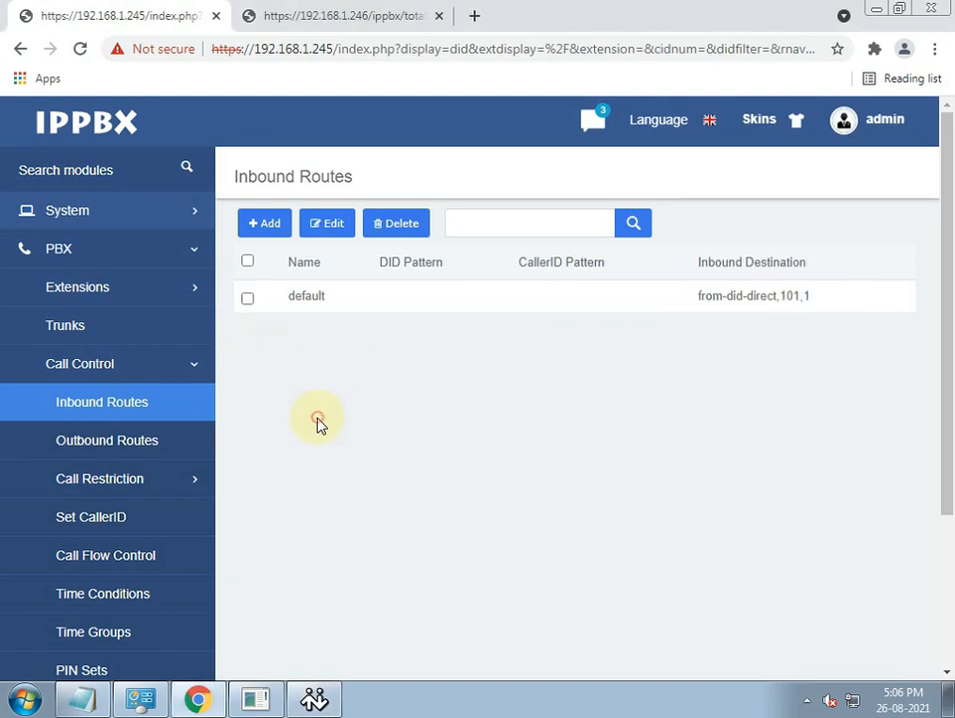
- Open Reports > CDR Report and select the caller number of the answered FXO1 call to 101
left_click(77, 252)
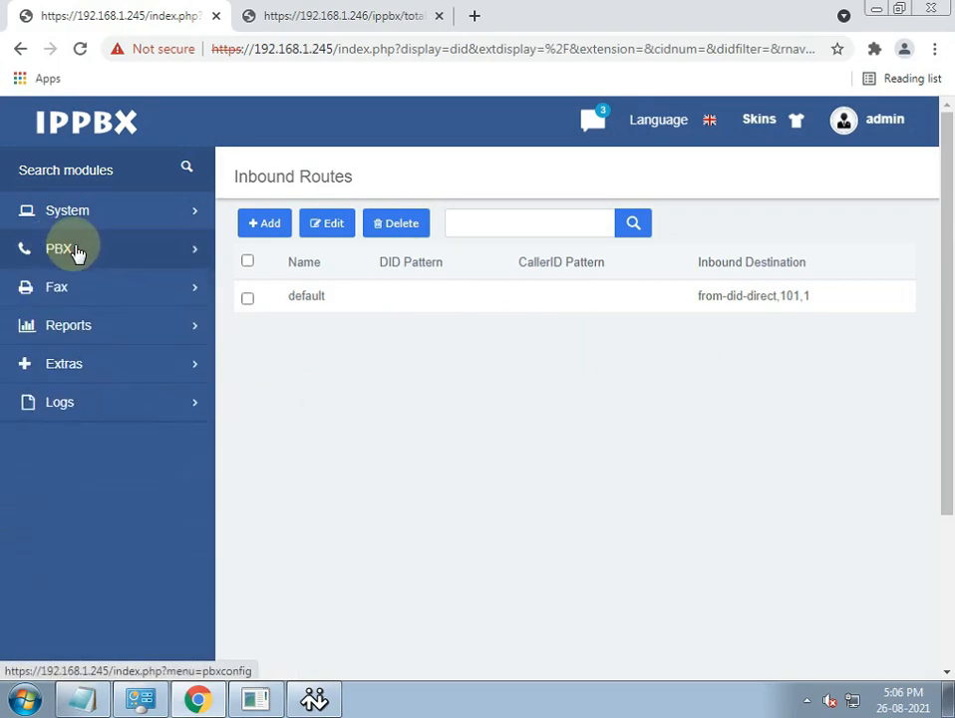
left_click(62, 328)
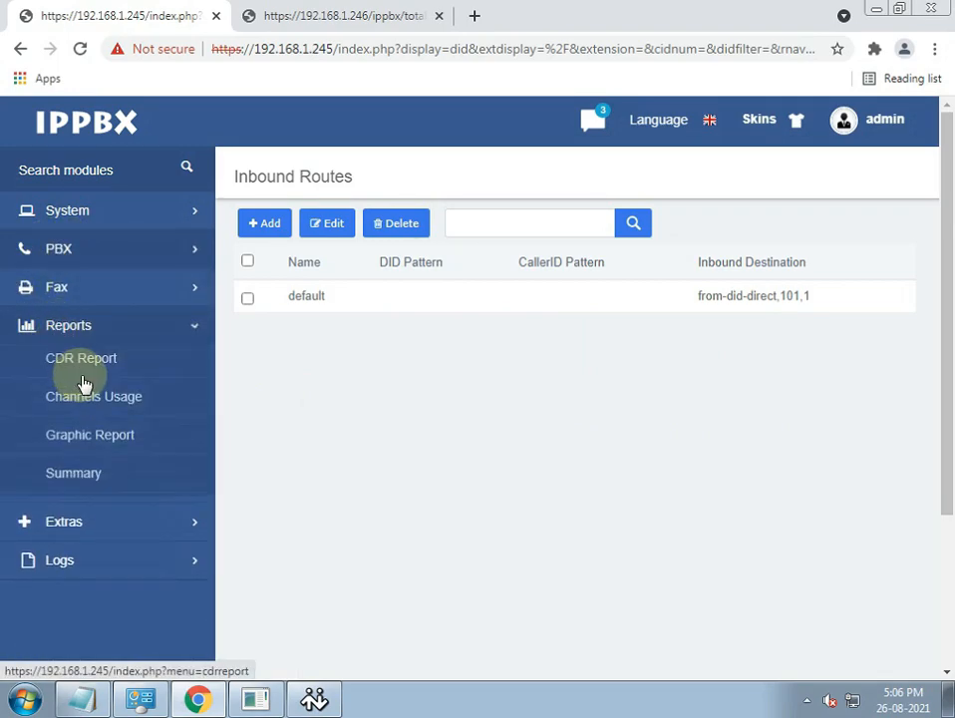
left_click(82, 368)
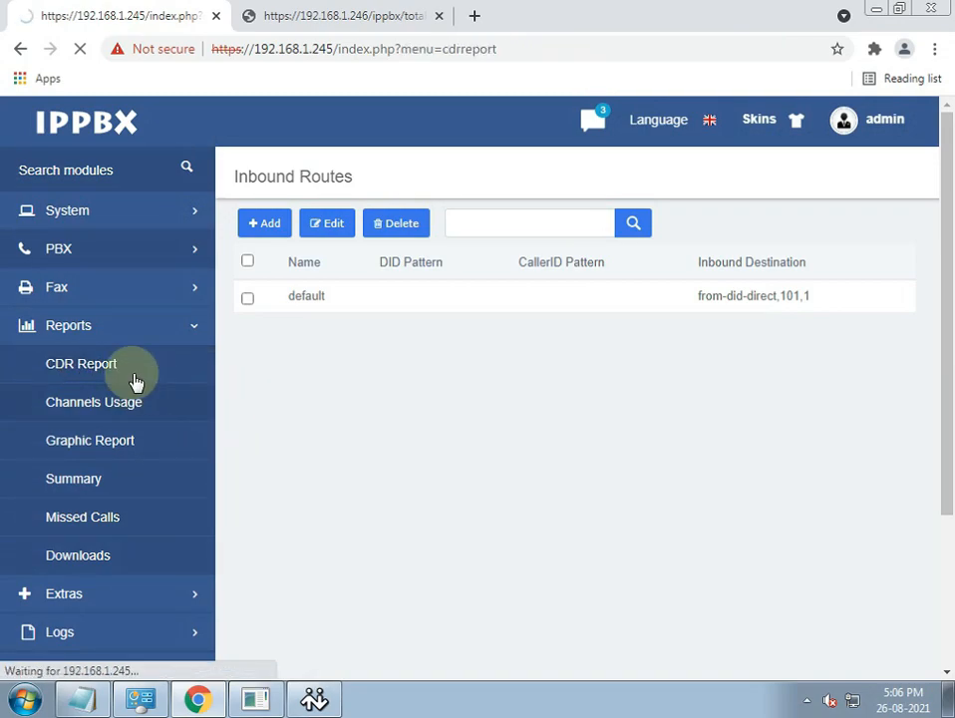
scroll(506, 502, "down", 2)
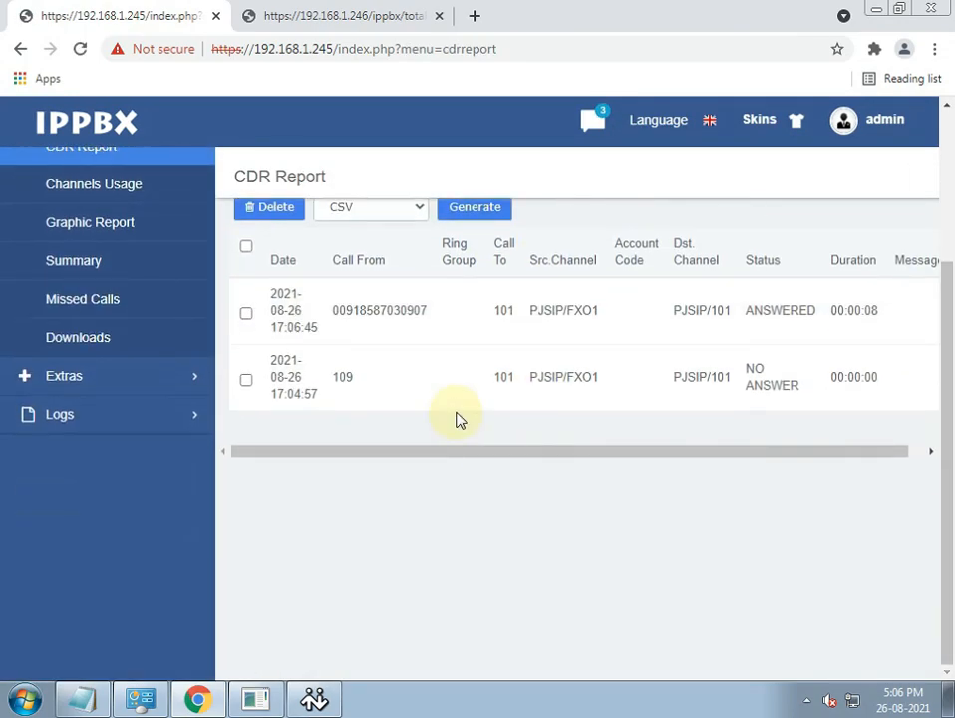
scroll(459, 421, "up", 1)
left_click_drag(432, 411, 334, 403)
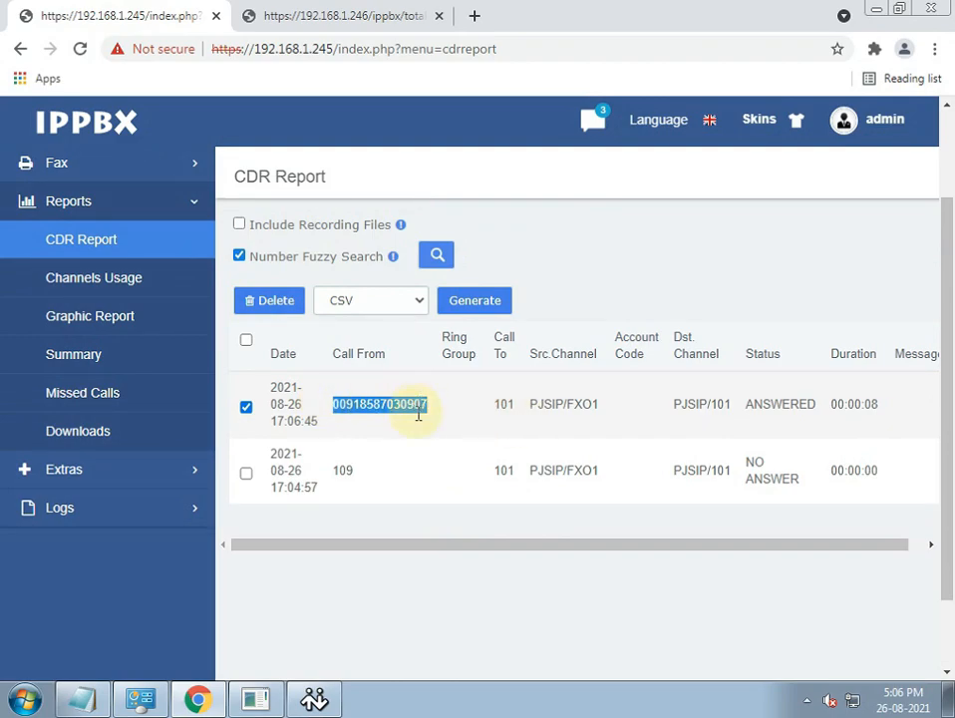
scroll(404, 439, "up", 2)
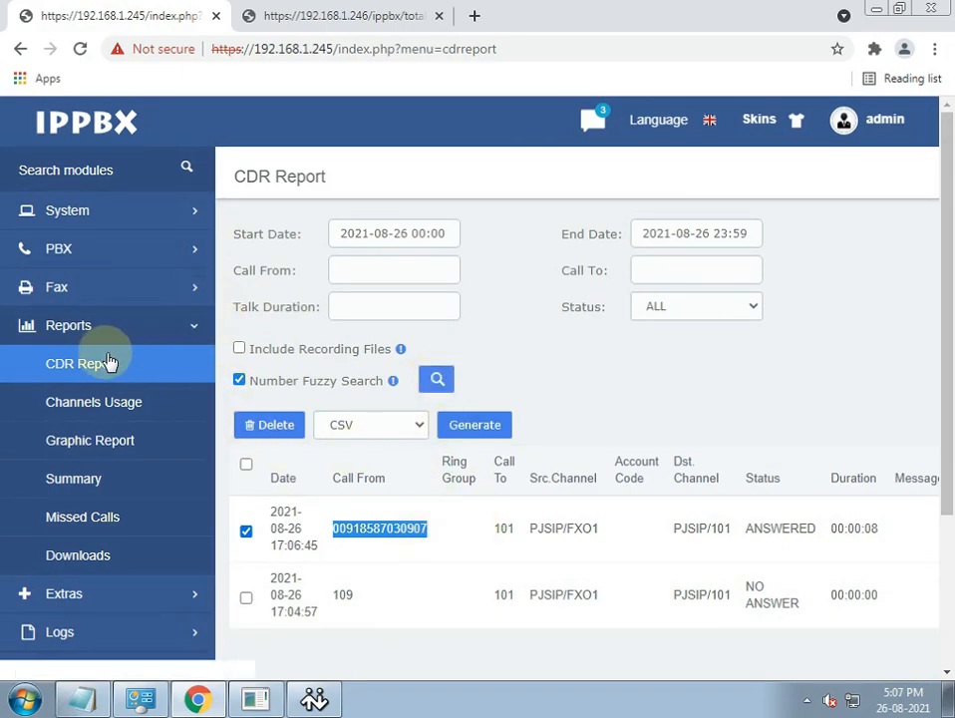
- Navigate to PBX > Trunks and start adding a new SIP trunk
left_click(85, 228)
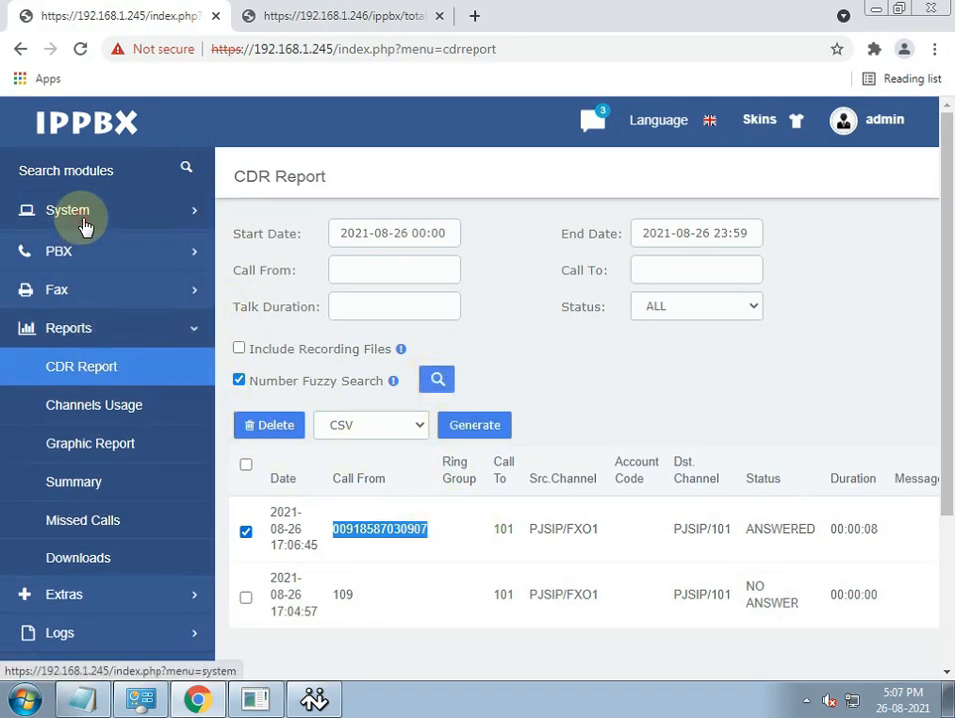
left_click(63, 254)
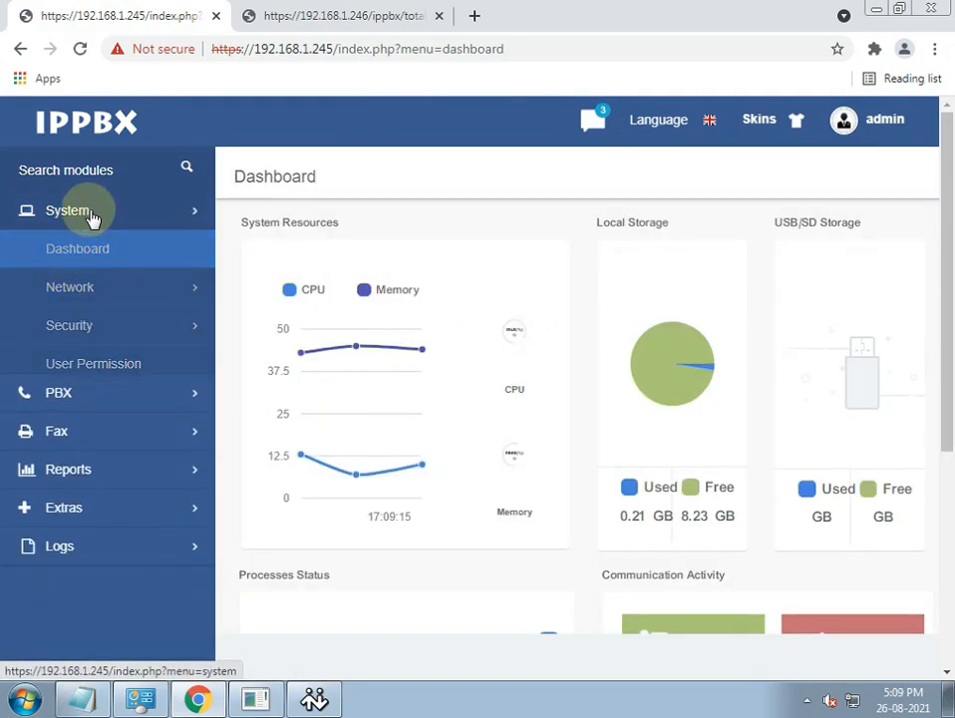
left_click(90, 214)
left_click(62, 260)
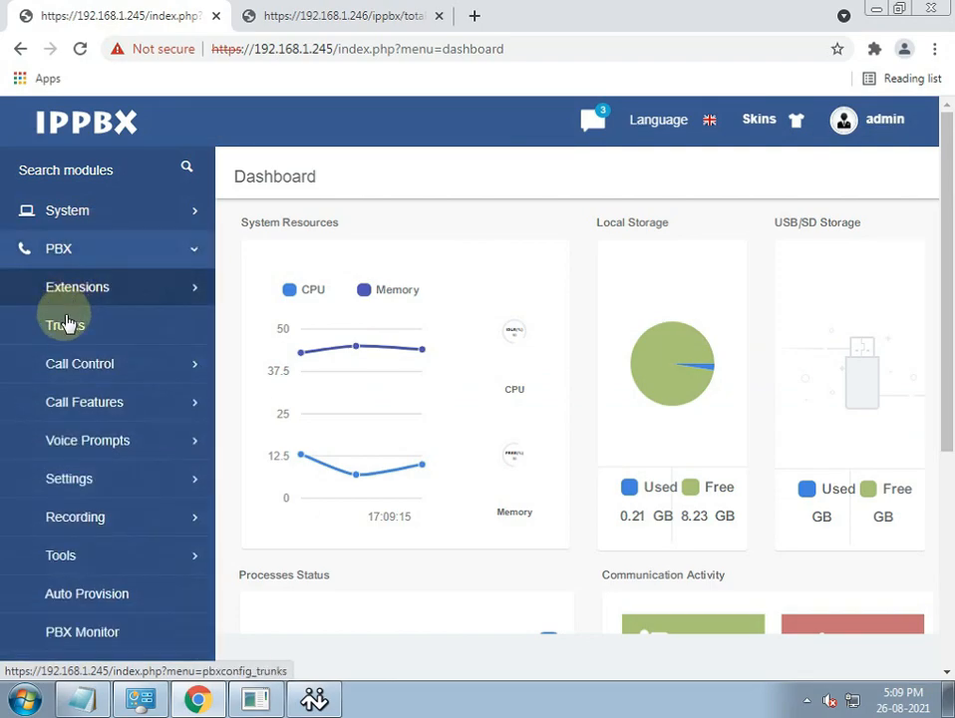
left_click(67, 324)
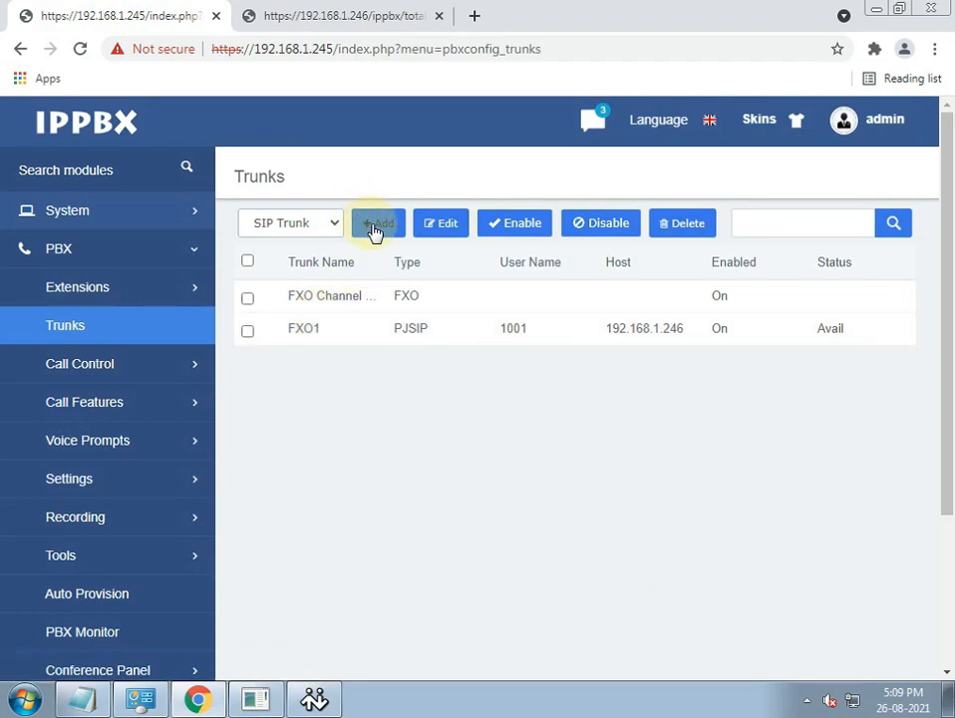
left_click(375, 230)
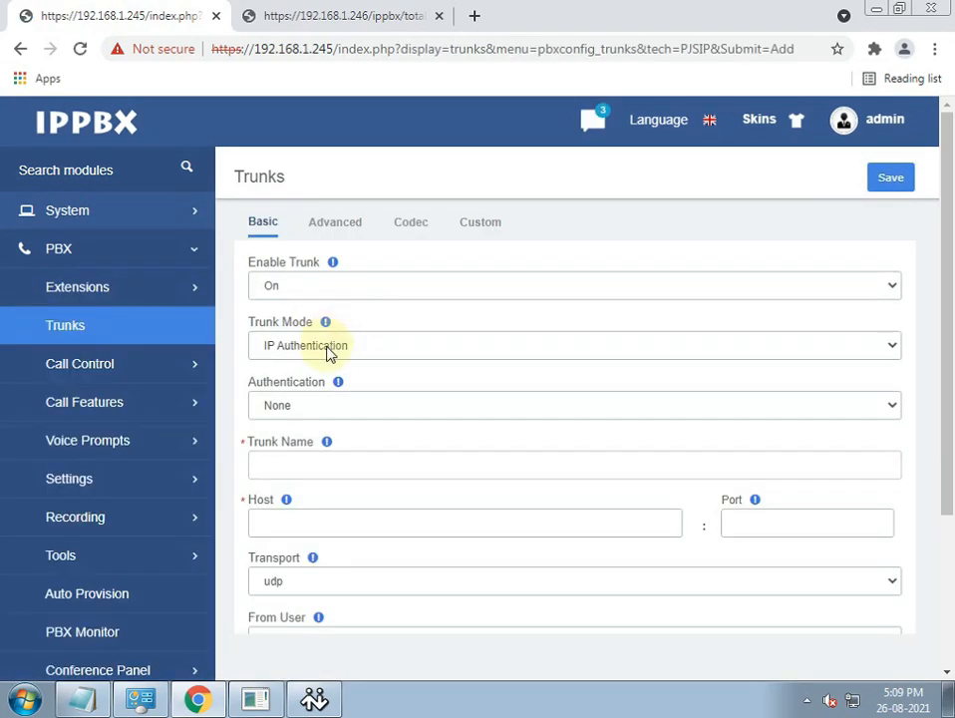
- Make it a Client trunk named FXO2 to host 192.168.1.246, port 5060
left_click(281, 351)
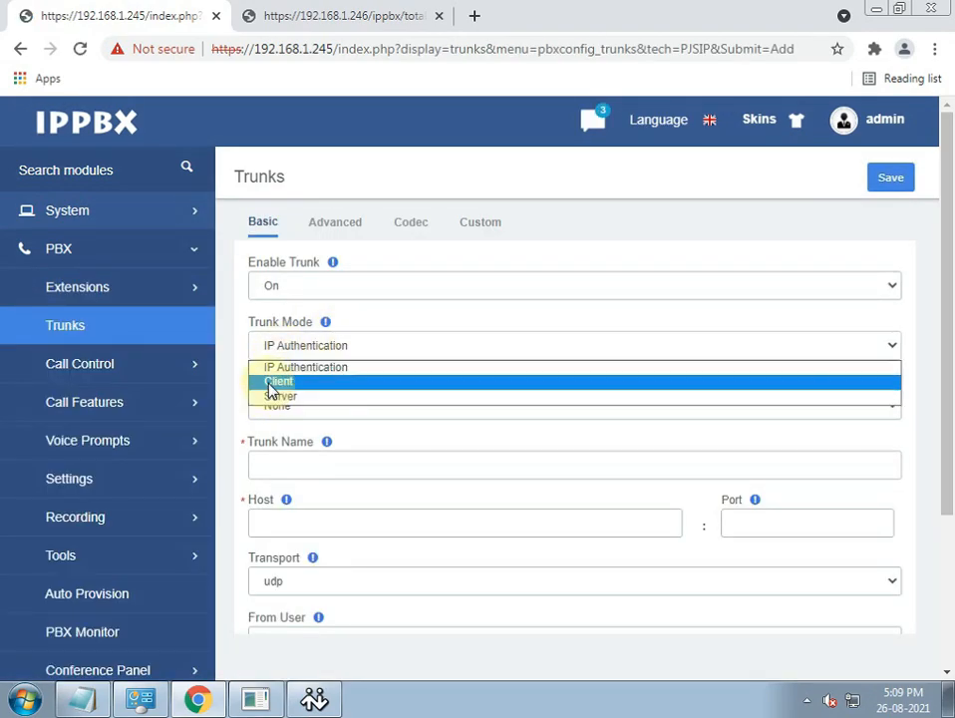
left_click(272, 381)
left_click(271, 467)
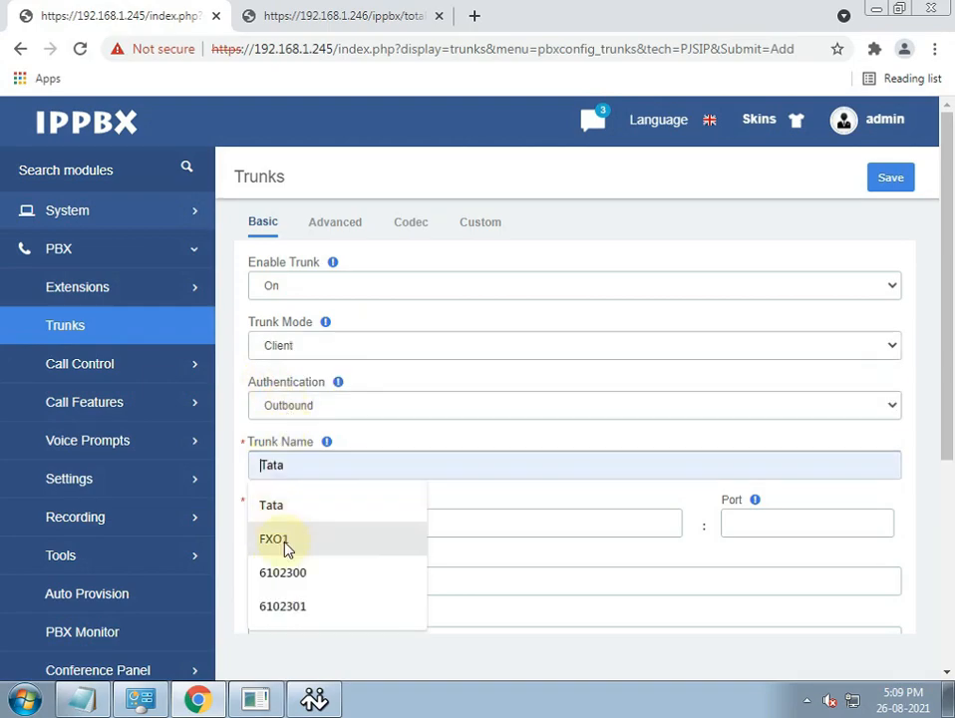
left_click(282, 547)
key("BackSpace")
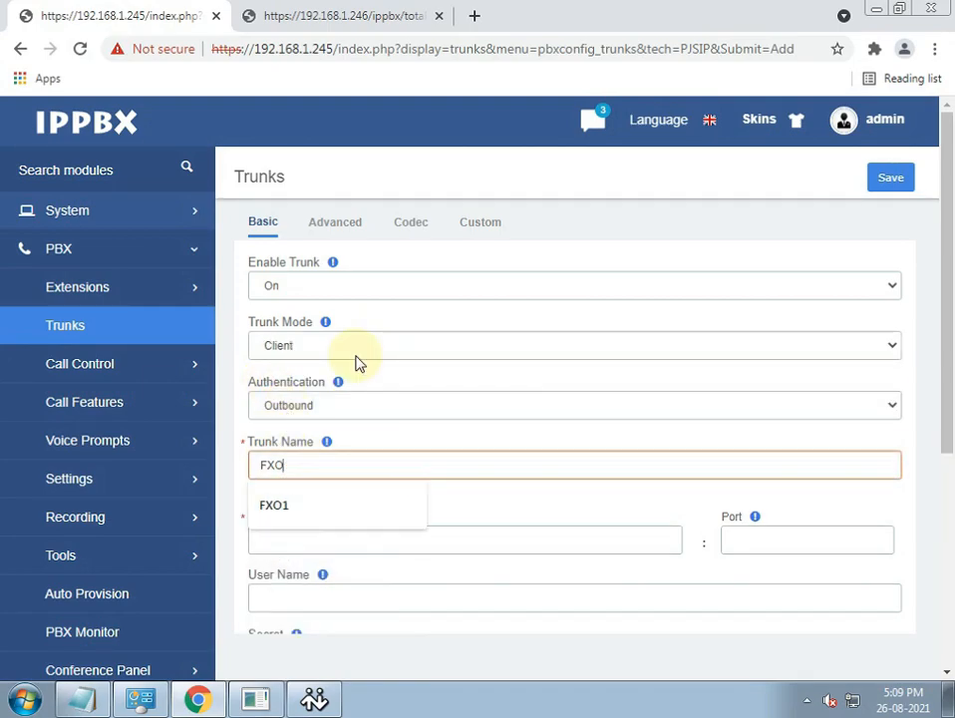
type("2")
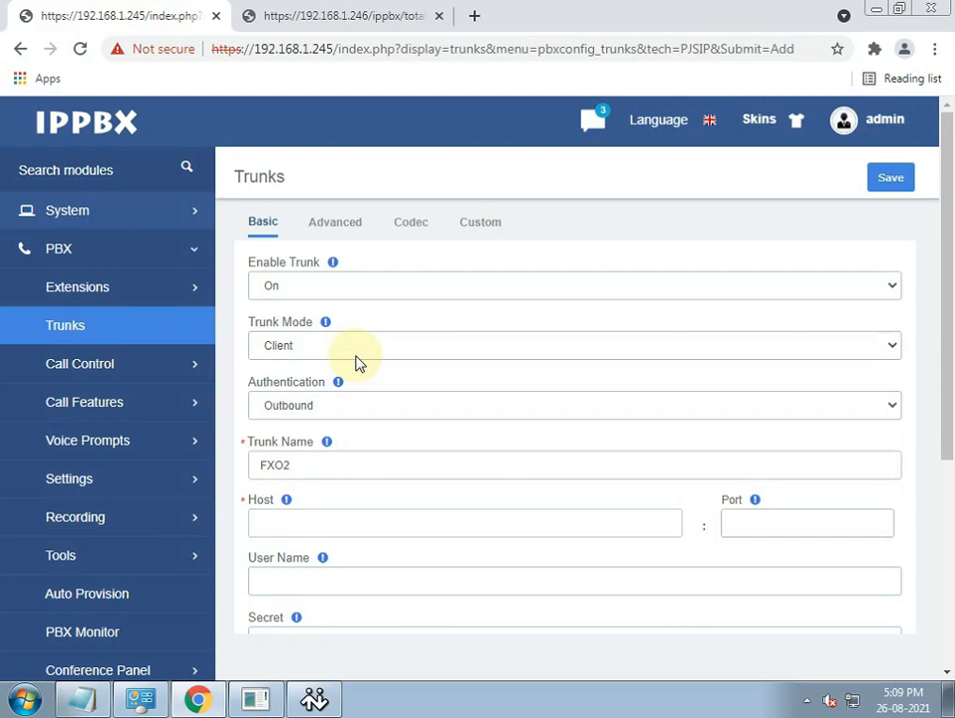
type(".1")
key("Down")
key("Down")
key("Tab")
type("5060")
- Give FXO2 user name 1002 and the saved secret, then save and apply
scroll(369, 344, "down", 3)
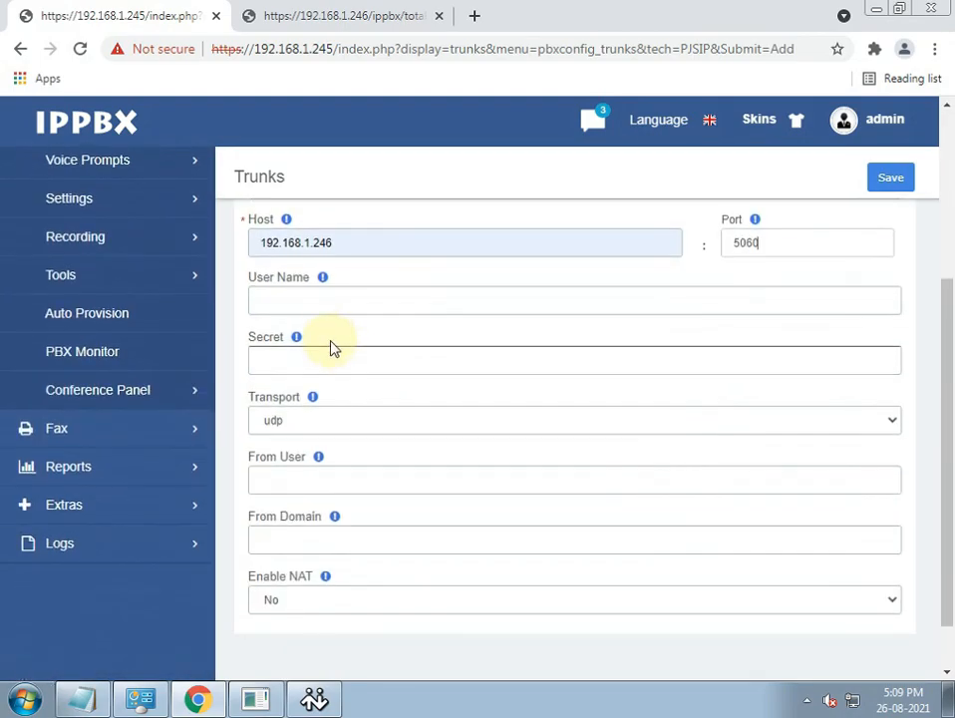
left_click(317, 304)
type("1002")
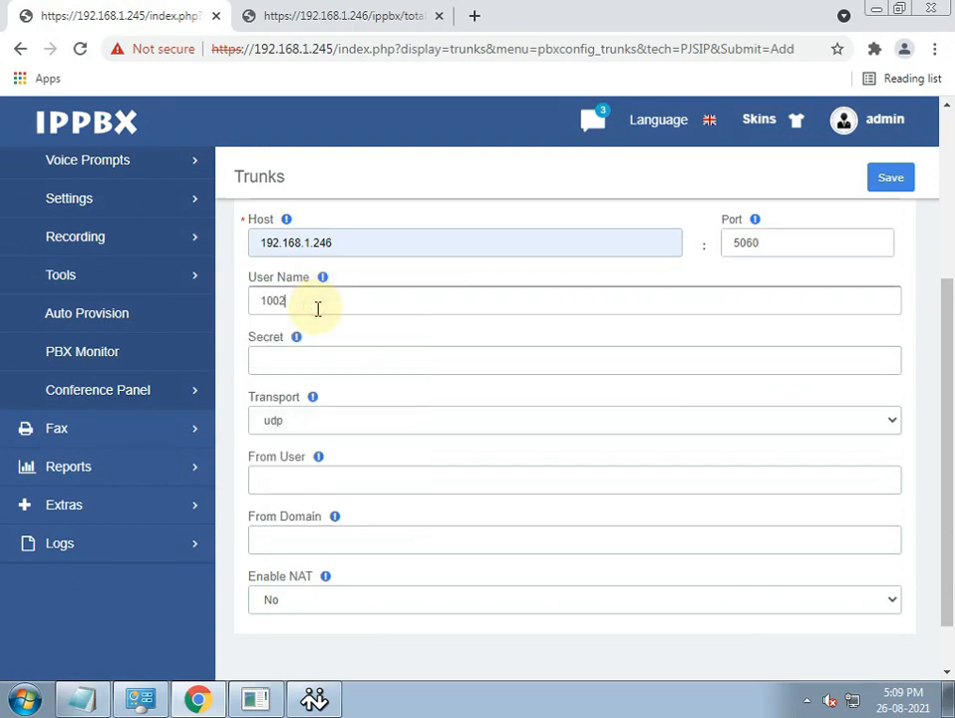
key("Tab")
type("A")
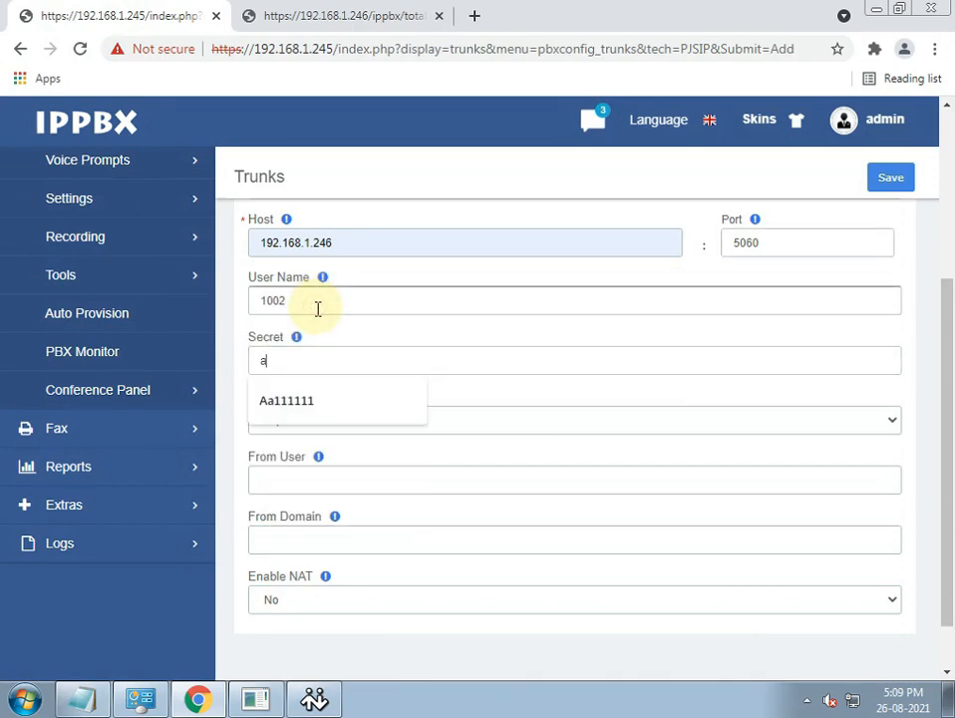
left_click(299, 399)
scroll(583, 452, "up", 3)
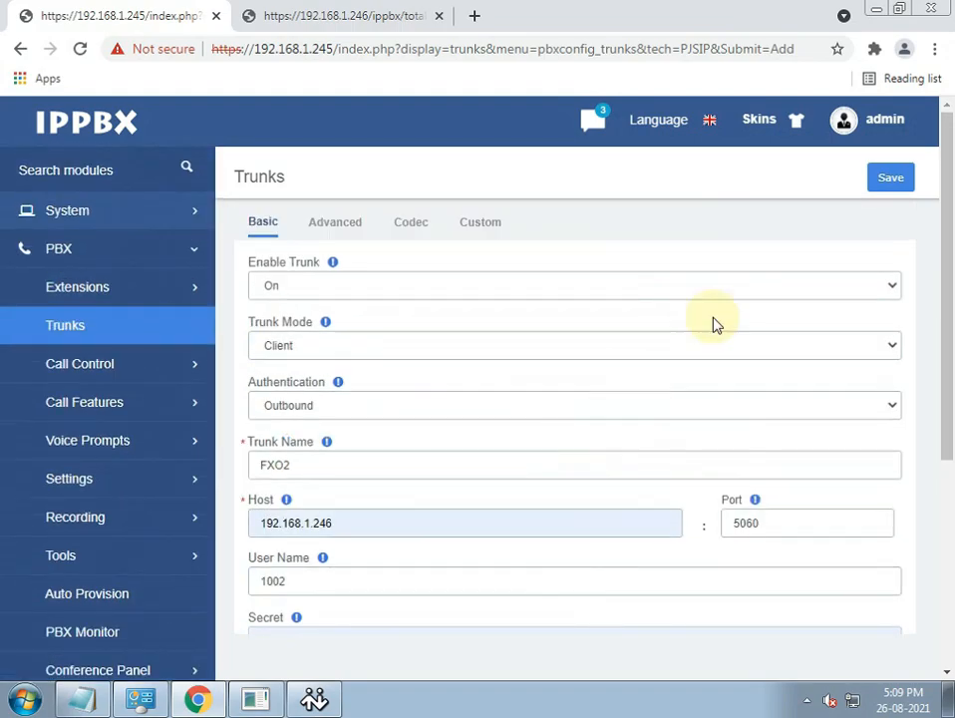
left_click(889, 178)
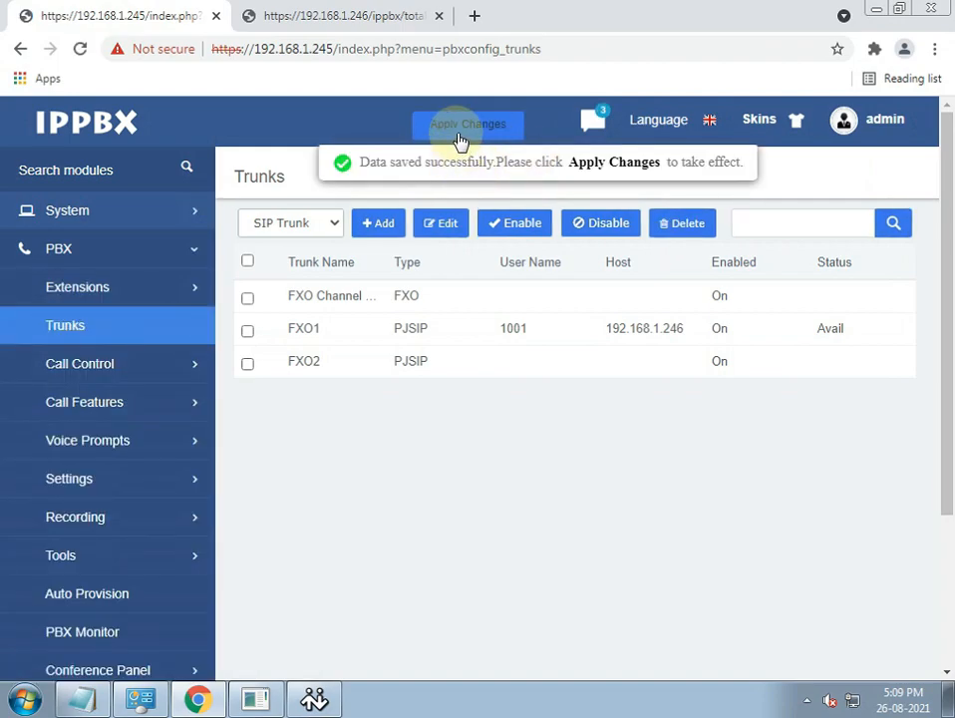
left_click(461, 126)
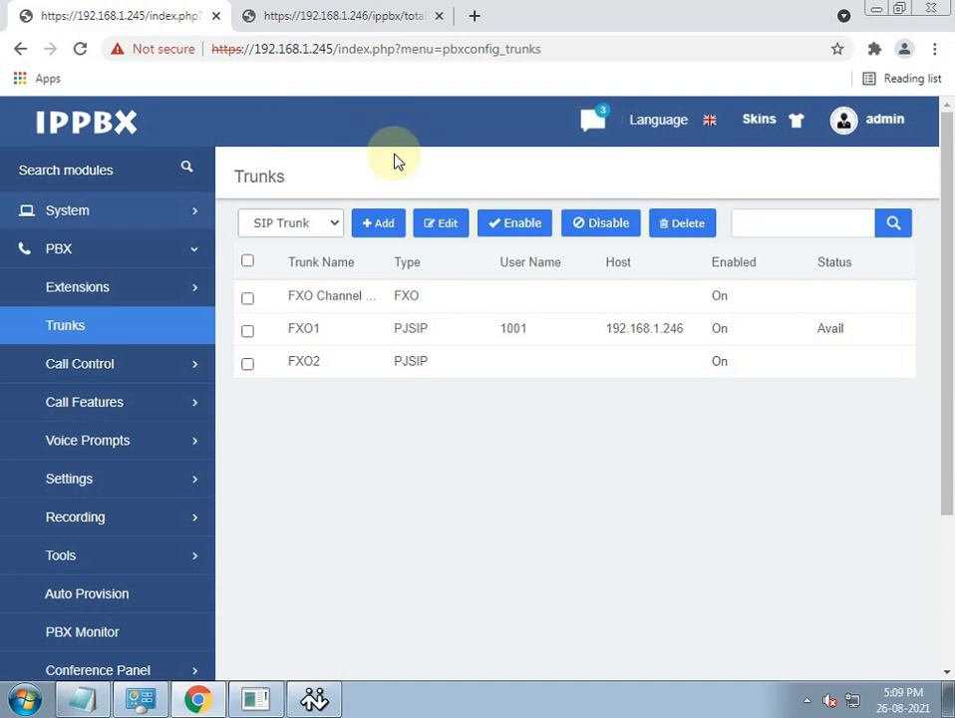
- Reload the trunk list until FXO1 and FXO2 both show Avail toward 192.168.1.246
left_click(87, 339)
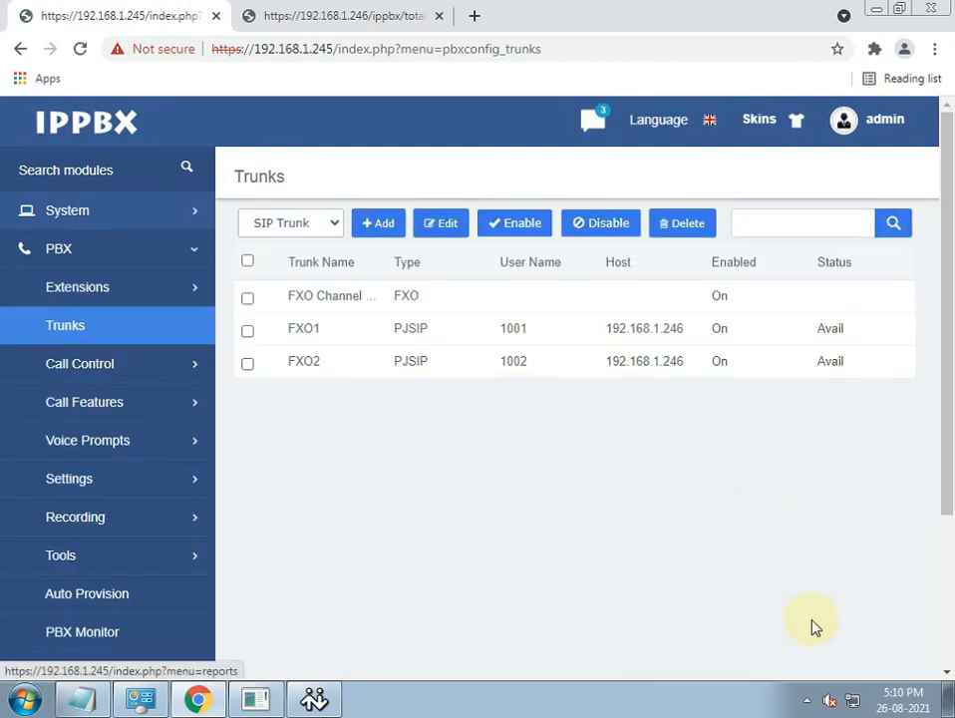
left_click(804, 698)
left_click(803, 698)
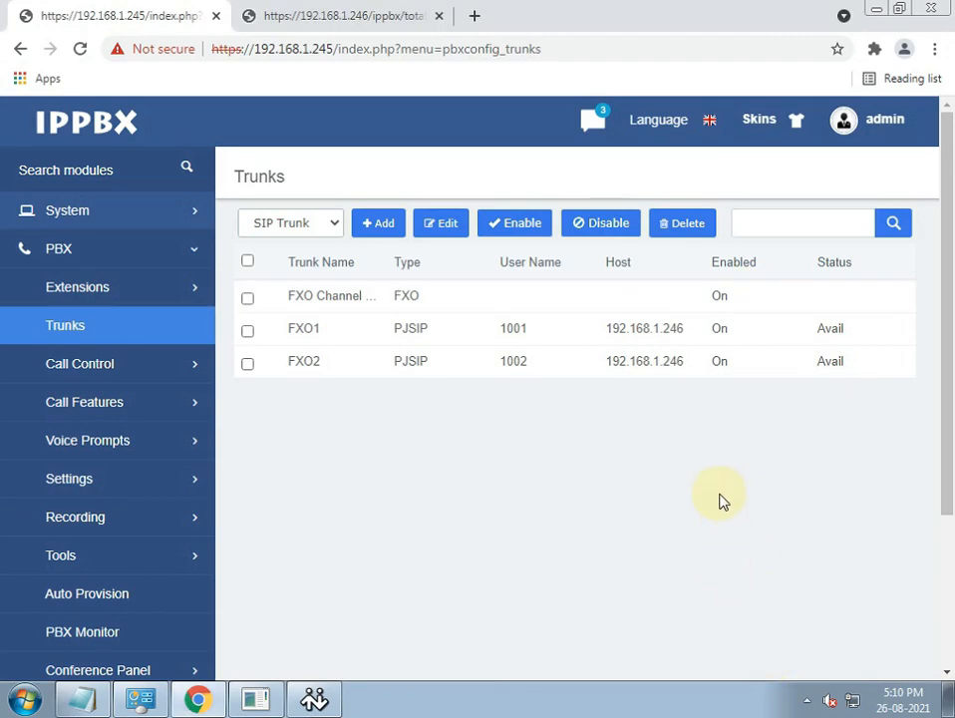
left_click(91, 335)
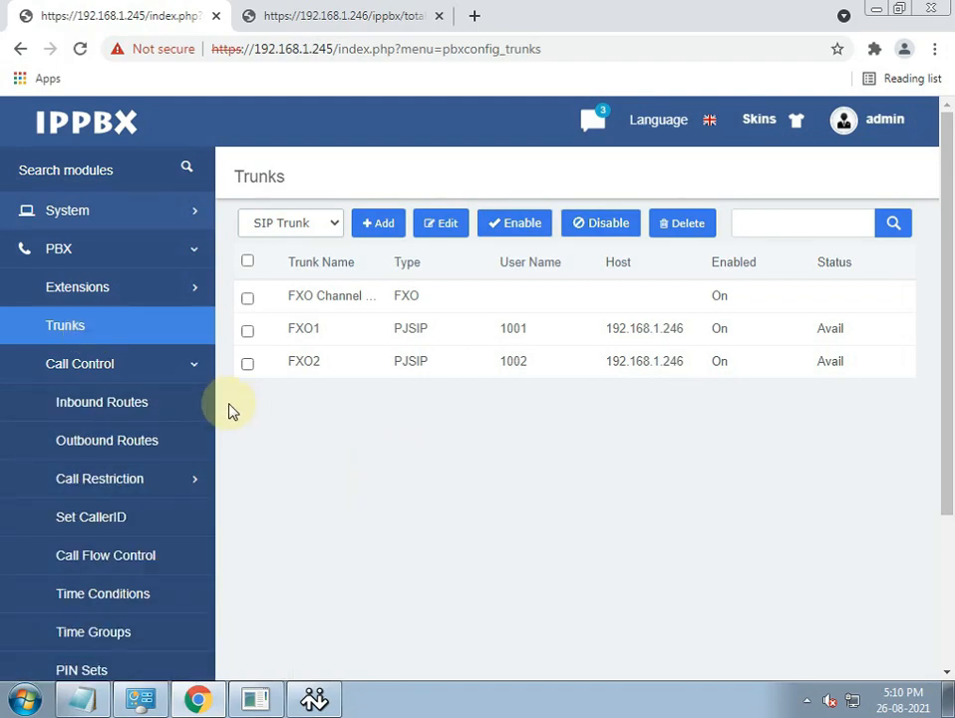
left_click(113, 442)
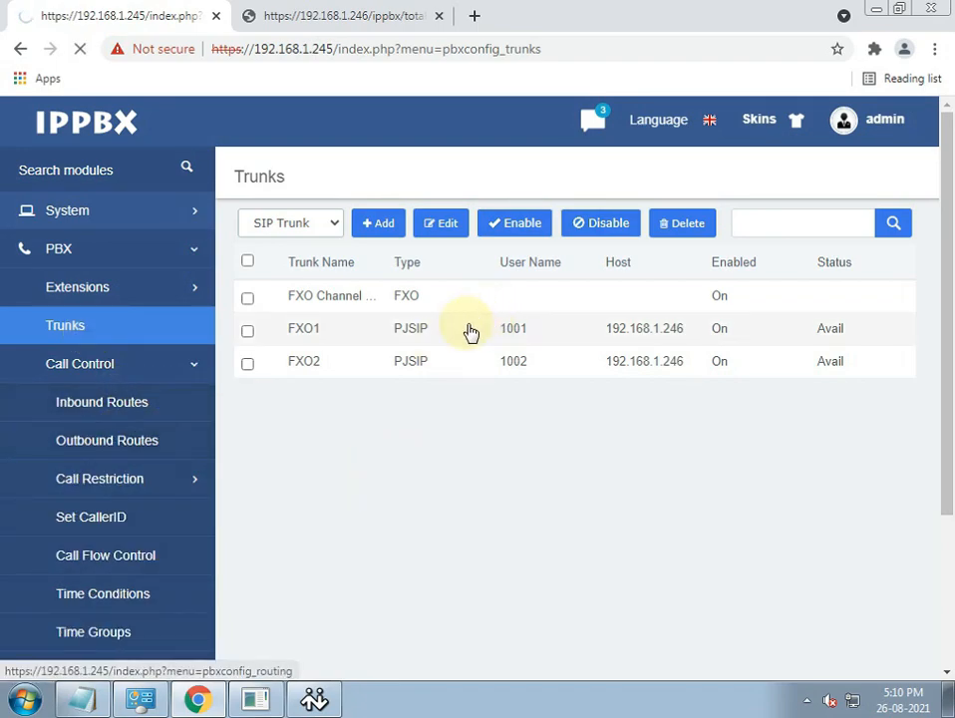
- Add FXO2 alongside FXO1 in the default outbound route's selected trunks and apply the change
left_click(309, 299)
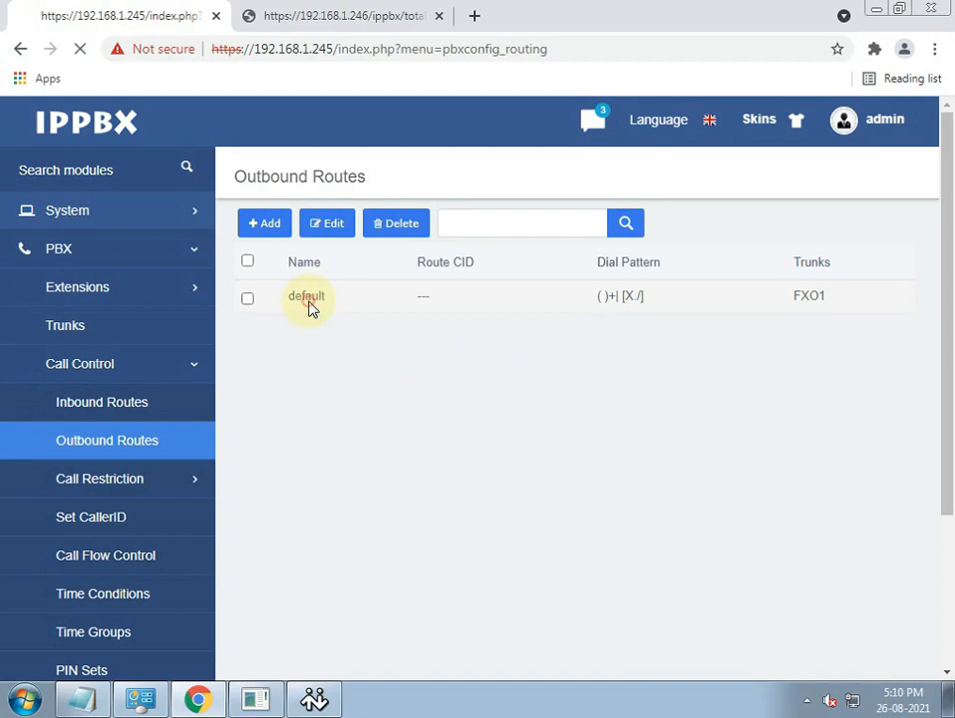
scroll(404, 401, "down", 4)
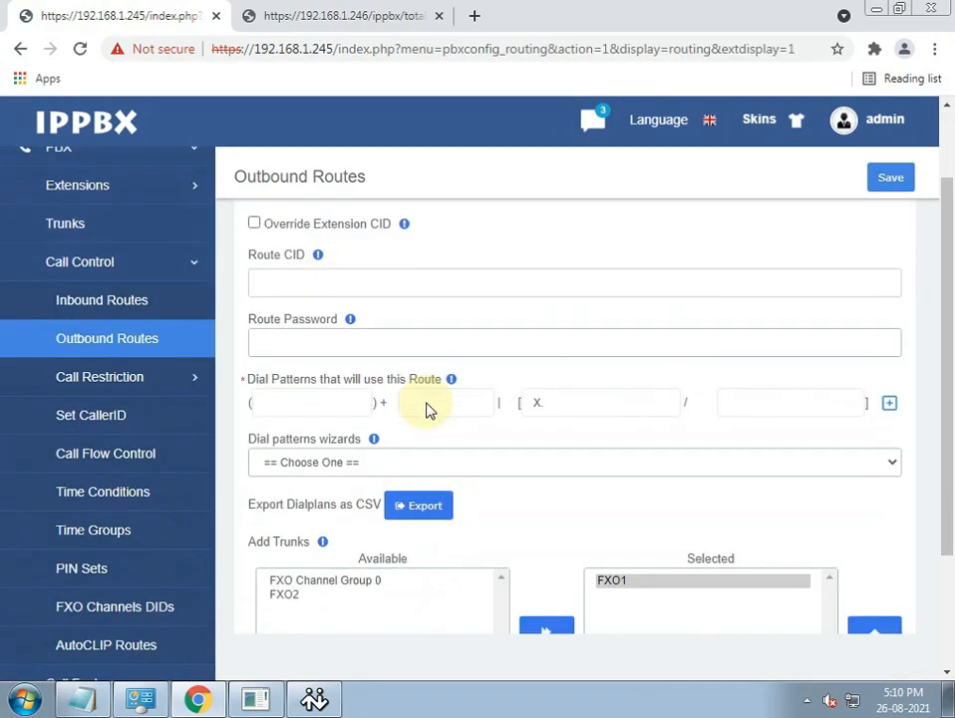
left_click(290, 427)
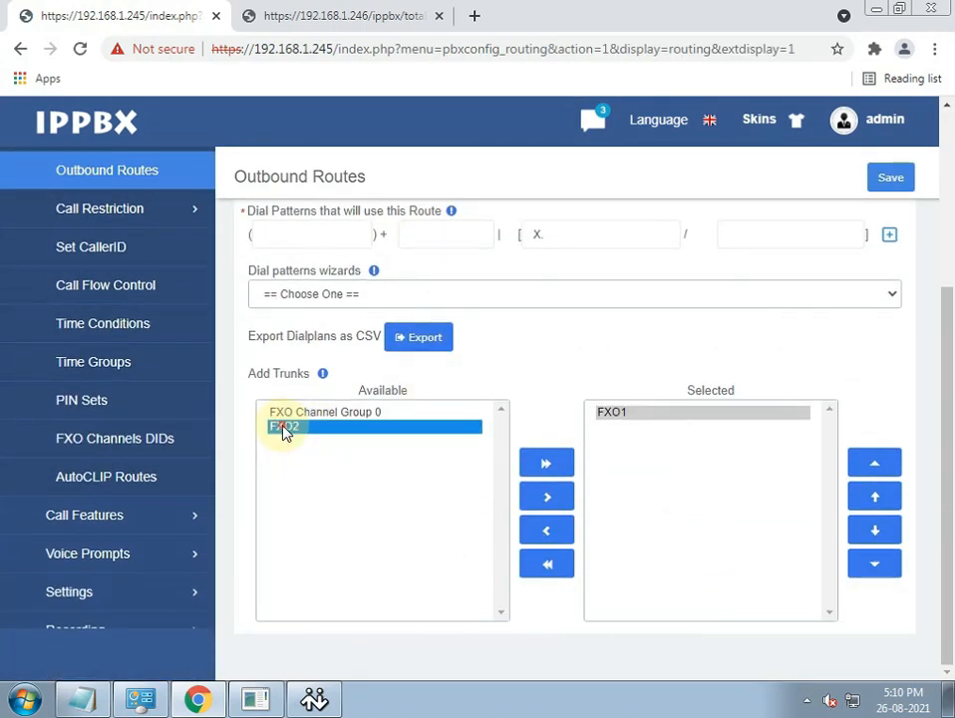
left_click(547, 511)
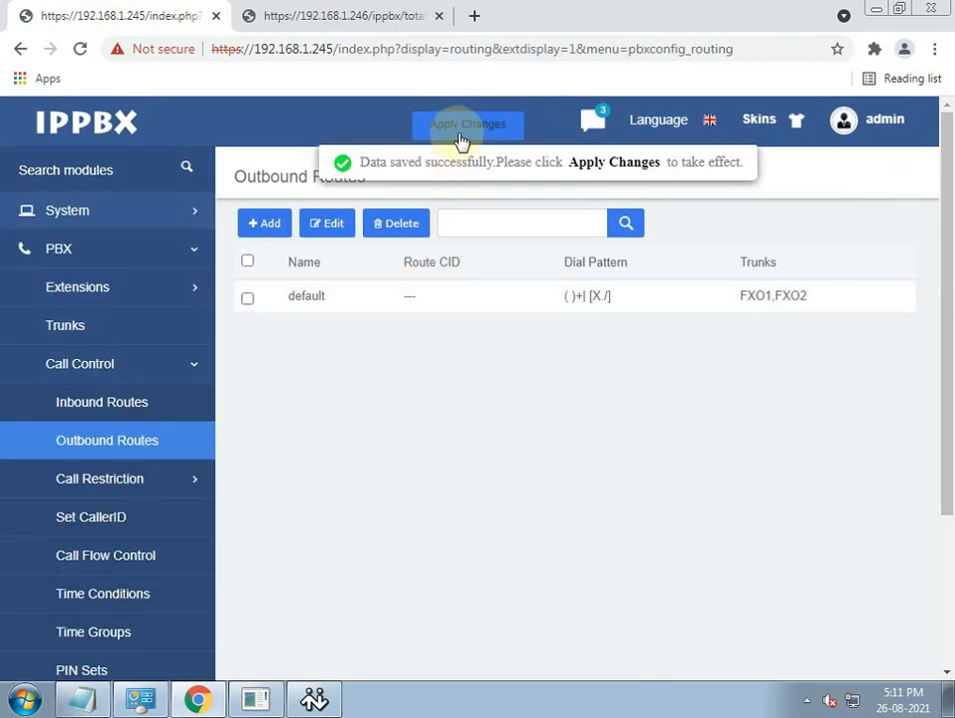
left_click(461, 138)
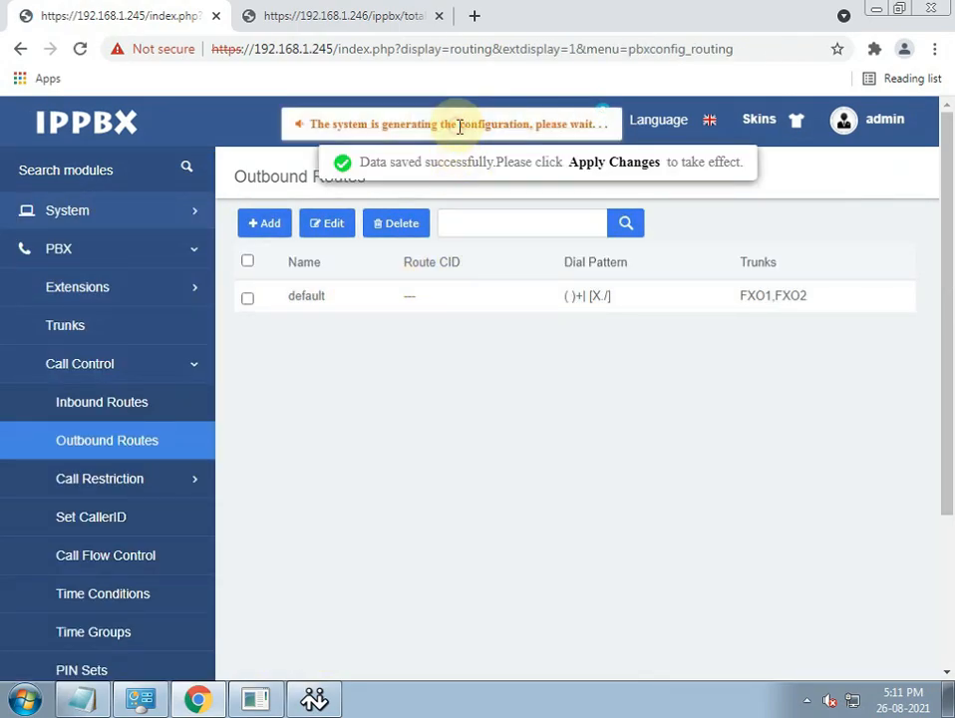